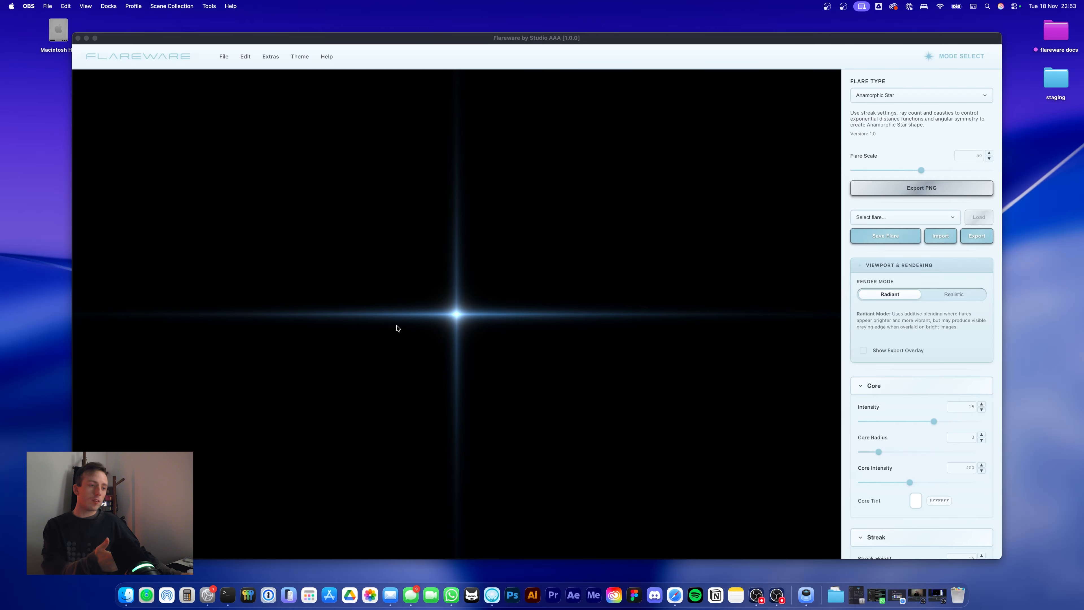
Try the Flareware Funeral, Flareware Bubblegum and Frutiger Flareware interface themes in turn
{"action": "left_click", "coordinate": [300, 59]}
{"action": "left_click", "coordinate": [300, 59]}
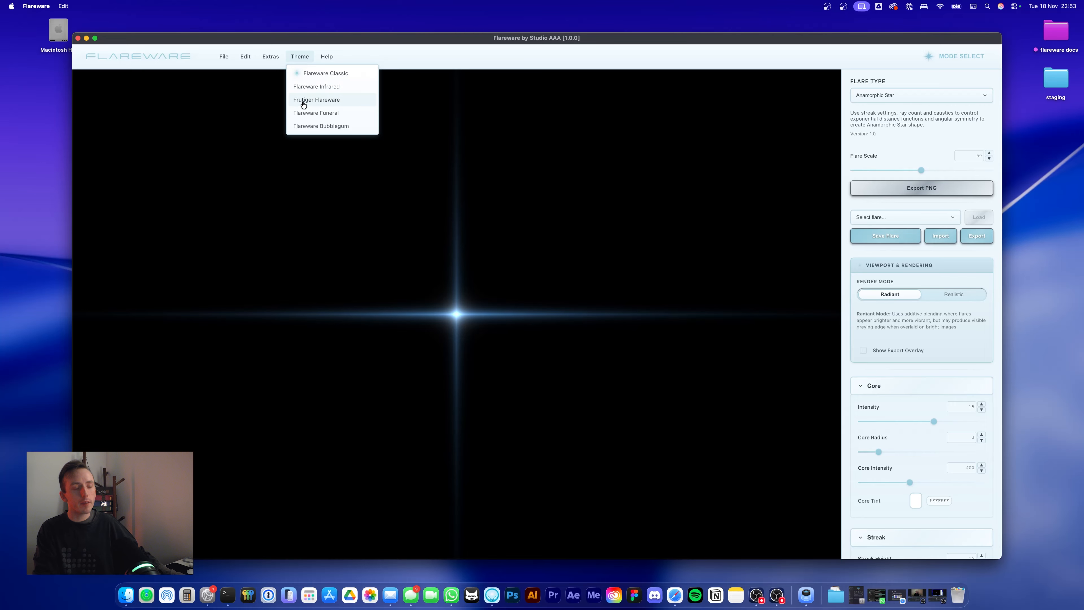
{"action": "left_click", "coordinate": [313, 116]}
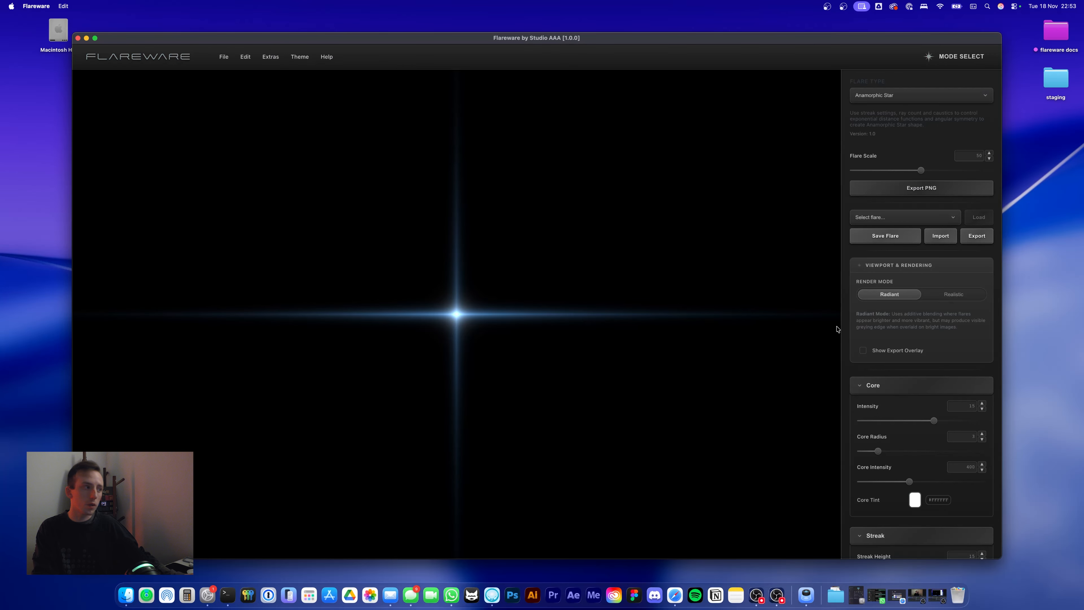
{"action": "left_click", "coordinate": [307, 59]}
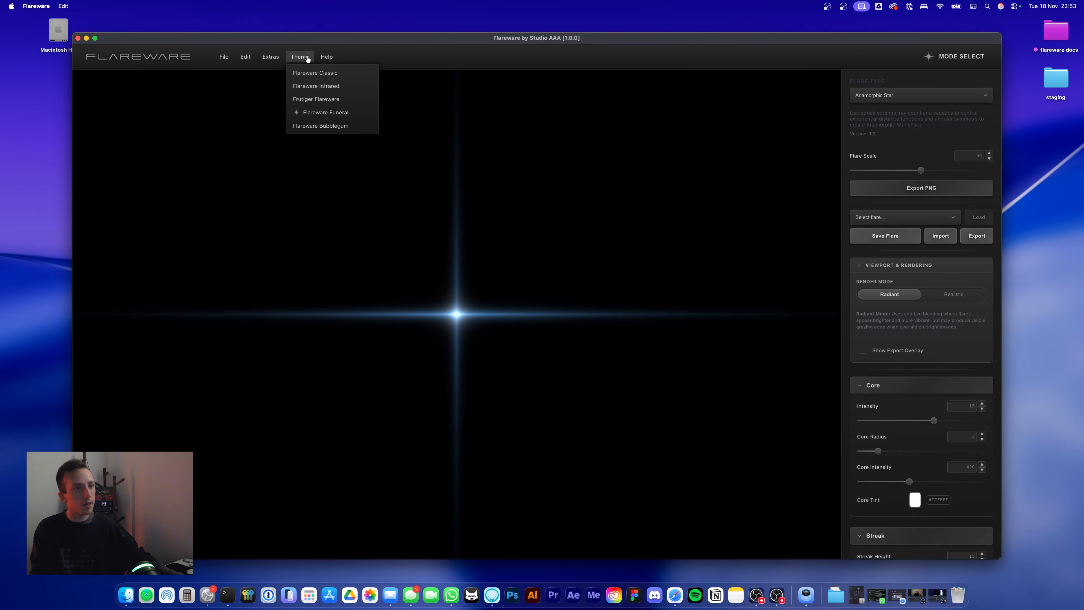
{"action": "left_click", "coordinate": [309, 125]}
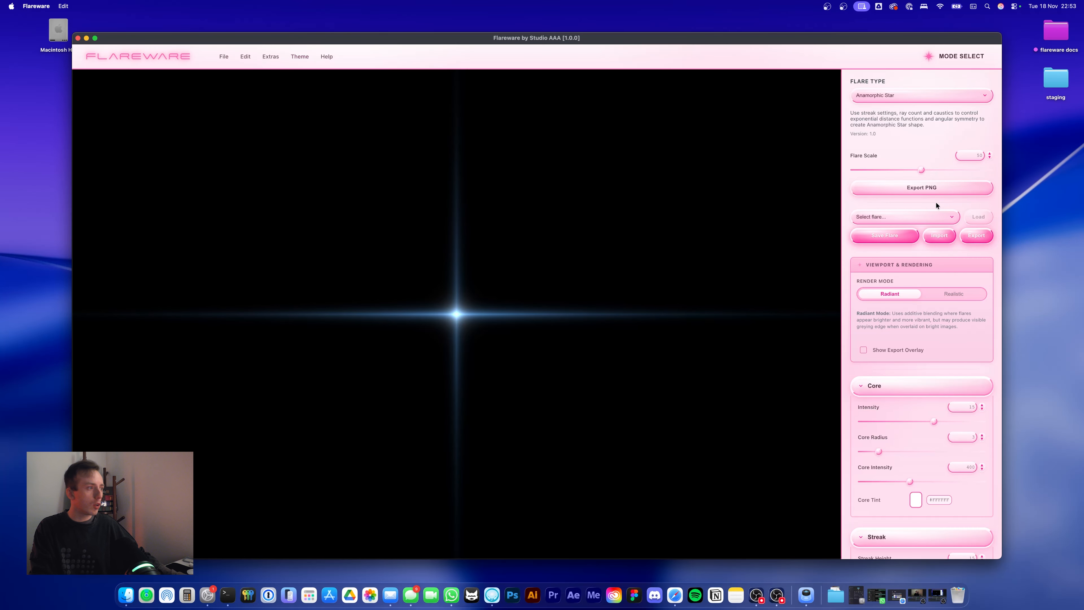
{"action": "left_click", "coordinate": [297, 60]}
{"action": "left_click", "coordinate": [328, 99]}
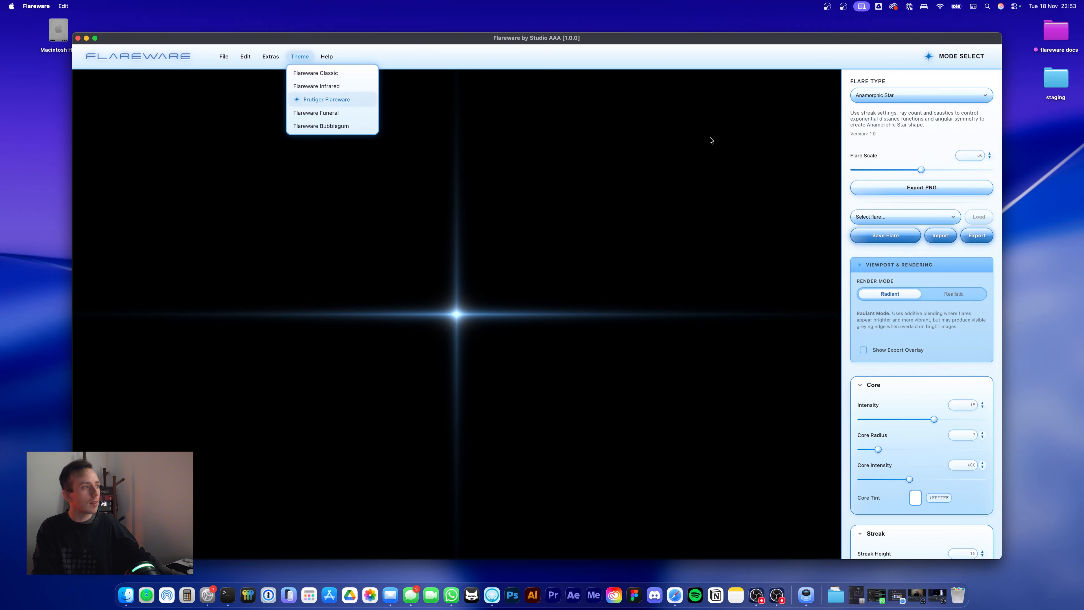
Apply the Flareware Funeral interface theme, compare it with Flareware Infrared, and settle on Flareware Funeral
{"action": "left_click", "coordinate": [299, 58]}
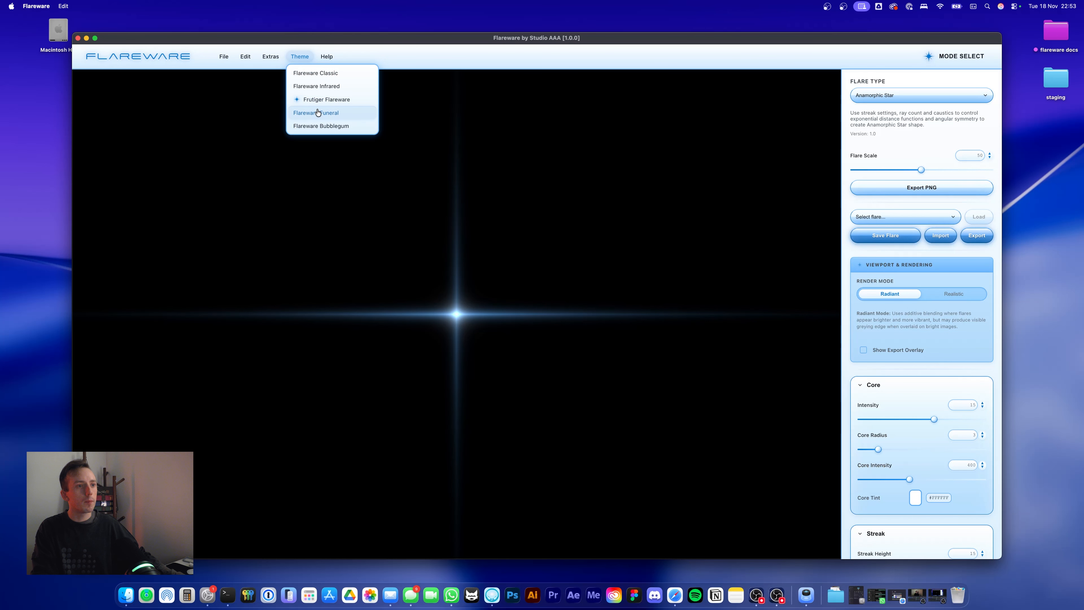
{"action": "left_click", "coordinate": [317, 112]}
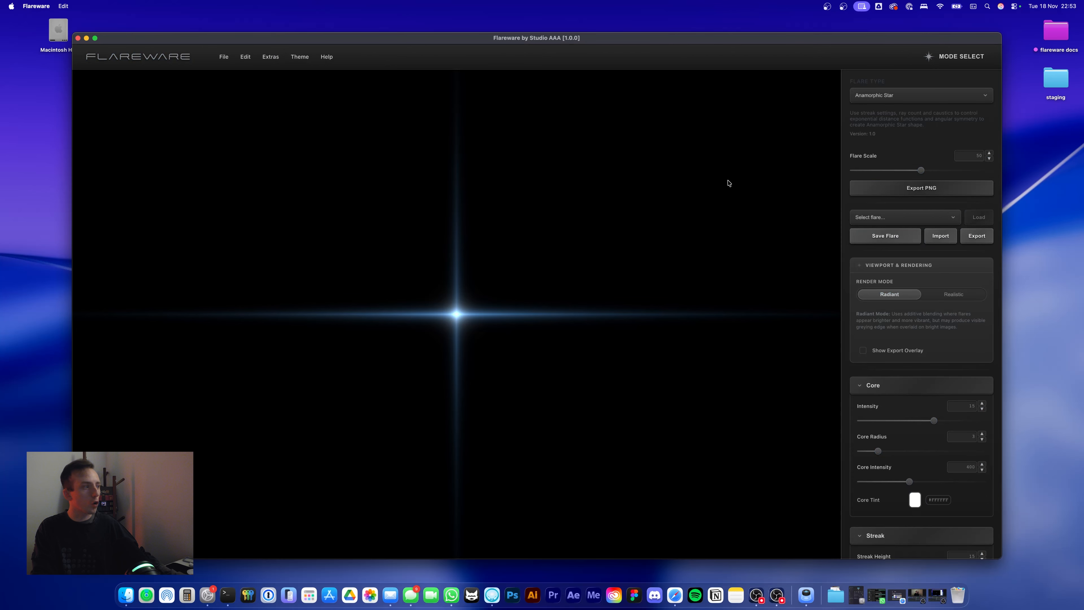
{"action": "left_click", "coordinate": [296, 57]}
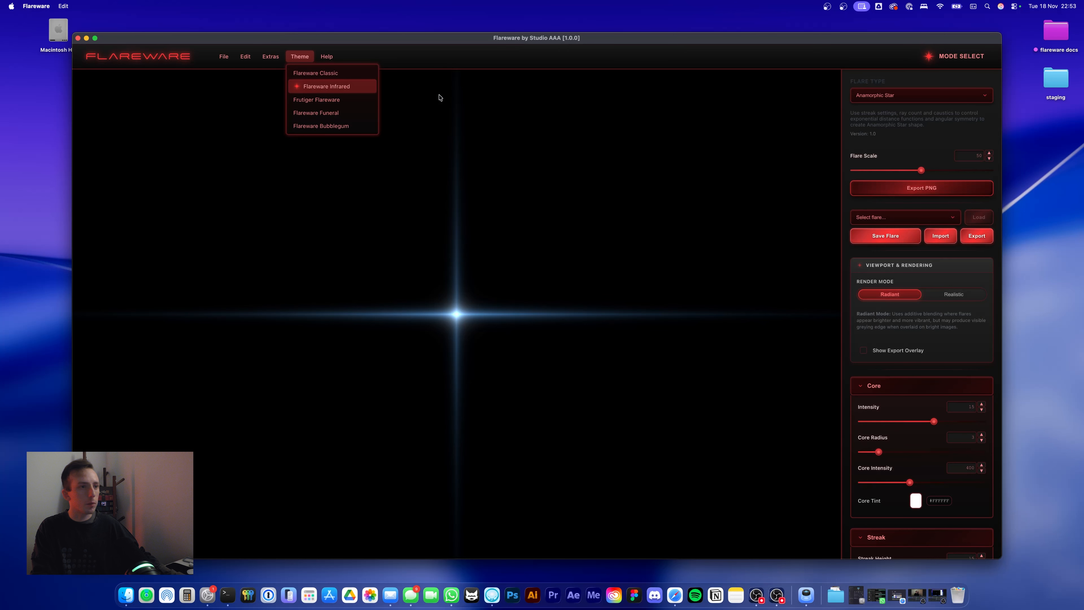
{"action": "left_click", "coordinate": [439, 97]}
{"action": "left_click", "coordinate": [312, 60]}
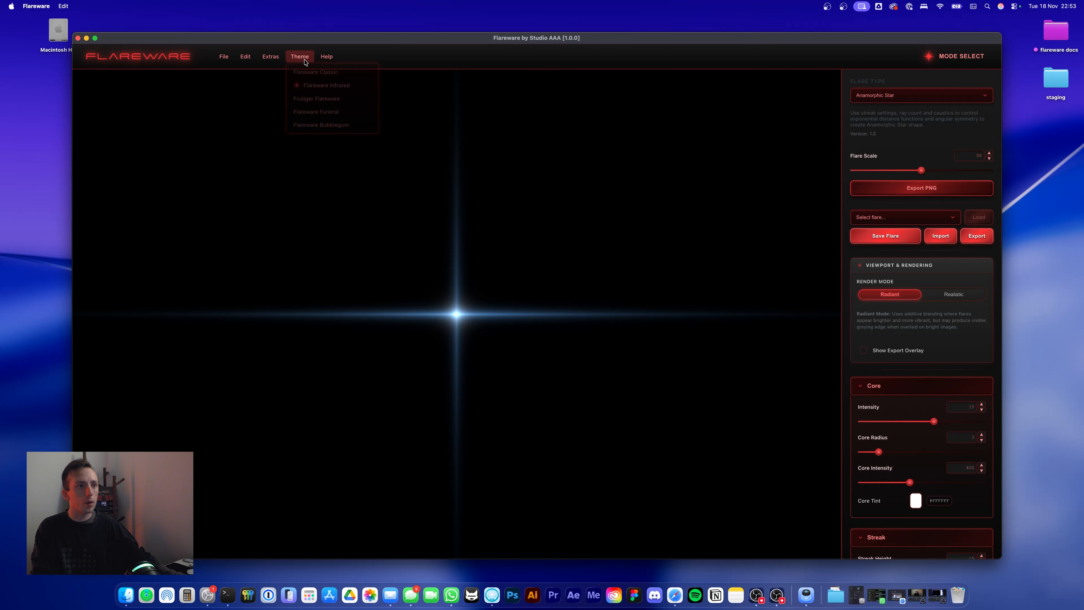
{"action": "left_click", "coordinate": [331, 112]}
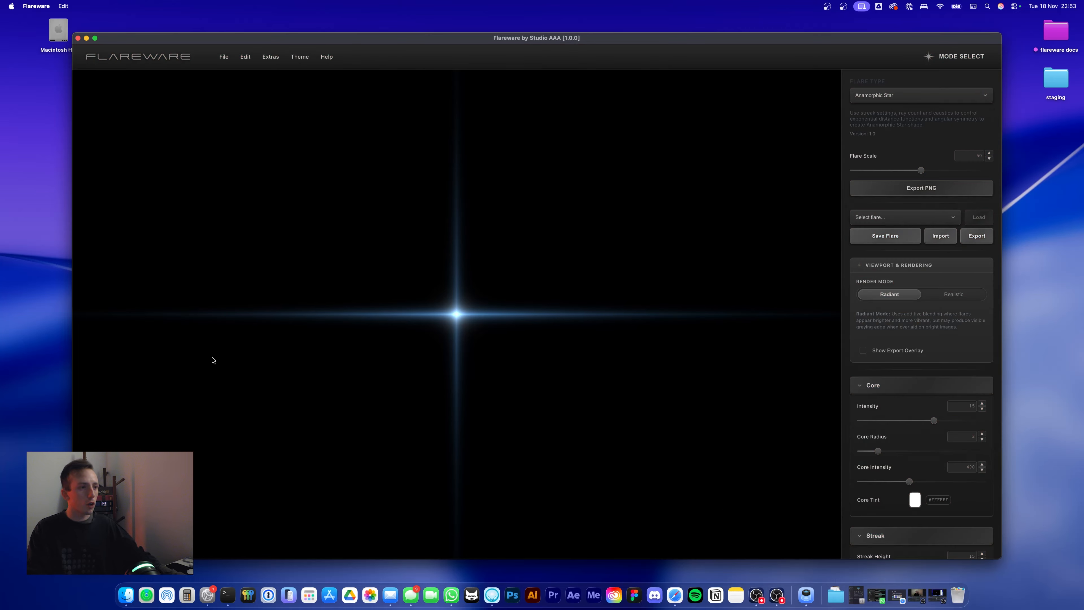
Preview the Anamorphic Streak, Bokeh Bloom, Classic Quad and Cross Star flare types one after another
{"action": "left_click", "coordinate": [883, 97]}
{"action": "left_click", "coordinate": [888, 128]}
{"action": "left_click", "coordinate": [886, 102]}
{"action": "left_click", "coordinate": [888, 142]}
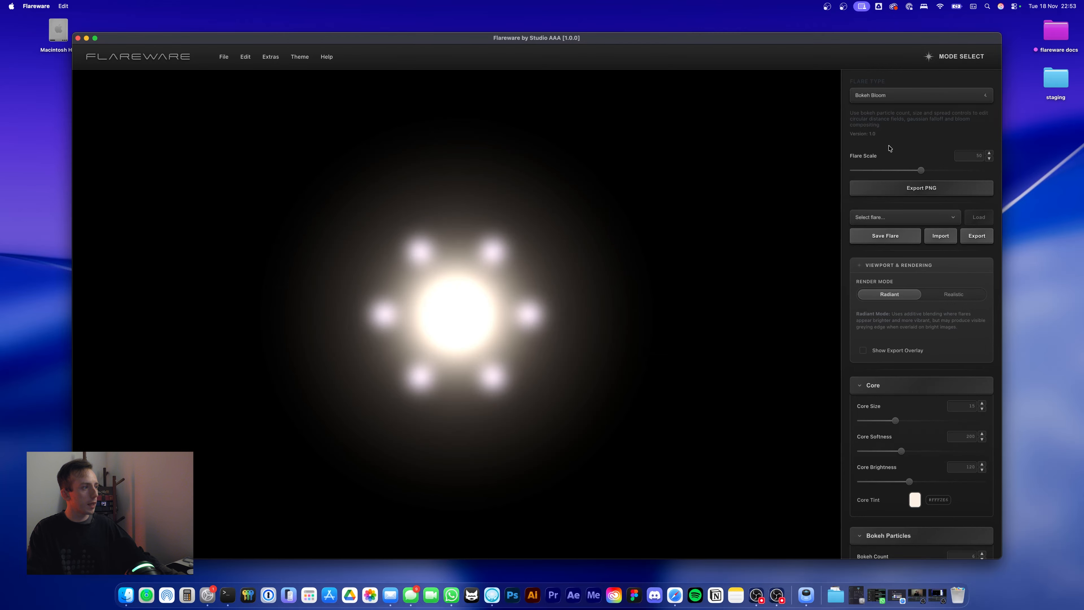
{"action": "left_click", "coordinate": [895, 102]}
{"action": "left_click", "coordinate": [893, 157]}
{"action": "left_click", "coordinate": [894, 101]}
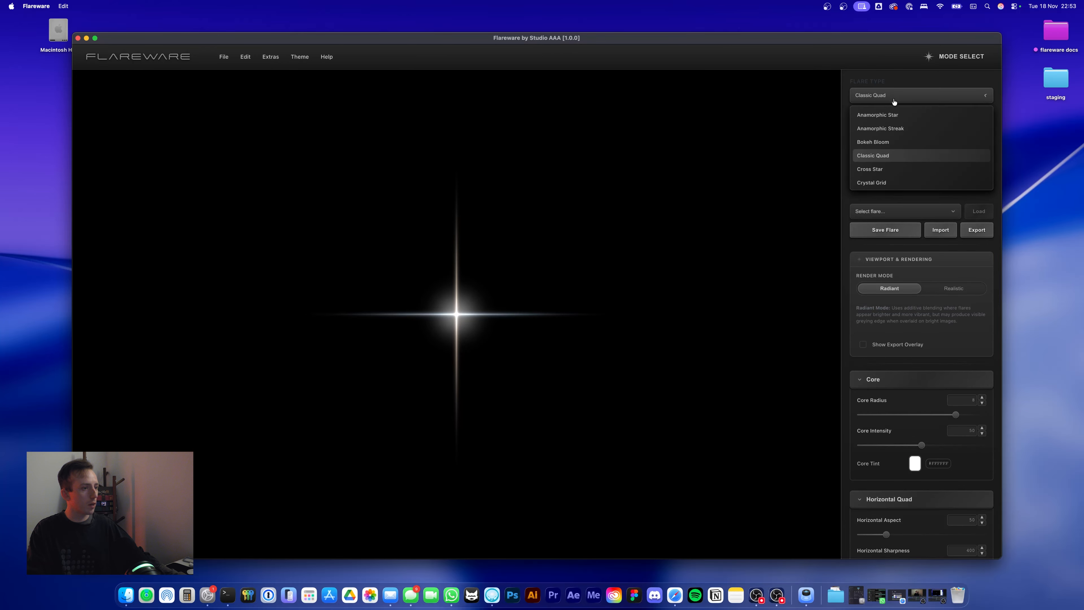
{"action": "left_click", "coordinate": [892, 170]}
Set the flare type back to Anamorphic Star
{"action": "left_click", "coordinate": [912, 96]}
{"action": "left_click", "coordinate": [884, 113]}
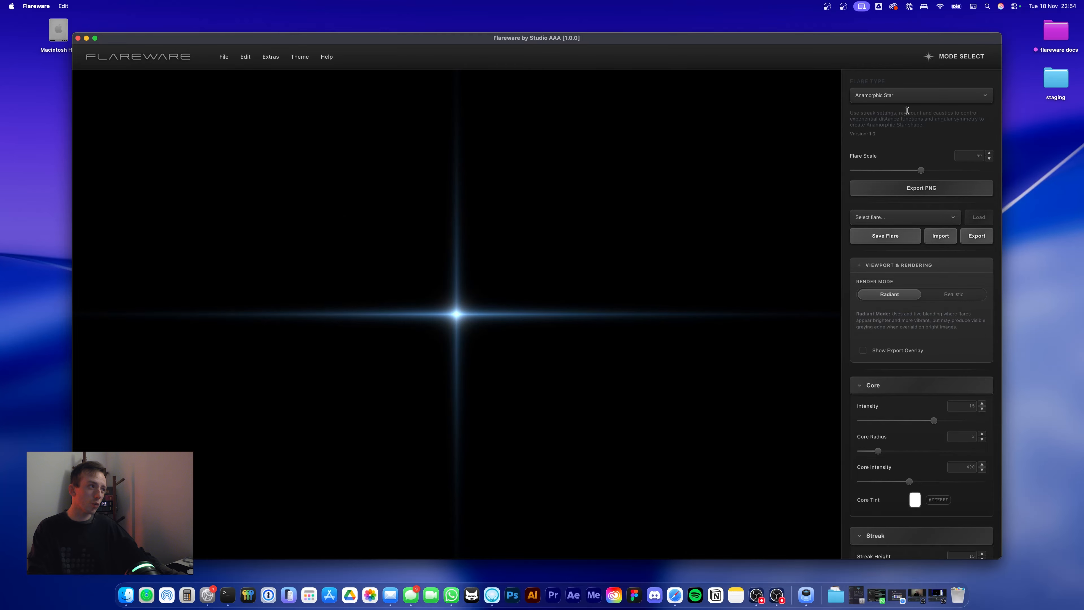
{"action": "left_click", "coordinate": [896, 96]}
{"action": "left_click", "coordinate": [893, 113]}
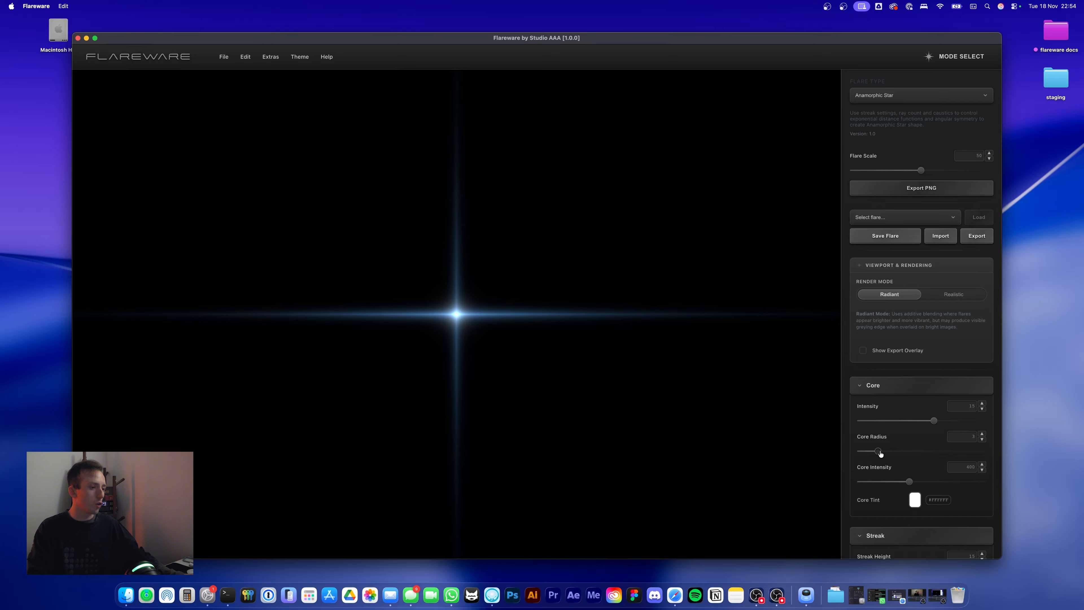
Raise the star flare's core radius to about 9.1 and its ray intensity to about 319, trying a ray count of 6
{"action": "mouse_move", "coordinate": [879, 451]}
{"action": "left_mouse_down"}
{"action": "mouse_move", "coordinate": [948, 453]}
{"action": "mouse_move", "coordinate": [881, 452]}
{"action": "left_mouse_up"}
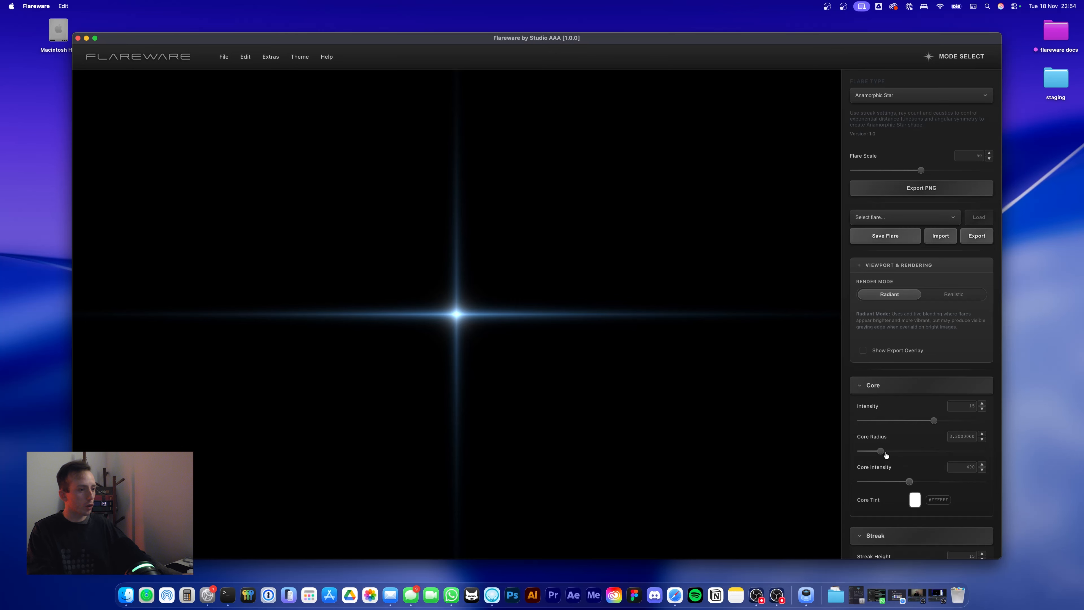
{"action": "left_click_drag", "start_coordinate": [885, 453], "coordinate": [931, 453]}
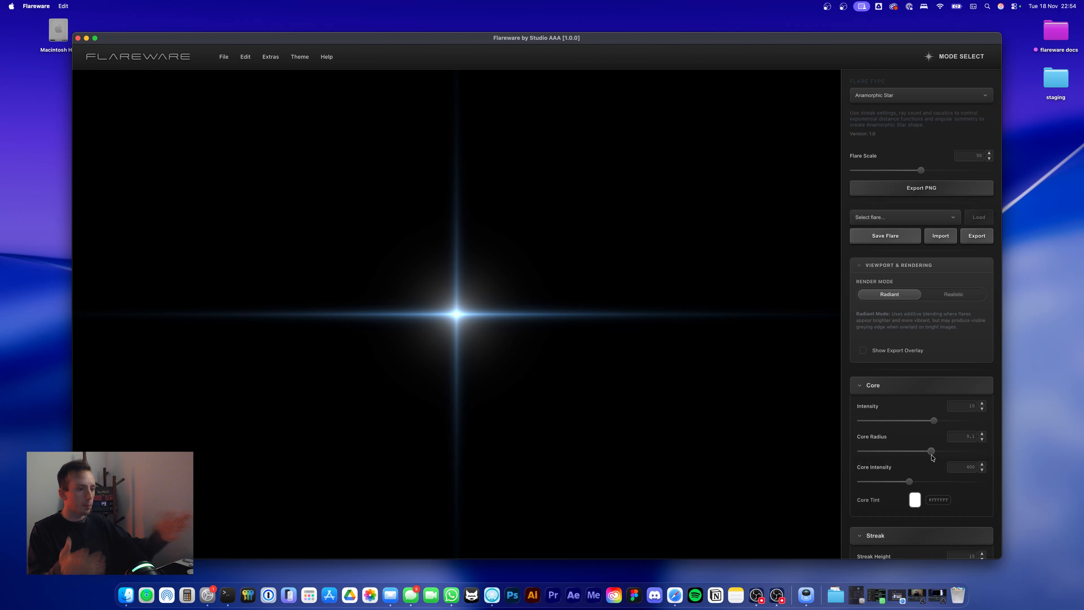
{"action": "scroll", "coordinate": [921, 458], "scroll_direction": "down", "scroll_amount": 10}
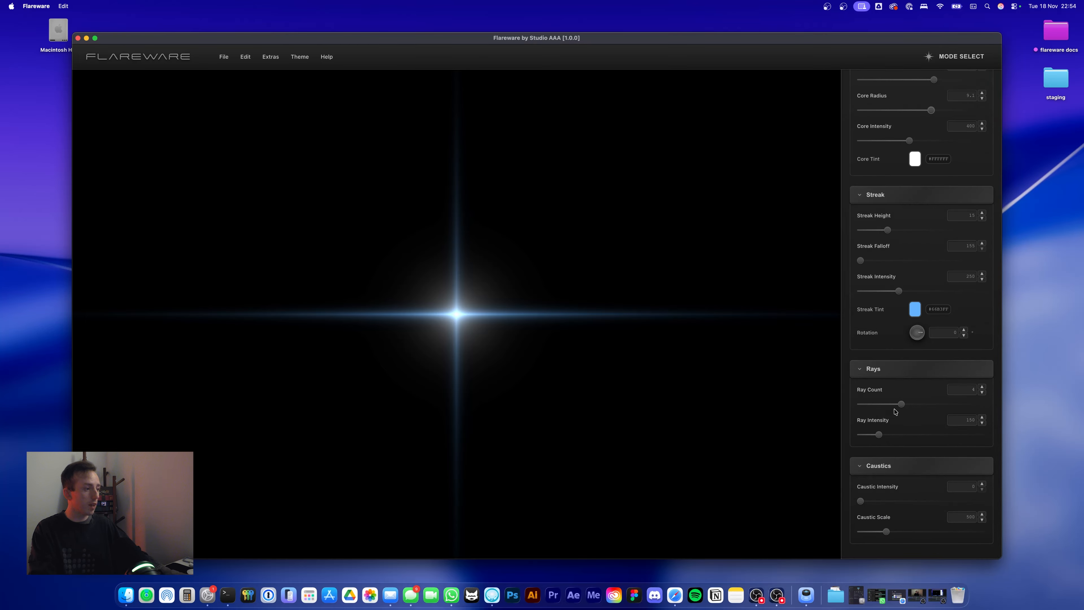
{"action": "mouse_move", "coordinate": [903, 406]}
{"action": "left_mouse_down"}
{"action": "mouse_move", "coordinate": [885, 412]}
{"action": "mouse_move", "coordinate": [904, 409]}
{"action": "left_mouse_up"}
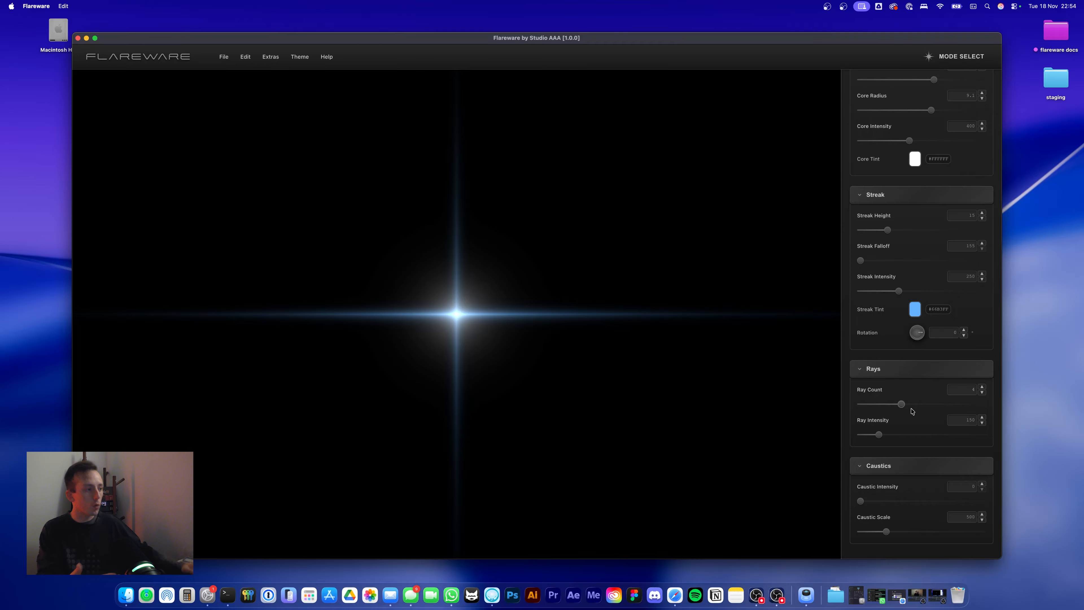
{"action": "left_click_drag", "start_coordinate": [882, 435], "coordinate": [896, 406]}
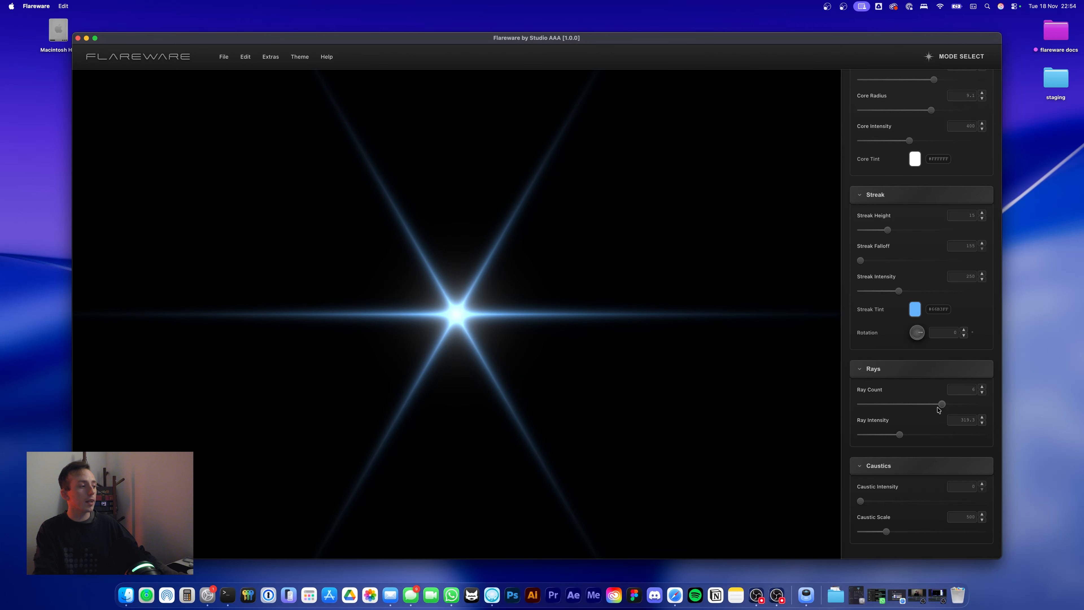
Increase the streak intensity of the Anamorphic Star flare and test its ray count again
{"action": "scroll", "coordinate": [883, 306], "scroll_direction": "up", "scroll_amount": 2}
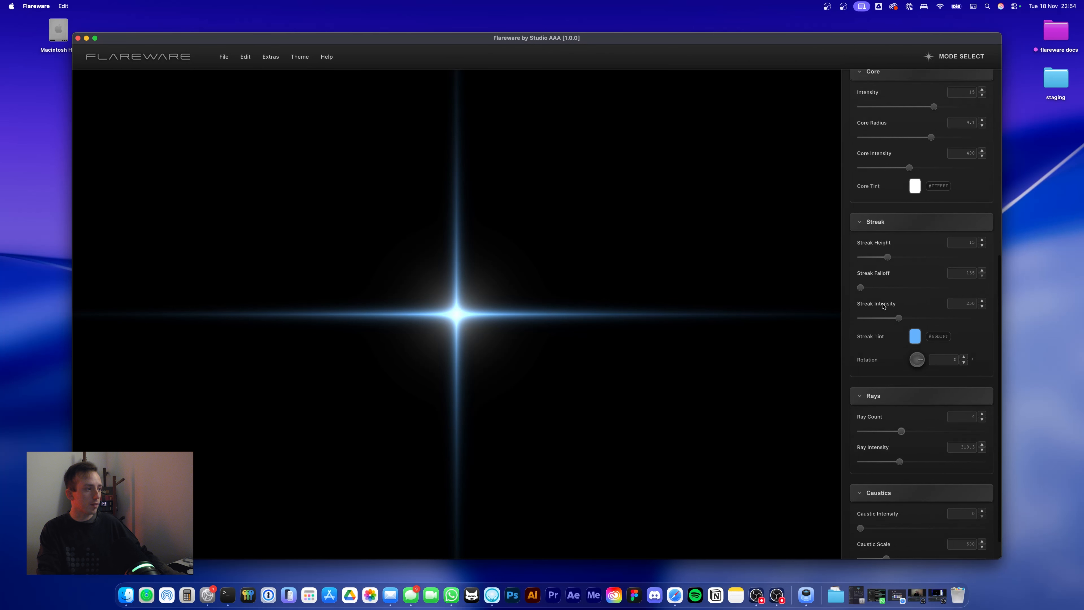
{"action": "scroll", "coordinate": [883, 305], "scroll_direction": "up", "scroll_amount": 10}
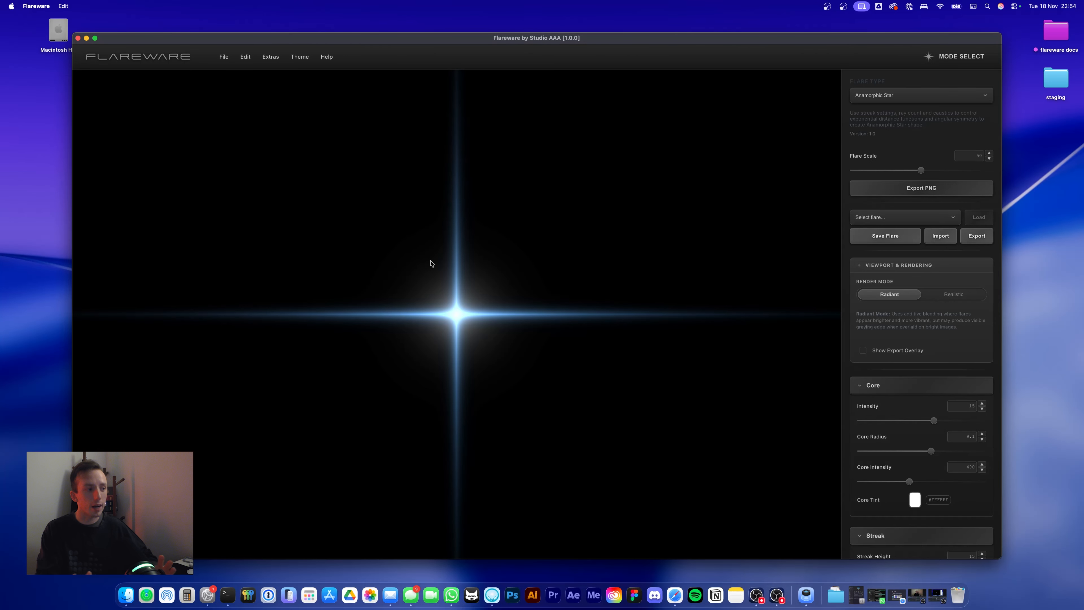
{"action": "scroll", "coordinate": [903, 393], "scroll_direction": "down", "scroll_amount": 10}
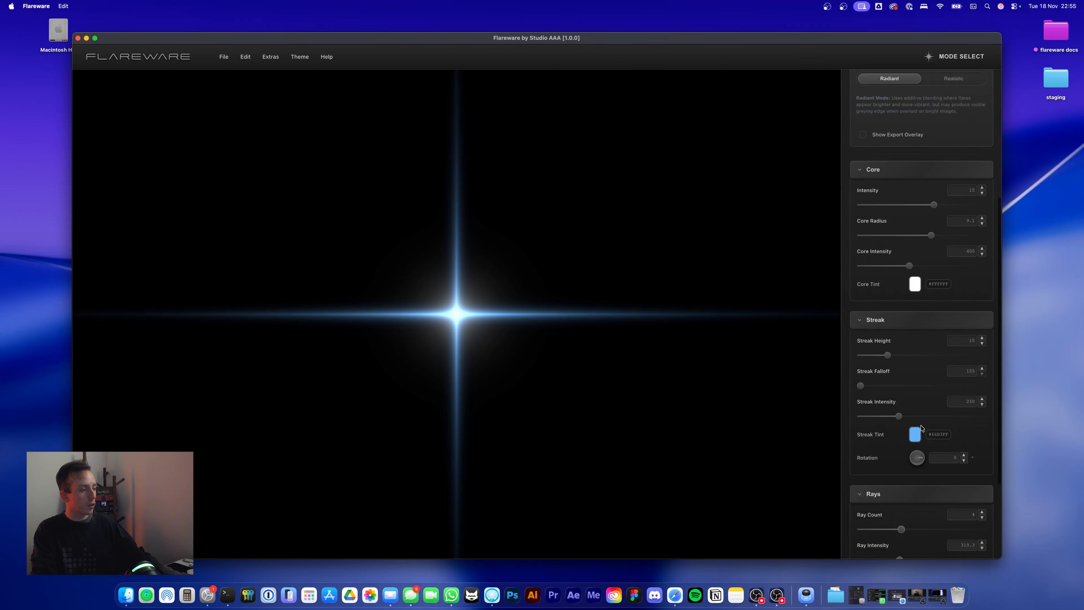
{"action": "mouse_move", "coordinate": [900, 290]}
{"action": "left_mouse_down"}
{"action": "mouse_move", "coordinate": [832, 296]}
{"action": "mouse_move", "coordinate": [939, 292]}
{"action": "left_mouse_up"}
{"action": "mouse_move", "coordinate": [904, 405]}
{"action": "left_mouse_down"}
{"action": "mouse_move", "coordinate": [869, 407]}
{"action": "mouse_move", "coordinate": [944, 404]}
{"action": "mouse_move", "coordinate": [901, 404]}
{"action": "left_mouse_up"}
{"action": "scroll", "coordinate": [899, 384], "scroll_direction": "up", "scroll_amount": 10}
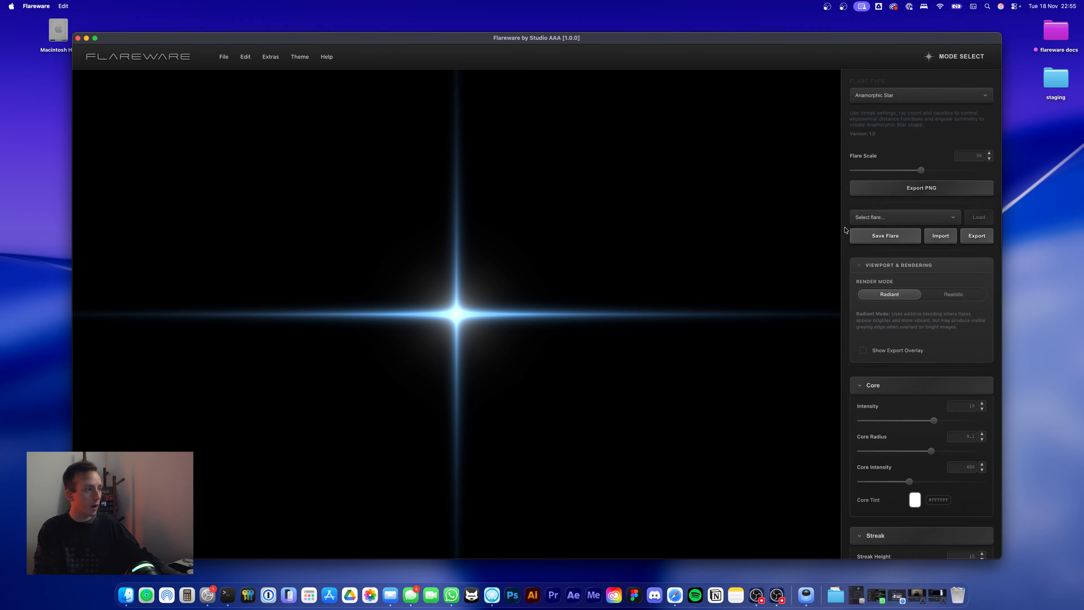
Preview the Anamorphic Streak and Classic Quad flare types
{"action": "left_click", "coordinate": [909, 100]}
{"action": "left_click", "coordinate": [896, 128]}
{"action": "left_click", "coordinate": [896, 100]}
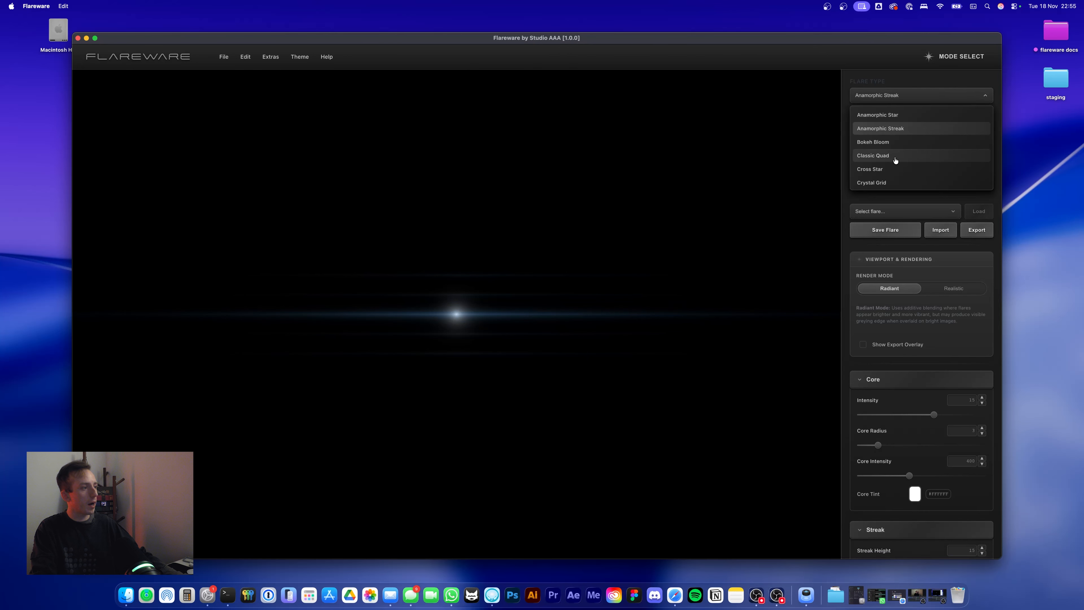
{"action": "left_click", "coordinate": [896, 158]}
Browse the available flare types and switch the flare to Offset Eclipse
{"action": "left_click", "coordinate": [897, 96]}
{"action": "scroll", "coordinate": [898, 155], "scroll_direction": "down", "scroll_amount": 5}
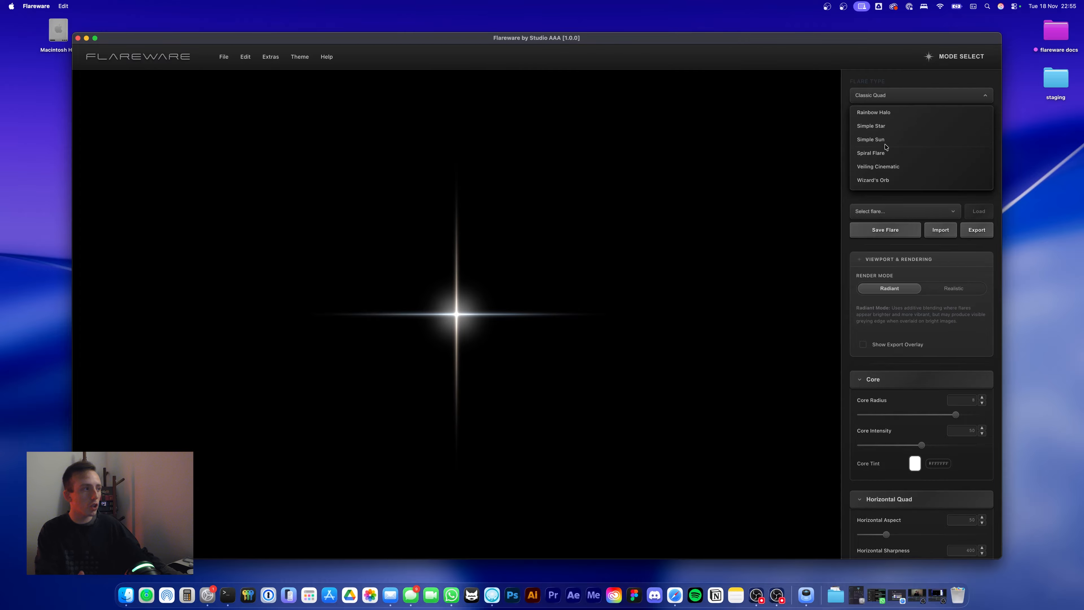
{"action": "scroll", "coordinate": [882, 131], "scroll_direction": "down", "scroll_amount": 1}
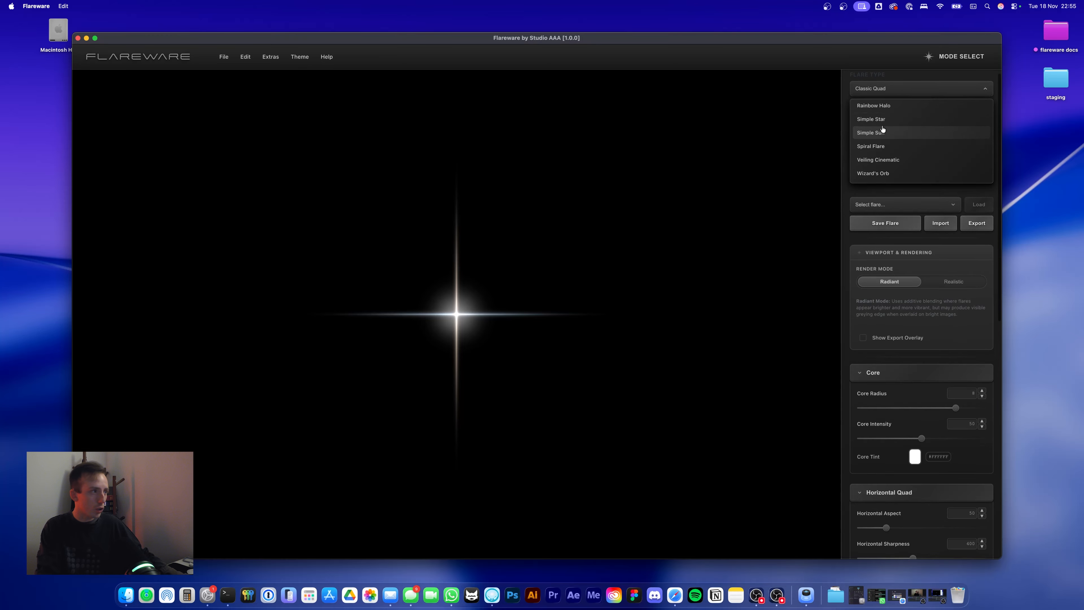
{"action": "scroll", "coordinate": [885, 114], "scroll_direction": "up", "scroll_amount": 1}
{"action": "scroll", "coordinate": [888, 126], "scroll_direction": "up", "scroll_amount": 3}
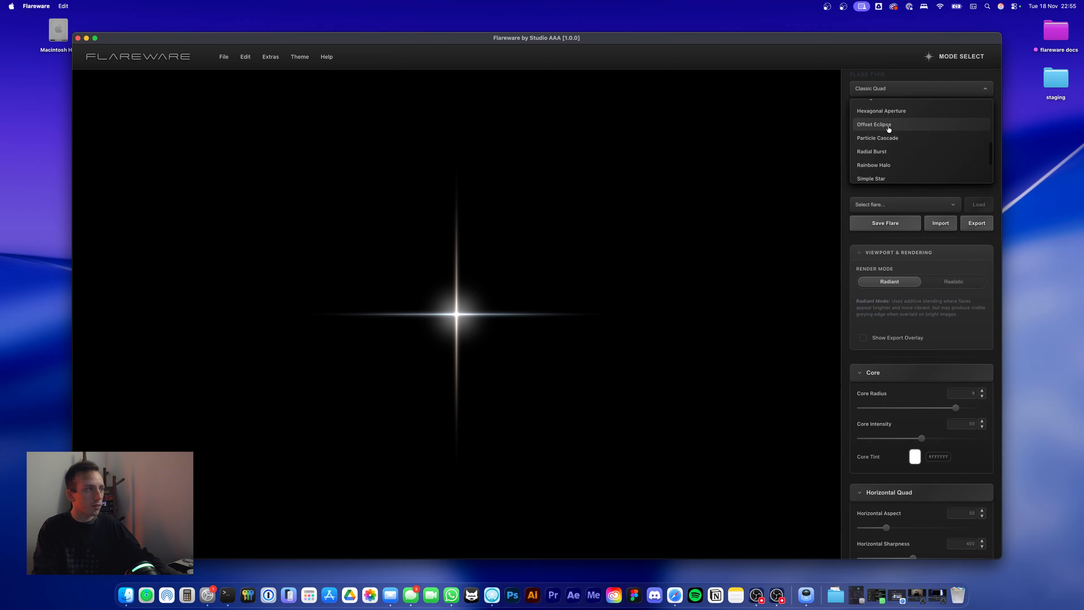
{"action": "scroll", "coordinate": [920, 129], "scroll_direction": "up", "scroll_amount": 5}
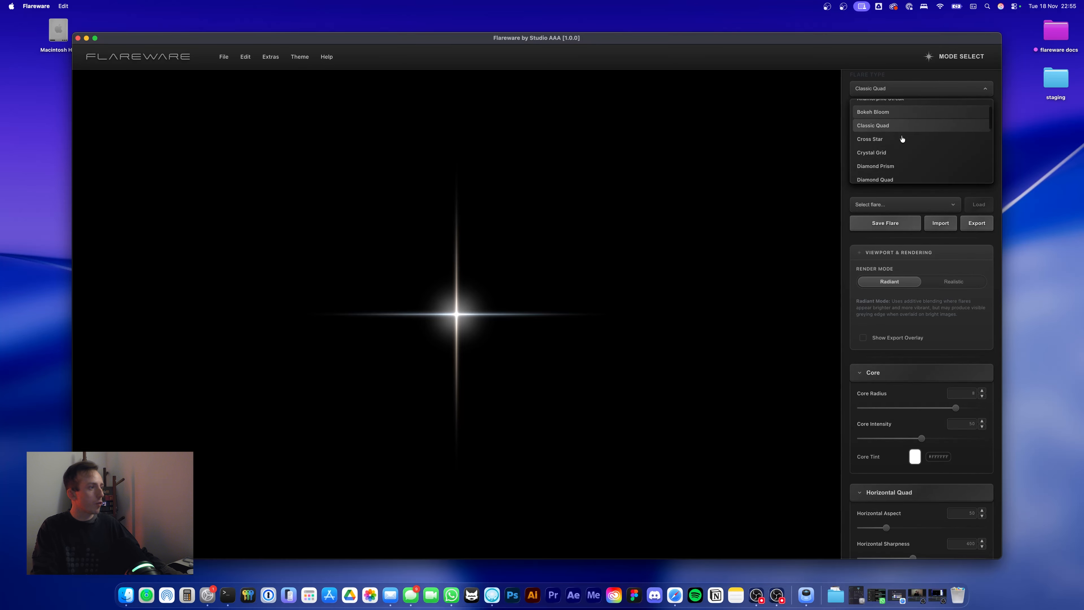
{"action": "scroll", "coordinate": [881, 150], "scroll_direction": "down", "scroll_amount": 2}
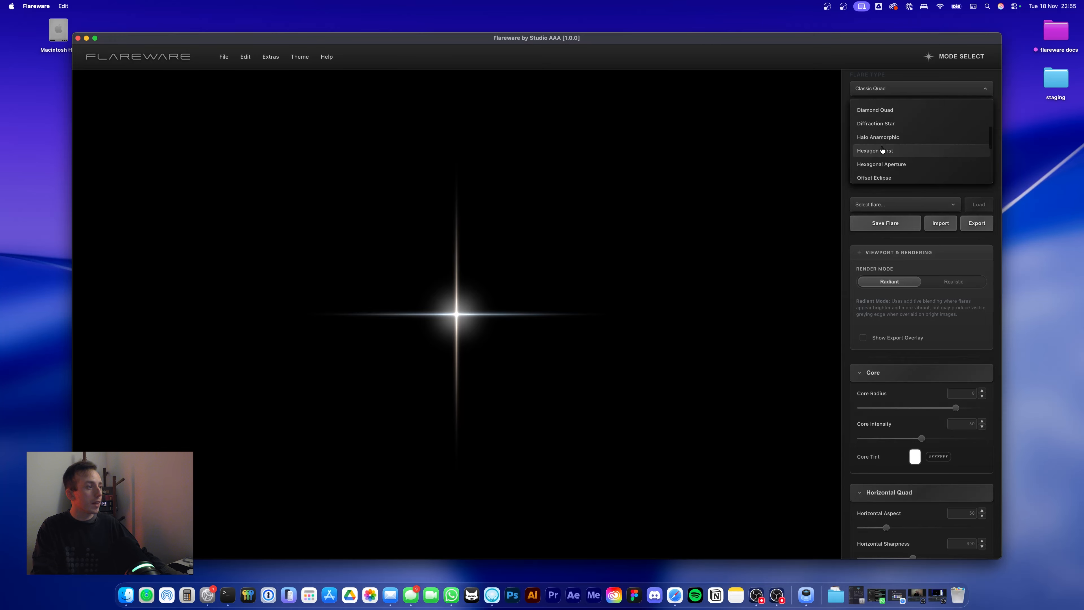
{"action": "left_click", "coordinate": [887, 168]}
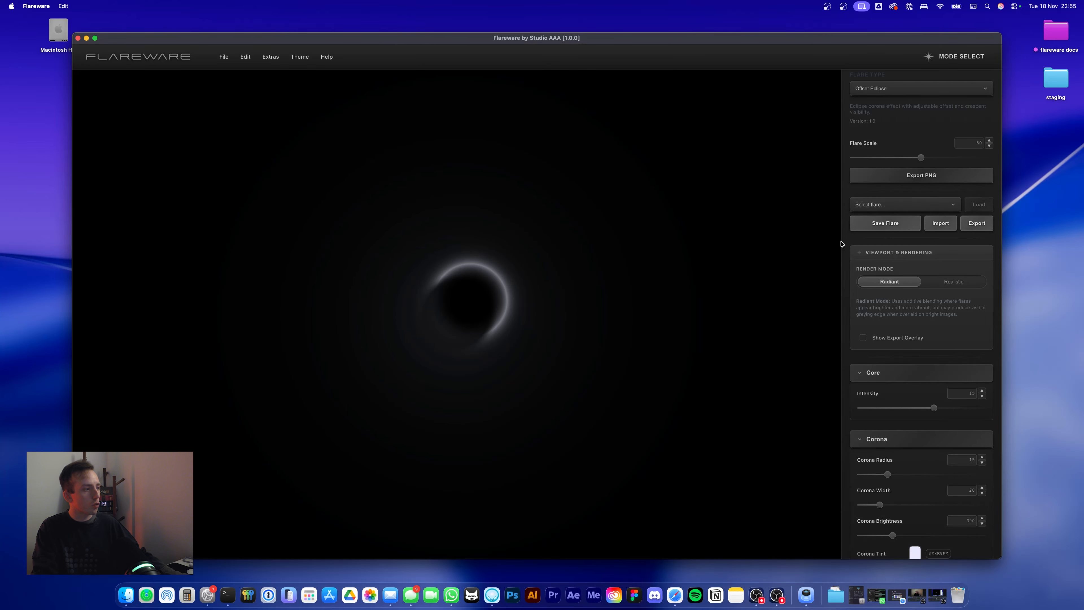
Enlarge the eclipse flare to scale 100, with a corona radius of about 32.5 and a corona width of about 34
{"action": "left_click_drag", "start_coordinate": [921, 158], "coordinate": [1043, 163]}
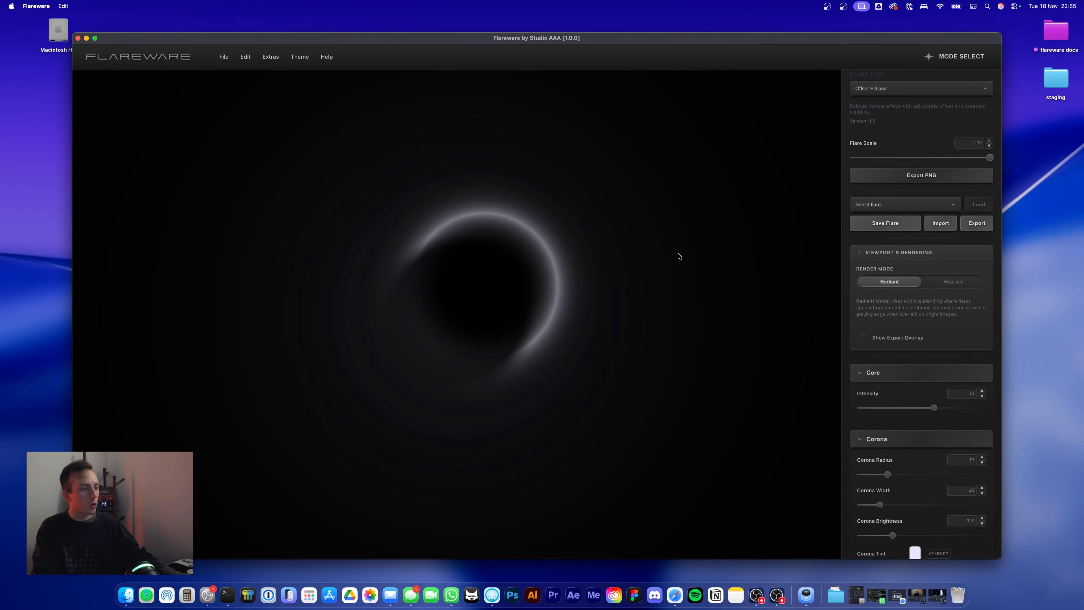
{"action": "left_click_drag", "start_coordinate": [886, 473], "coordinate": [935, 474]}
{"action": "left_click_drag", "start_coordinate": [881, 506], "coordinate": [899, 484]}
{"action": "scroll", "coordinate": [904, 551], "scroll_direction": "down", "scroll_amount": 4}
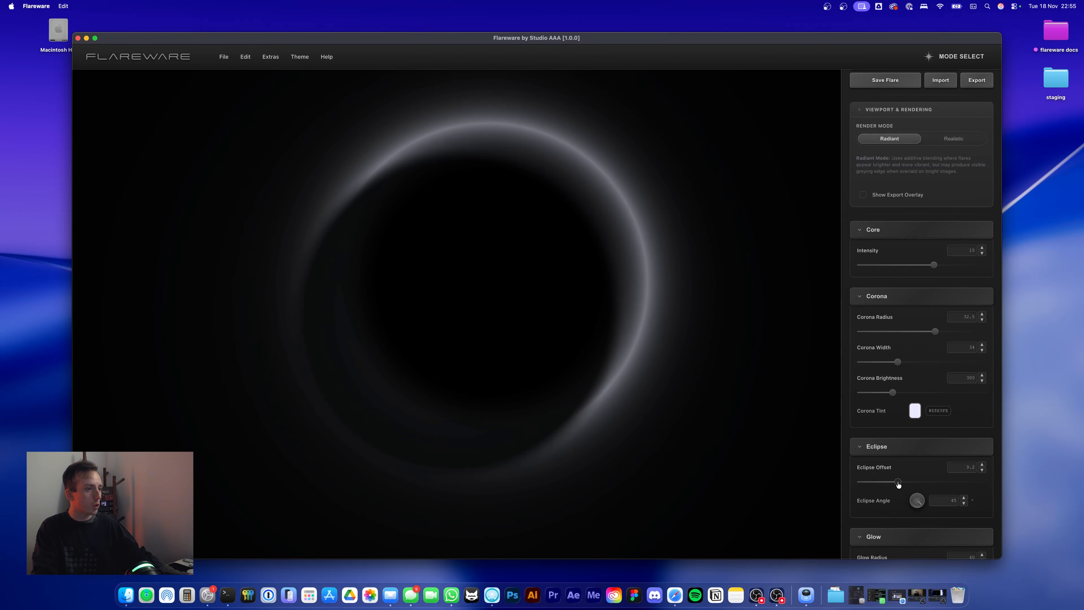
Change the flare type to Cross Star and reduce the flare scale to about 39
{"action": "scroll", "coordinate": [908, 216], "scroll_direction": "up", "scroll_amount": 5}
{"action": "left_click", "coordinate": [907, 95]}
{"action": "scroll", "coordinate": [905, 138], "scroll_direction": "down", "scroll_amount": 2}
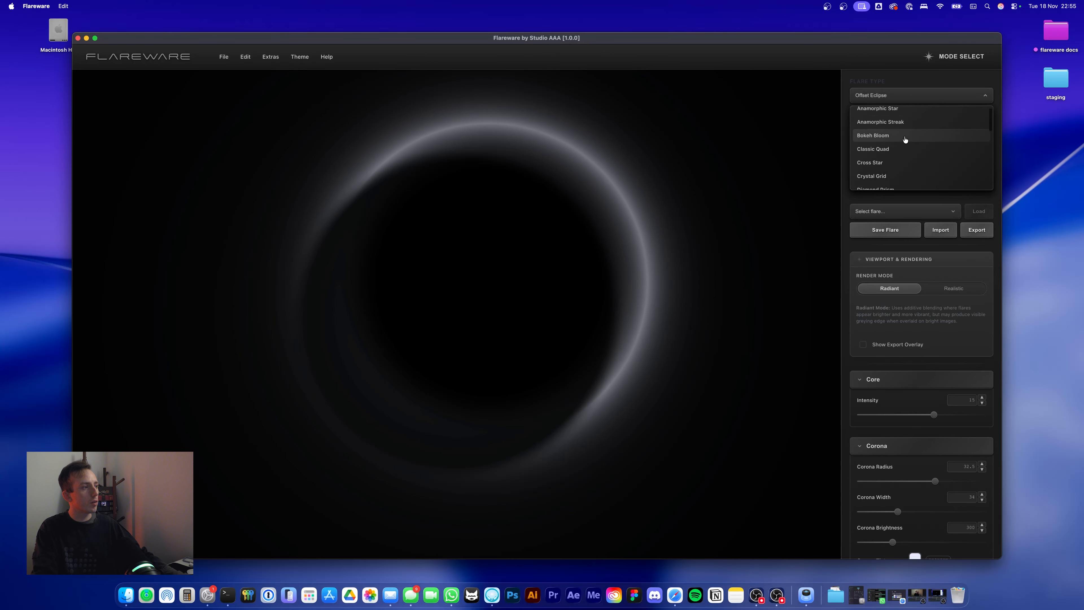
{"action": "left_click", "coordinate": [905, 141]}
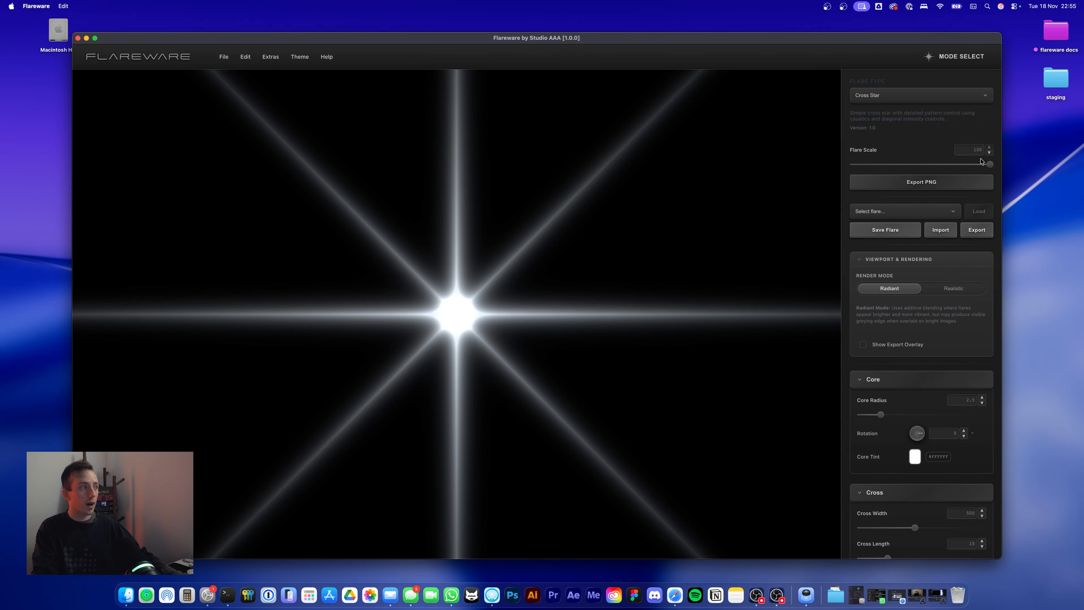
{"action": "left_click_drag", "start_coordinate": [987, 164], "coordinate": [906, 165]}
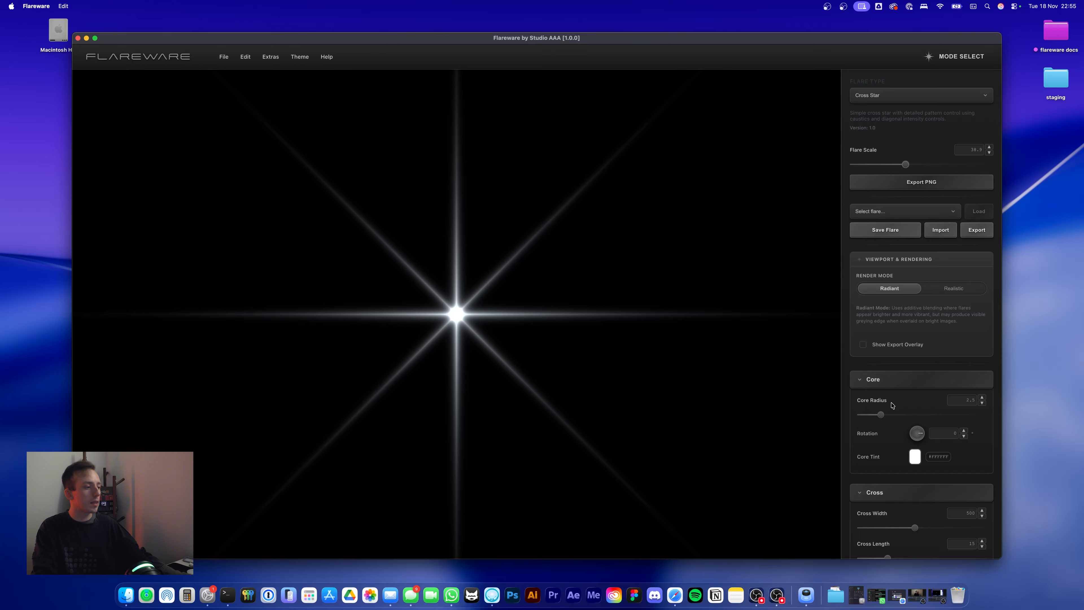
Reduce the Cross Star's flare scale to about 23 and show the export overlay
{"action": "scroll", "coordinate": [894, 402], "scroll_direction": "down", "scroll_amount": 4}
{"action": "scroll", "coordinate": [897, 102], "scroll_direction": "up", "scroll_amount": 4}
{"action": "left_click", "coordinate": [885, 165]}
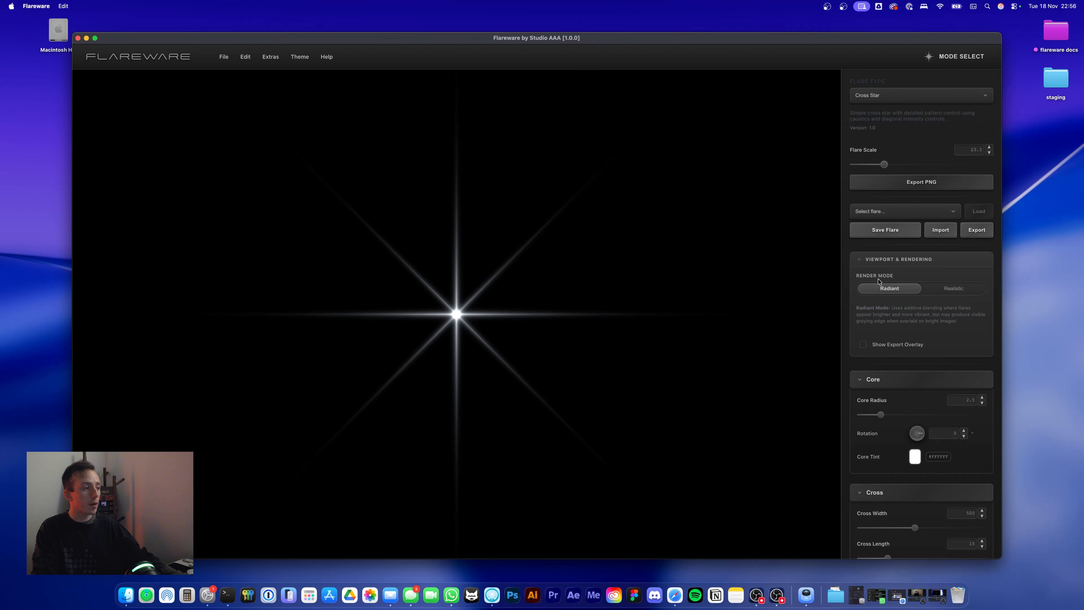
{"action": "left_click", "coordinate": [863, 344]}
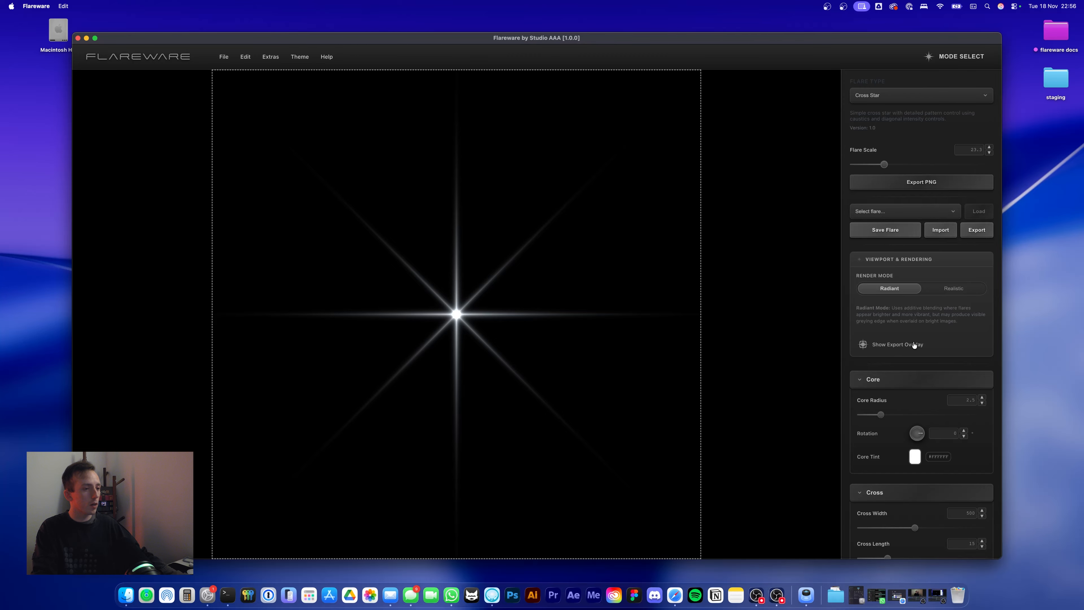
Raise the flare scale to 100 to compare it against the export boundary, and hide the export overlay
{"action": "left_click_drag", "start_coordinate": [884, 164], "coordinate": [1001, 171]}
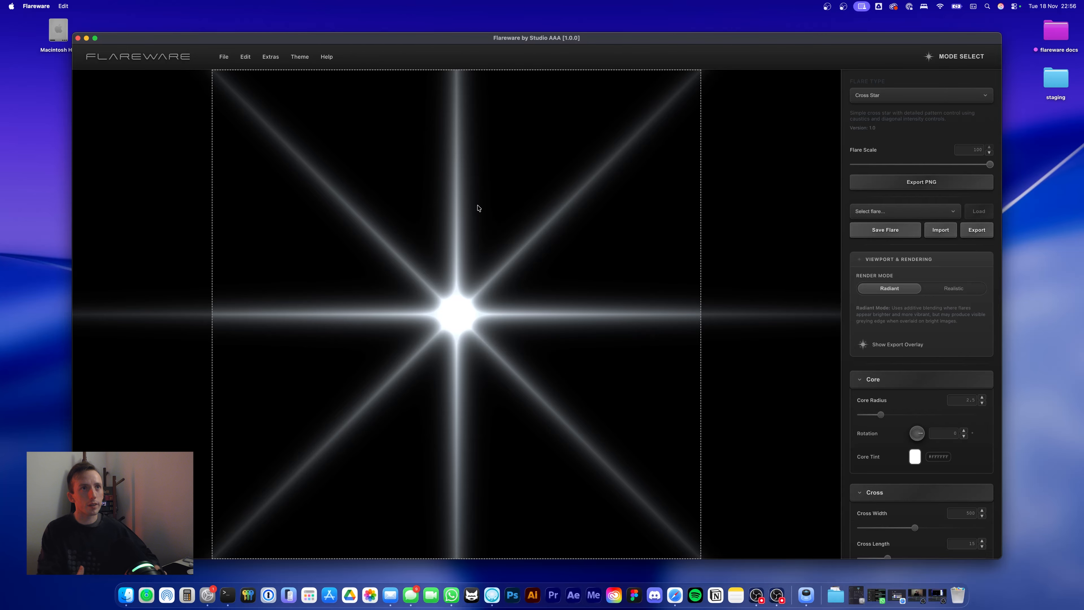
{"action": "mouse_move", "coordinate": [873, 165]}
{"action": "left_mouse_down"}
{"action": "mouse_move", "coordinate": [892, 175]}
{"action": "mouse_move", "coordinate": [880, 167]}
{"action": "left_mouse_up"}
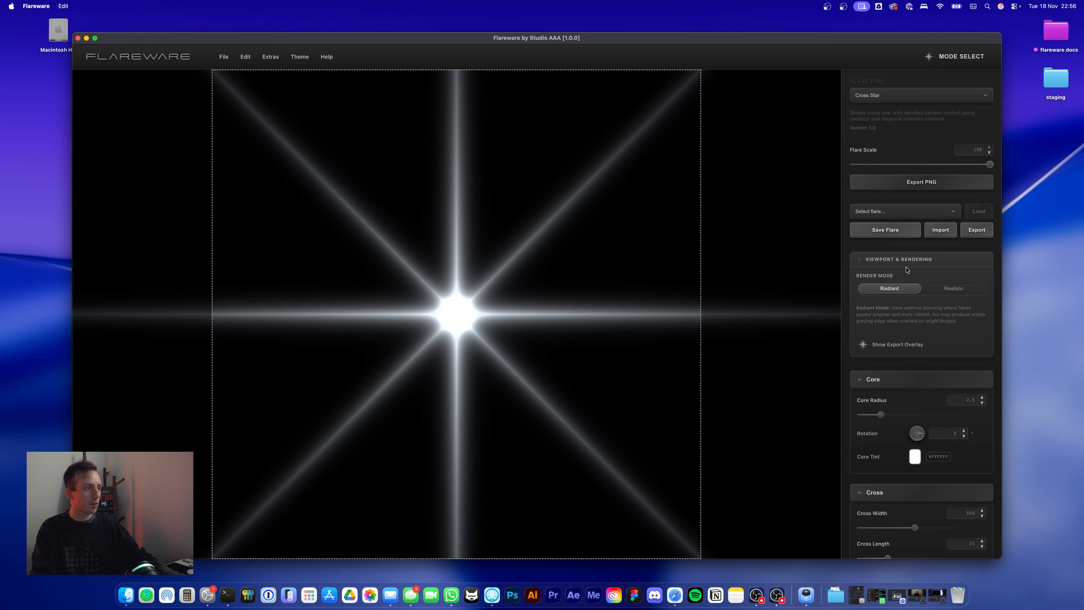
{"action": "left_click", "coordinate": [863, 345]}
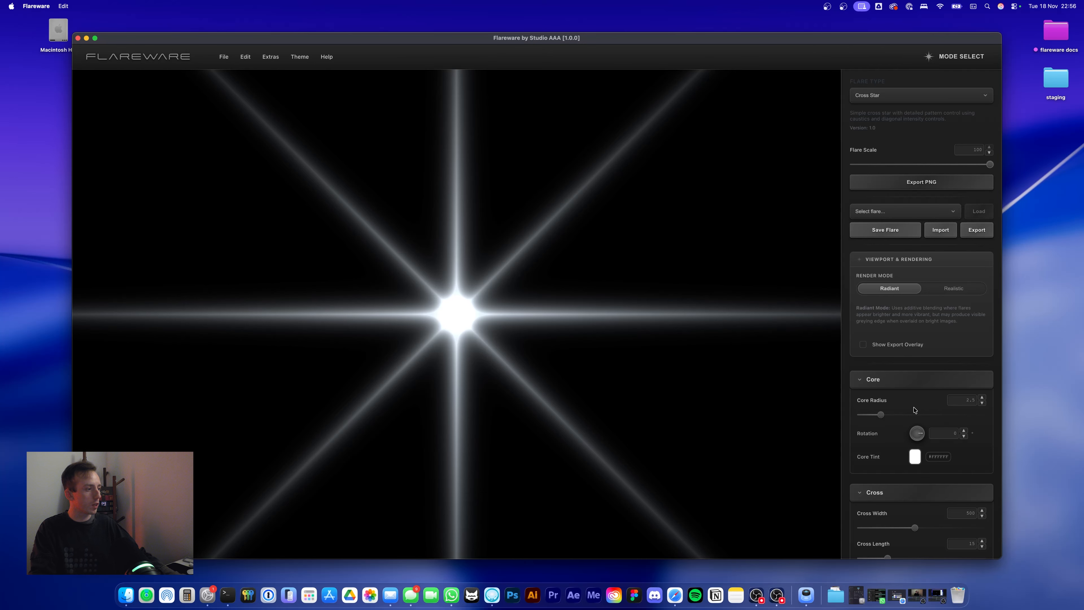
Increase the Cross Star's core radius to about 8.5 and set its cross width to about 350
{"action": "scroll", "coordinate": [914, 410], "scroll_direction": "down", "scroll_amount": 3}
{"action": "left_click_drag", "start_coordinate": [882, 295], "coordinate": [964, 290]}
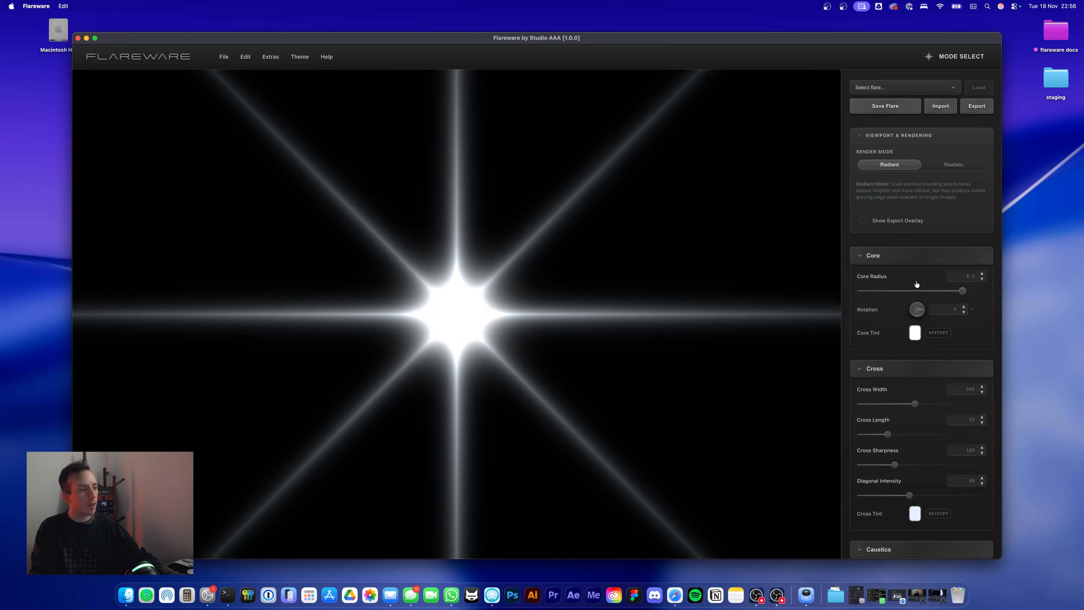
{"action": "scroll", "coordinate": [905, 363], "scroll_direction": "down", "scroll_amount": 4}
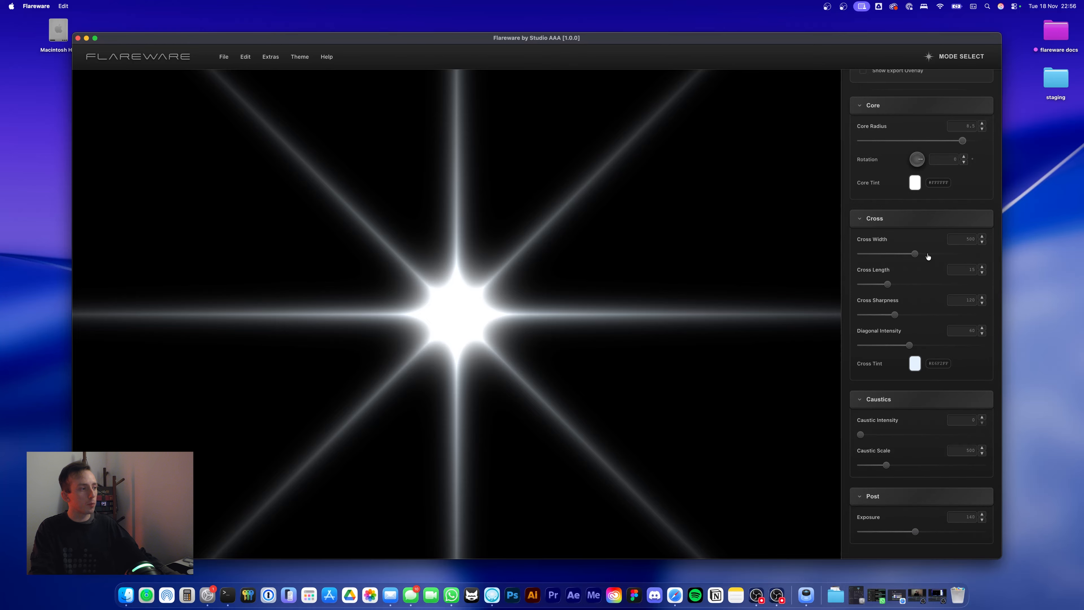
{"action": "left_click_drag", "start_coordinate": [929, 257], "coordinate": [895, 268]}
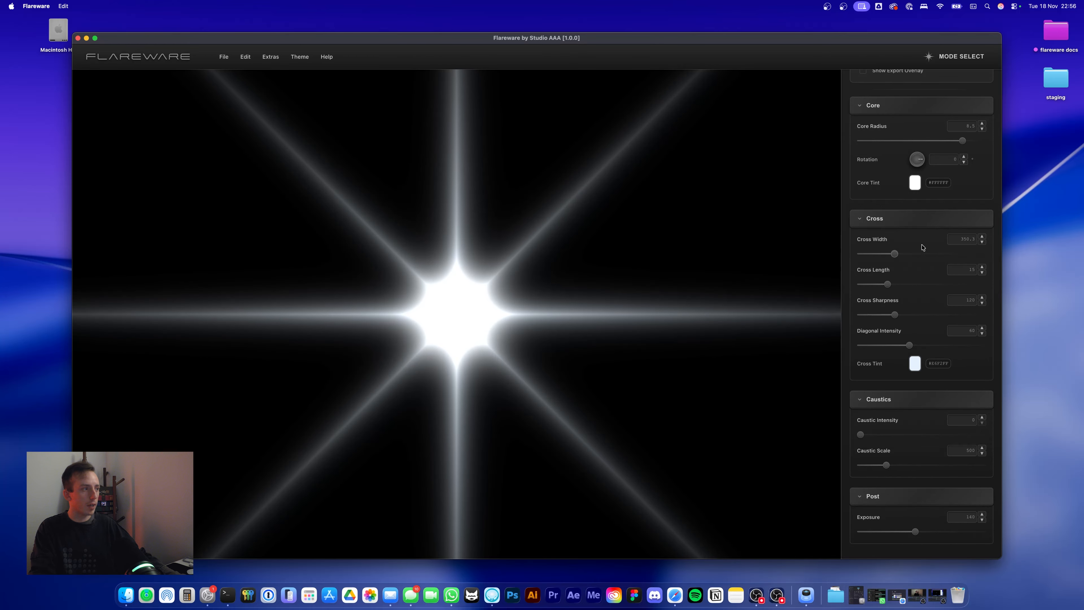
Preview the Realistic render mode, return to Radiant, and set the flare scale to about 55
{"action": "scroll", "coordinate": [923, 247], "scroll_direction": "up", "scroll_amount": 7}
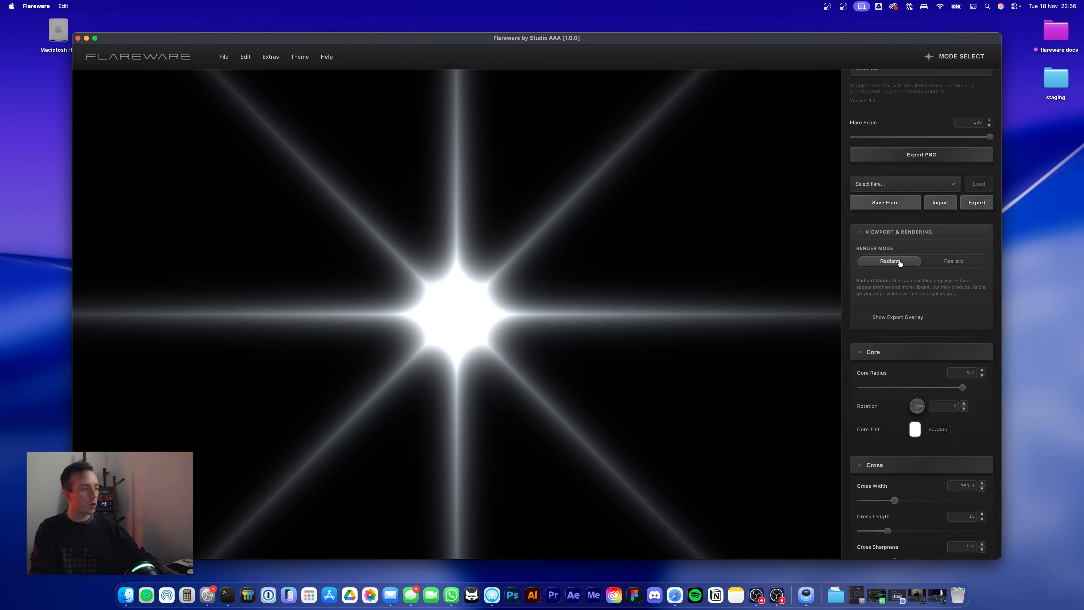
{"action": "left_click", "coordinate": [962, 262]}
{"action": "left_click", "coordinate": [900, 261]}
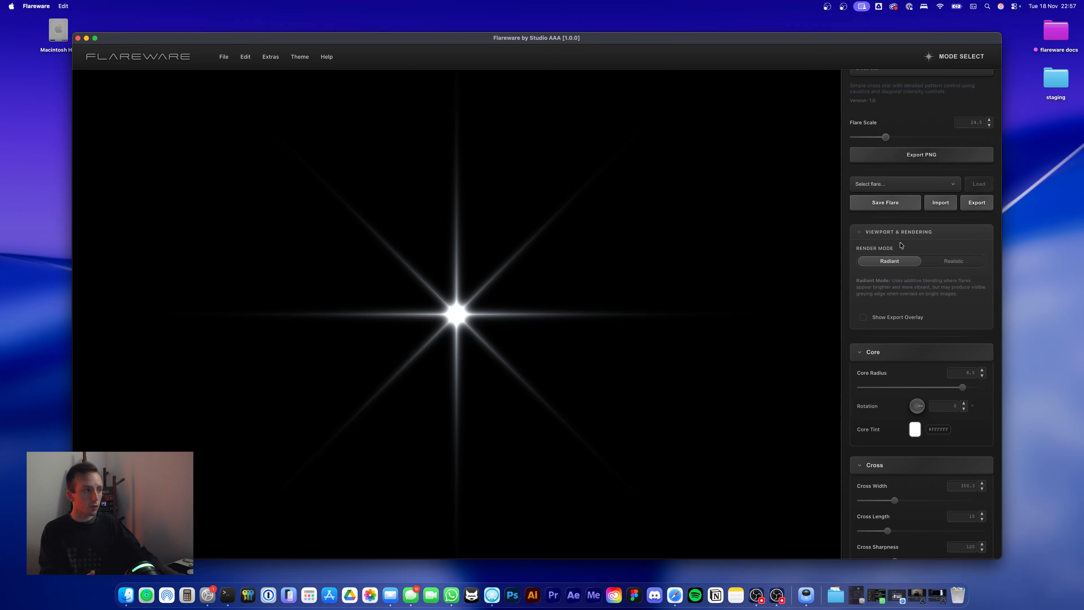
{"action": "left_click_drag", "start_coordinate": [885, 137], "coordinate": [925, 143]}
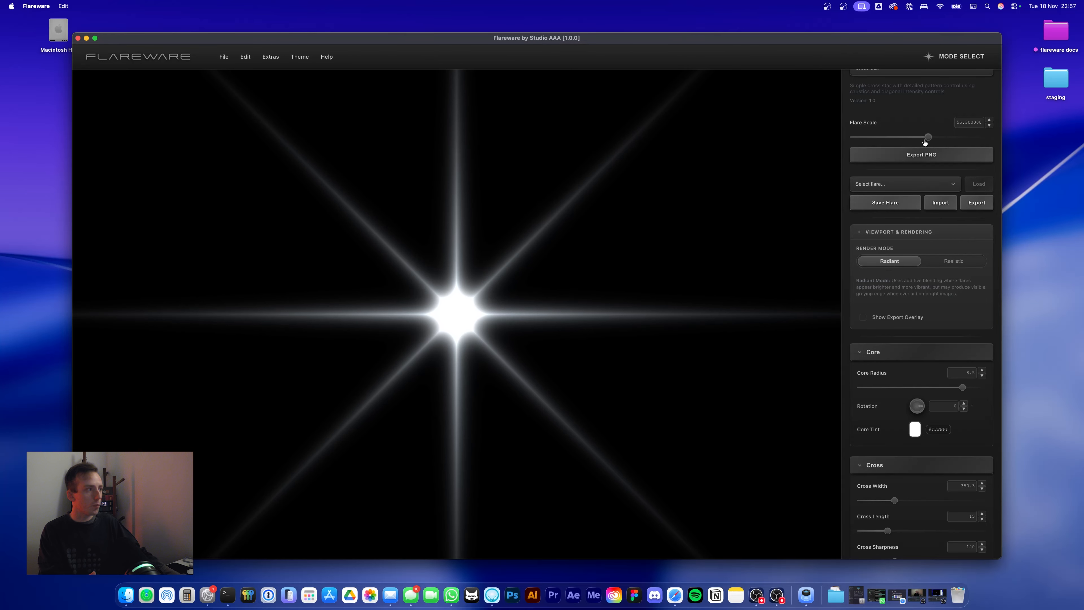
Change the flare type to Radial Burst and reduce the flare scale to about 26
{"action": "scroll", "coordinate": [910, 95], "scroll_direction": "up", "scroll_amount": 1}
{"action": "left_click", "coordinate": [909, 96]}
{"action": "scroll", "coordinate": [901, 153], "scroll_direction": "down", "scroll_amount": 5}
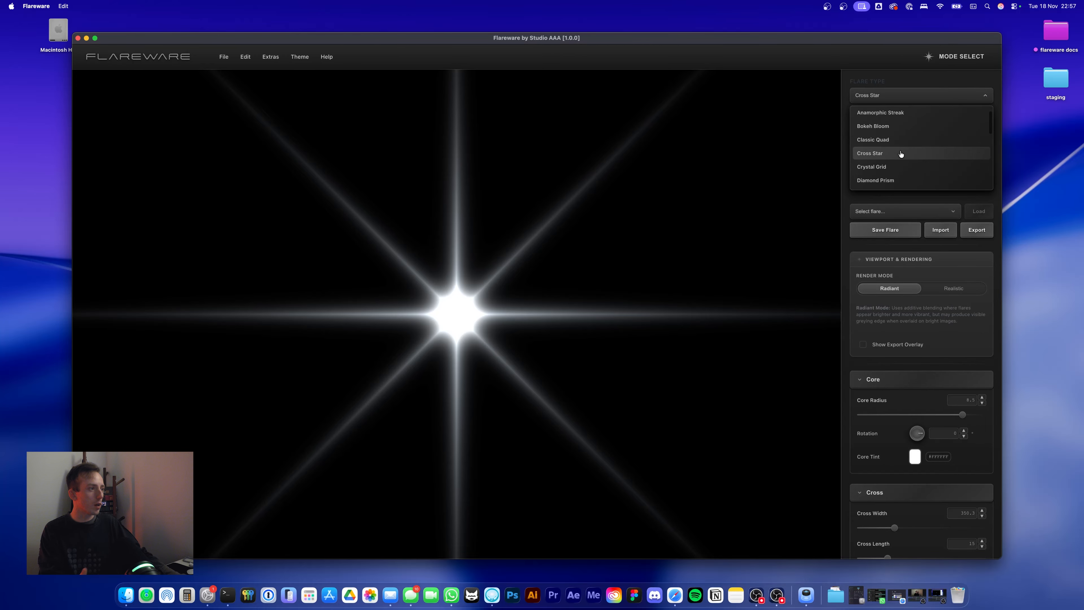
{"action": "left_click", "coordinate": [900, 156]}
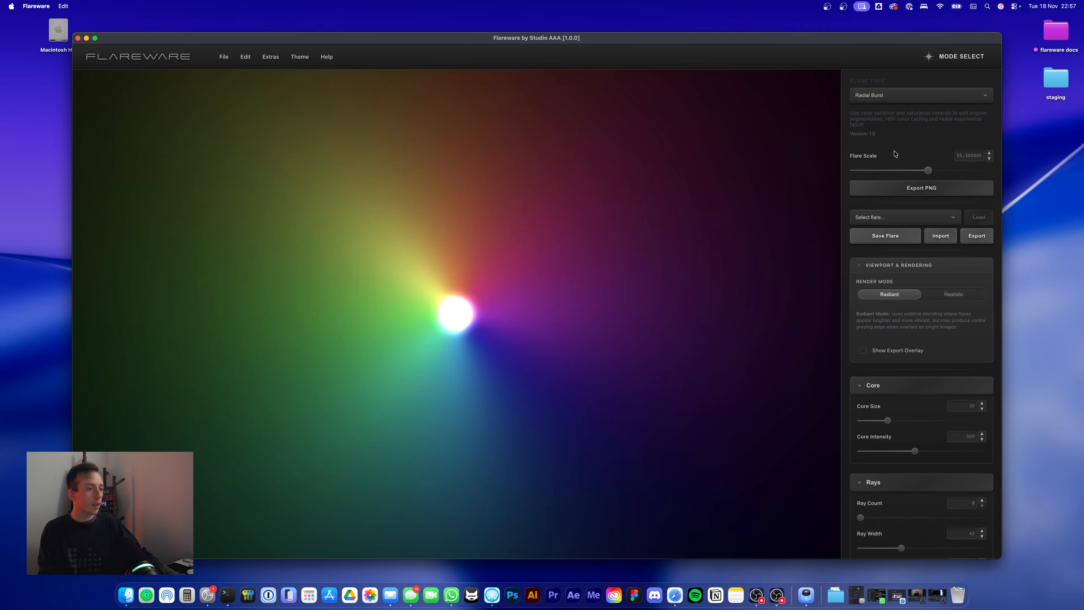
{"action": "left_click_drag", "start_coordinate": [930, 170], "coordinate": [889, 173]}
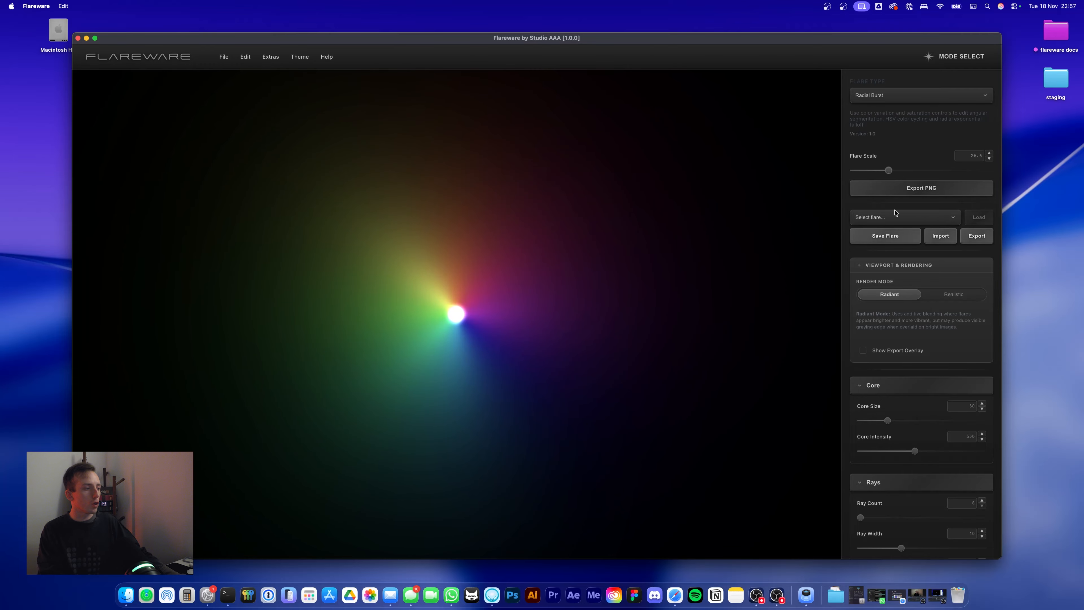
Set the burst's core size to 100, core intensity to about 874, ray count to 32 and flare scale to about 15
{"action": "left_click_drag", "start_coordinate": [888, 418], "coordinate": [983, 420]}
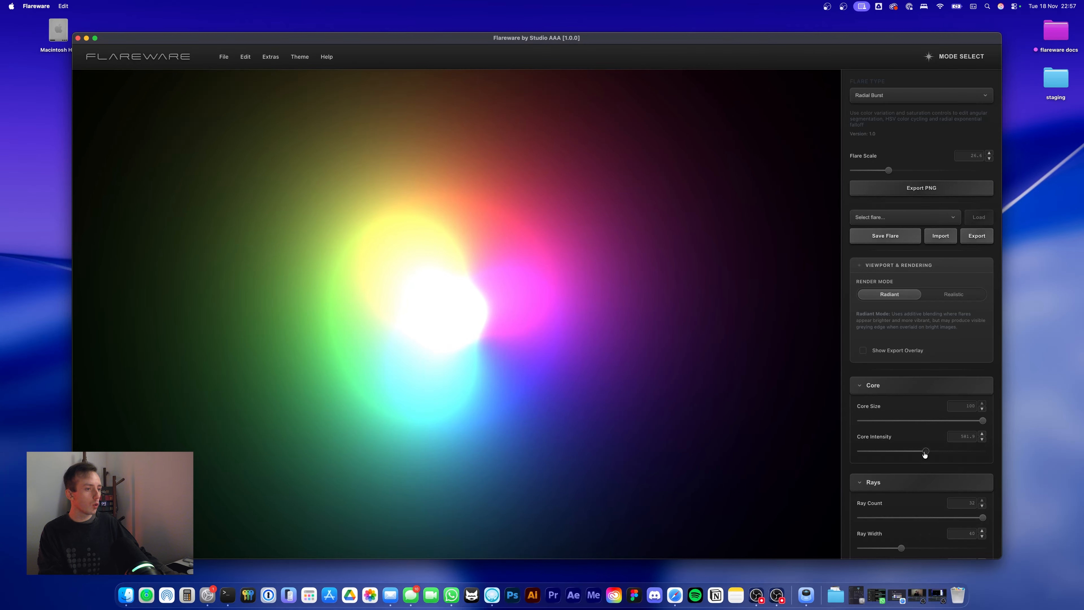
{"action": "left_click_drag", "start_coordinate": [925, 453], "coordinate": [966, 452]}
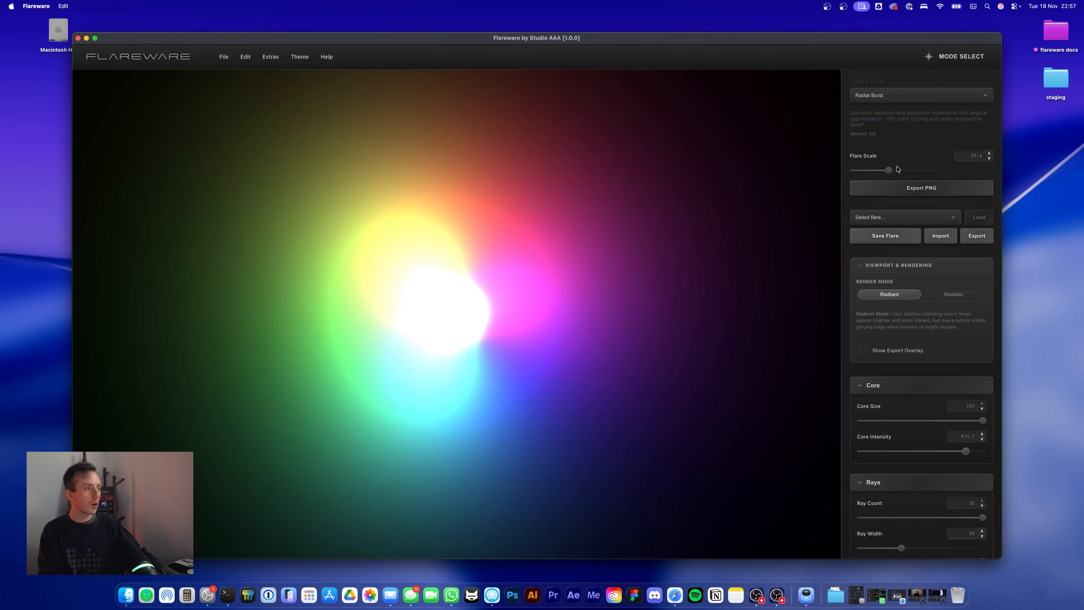
{"action": "left_click_drag", "start_coordinate": [889, 170], "coordinate": [872, 170]}
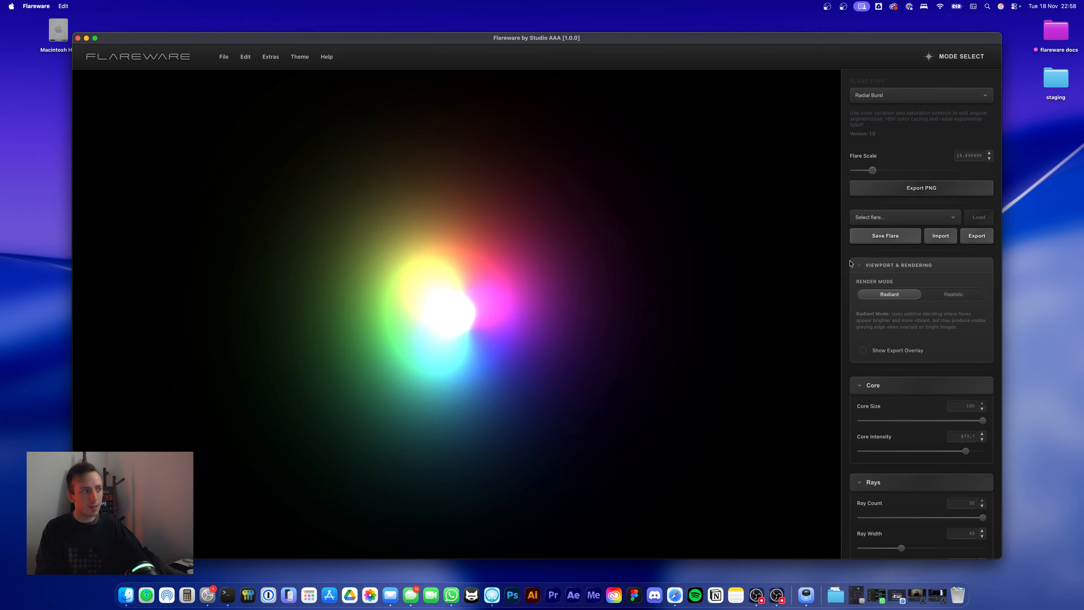
Compare the Radial Burst in Realistic and Radiant render modes several times, ending on Radiant
{"action": "left_click", "coordinate": [942, 296]}
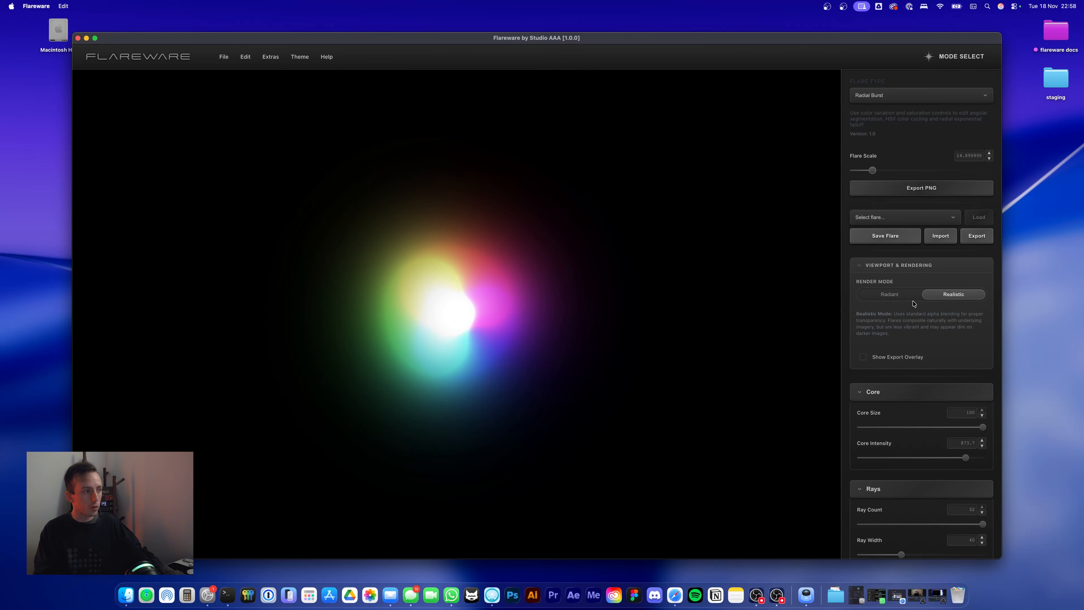
{"action": "left_click", "coordinate": [912, 297]}
{"action": "left_click", "coordinate": [944, 295]}
{"action": "left_click", "coordinate": [905, 296]}
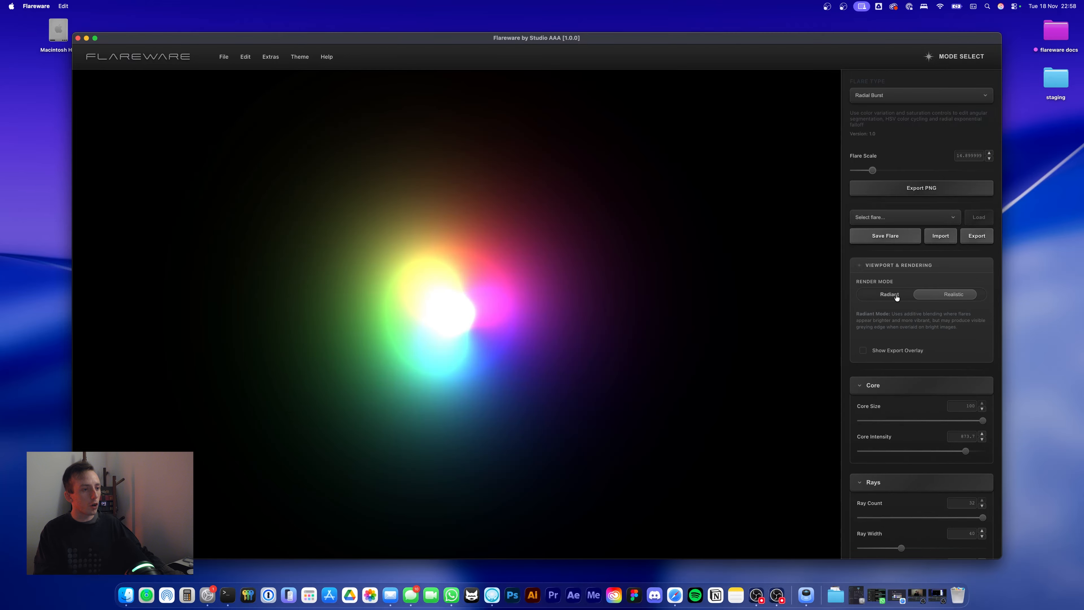
{"action": "left_click", "coordinate": [941, 296]}
{"action": "left_click", "coordinate": [868, 299]}
{"action": "left_click", "coordinate": [962, 296]}
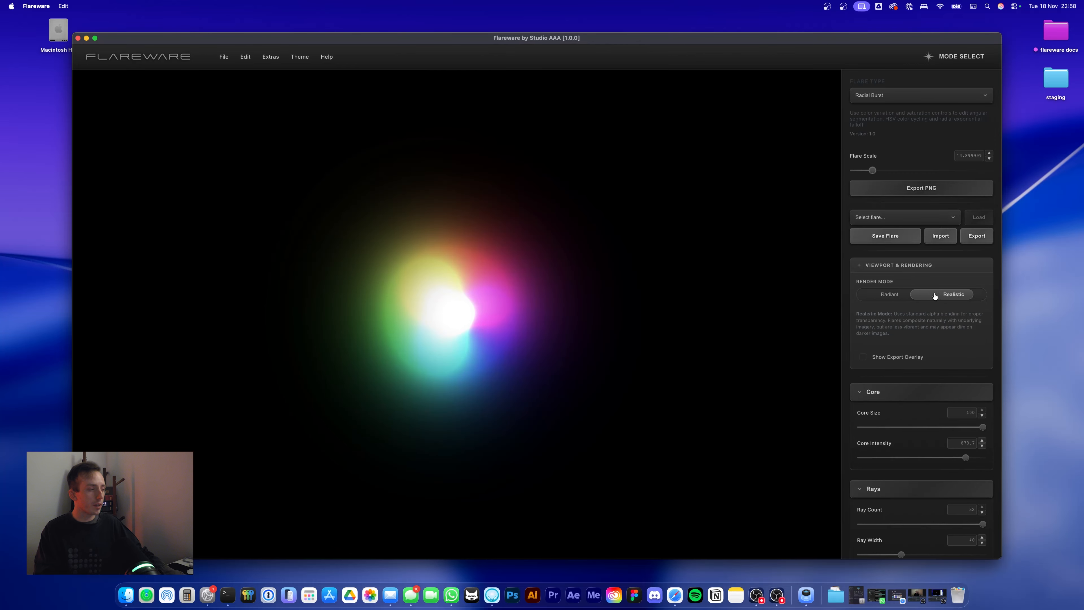
{"action": "left_click", "coordinate": [918, 295]}
Change the flare type to Anamorphic Star and raise the flare scale to about 60
{"action": "left_click", "coordinate": [891, 97]}
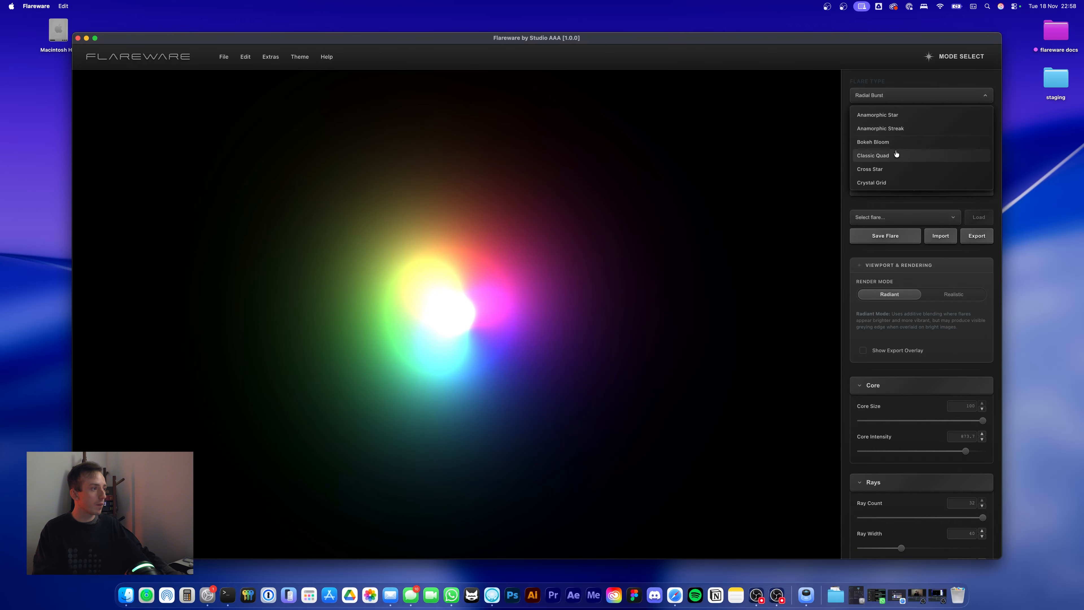
{"action": "scroll", "coordinate": [895, 161], "scroll_direction": "up", "scroll_amount": 2}
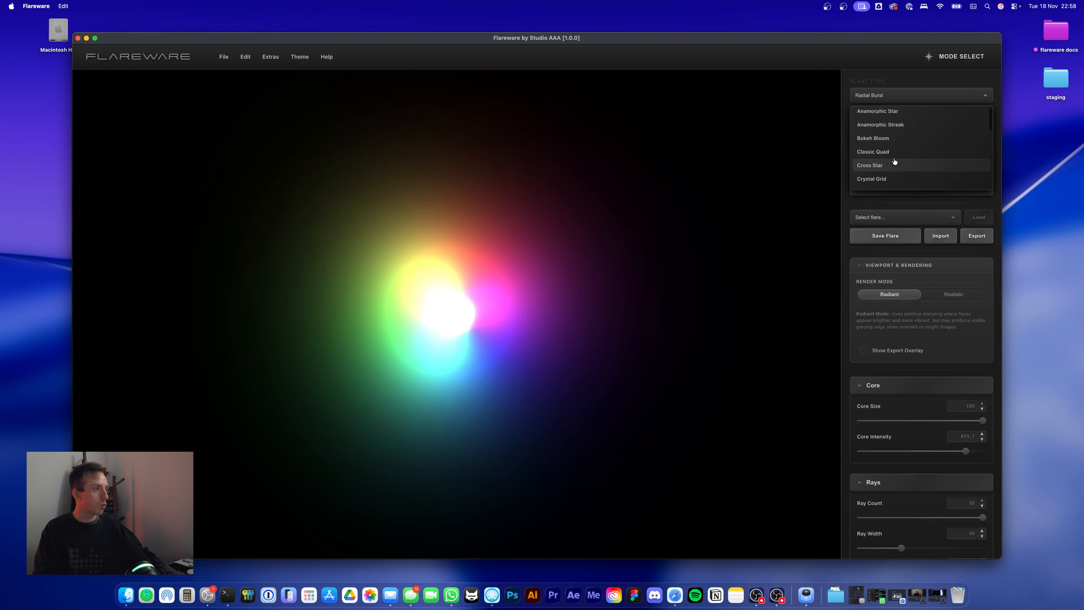
{"action": "left_click", "coordinate": [880, 115]}
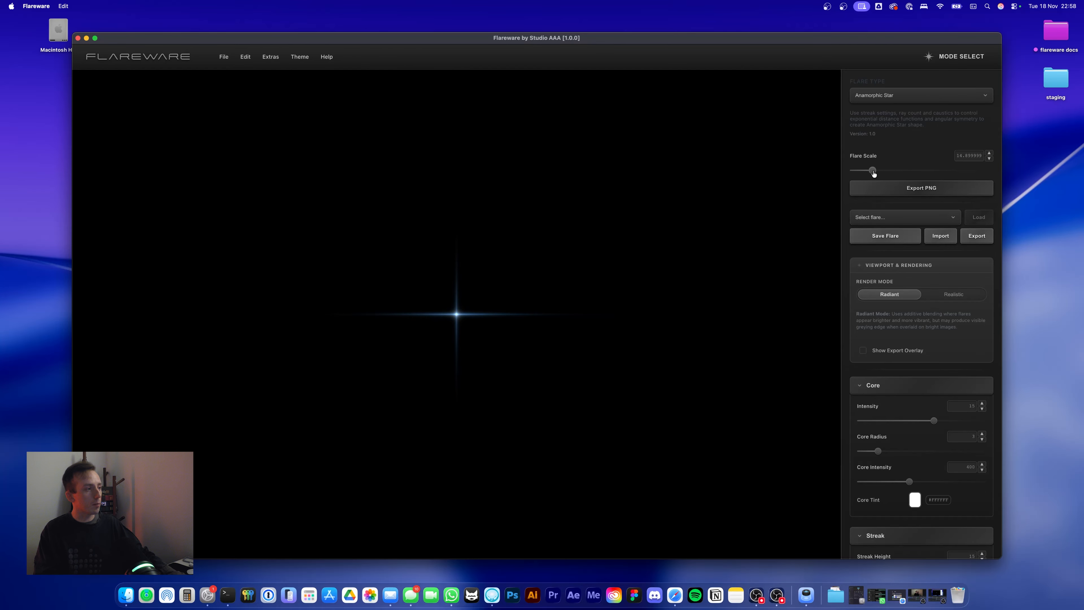
{"action": "left_click_drag", "start_coordinate": [873, 171], "coordinate": [935, 171]}
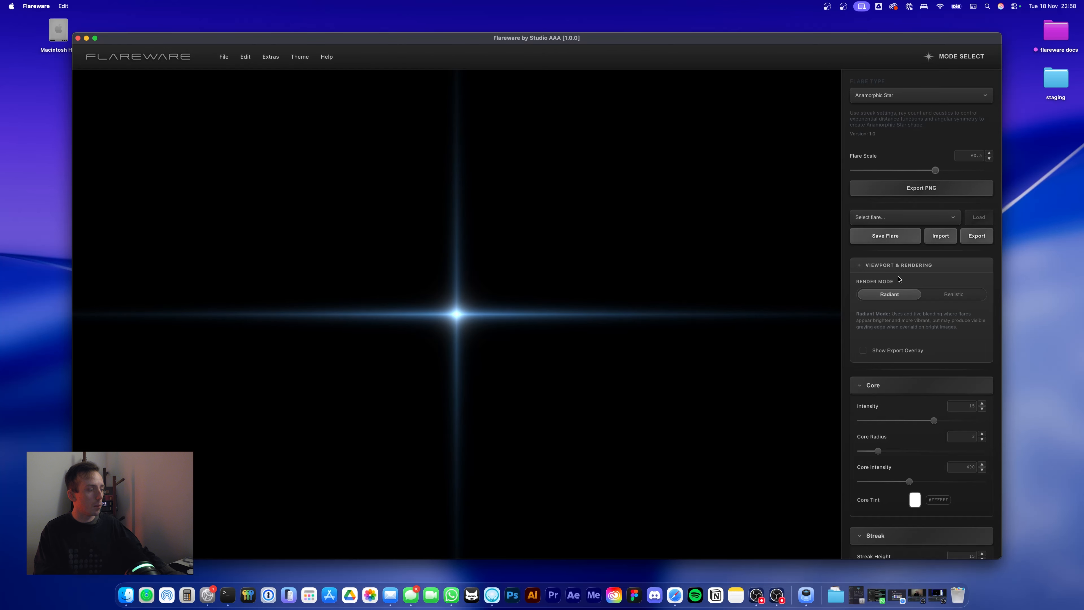
Set the star's core radius to 15 and core intensity to about 671, with streak height about 24 and increased streak falloff and intensity
{"action": "left_click_drag", "start_coordinate": [889, 452], "coordinate": [986, 451]}
{"action": "mouse_move", "coordinate": [913, 481]}
{"action": "left_mouse_down"}
{"action": "mouse_move", "coordinate": [886, 482]}
{"action": "mouse_move", "coordinate": [1007, 482]}
{"action": "mouse_move", "coordinate": [946, 483]}
{"action": "left_mouse_up"}
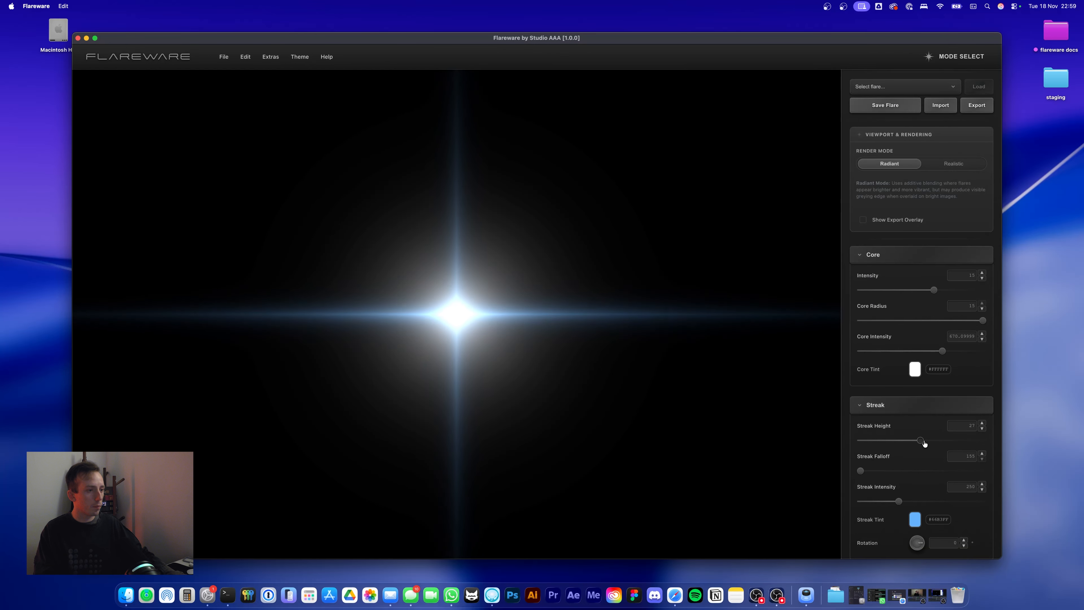
{"action": "mouse_move", "coordinate": [924, 443]}
{"action": "left_mouse_down"}
{"action": "mouse_move", "coordinate": [1007, 446]}
{"action": "mouse_move", "coordinate": [912, 444]}
{"action": "left_mouse_up"}
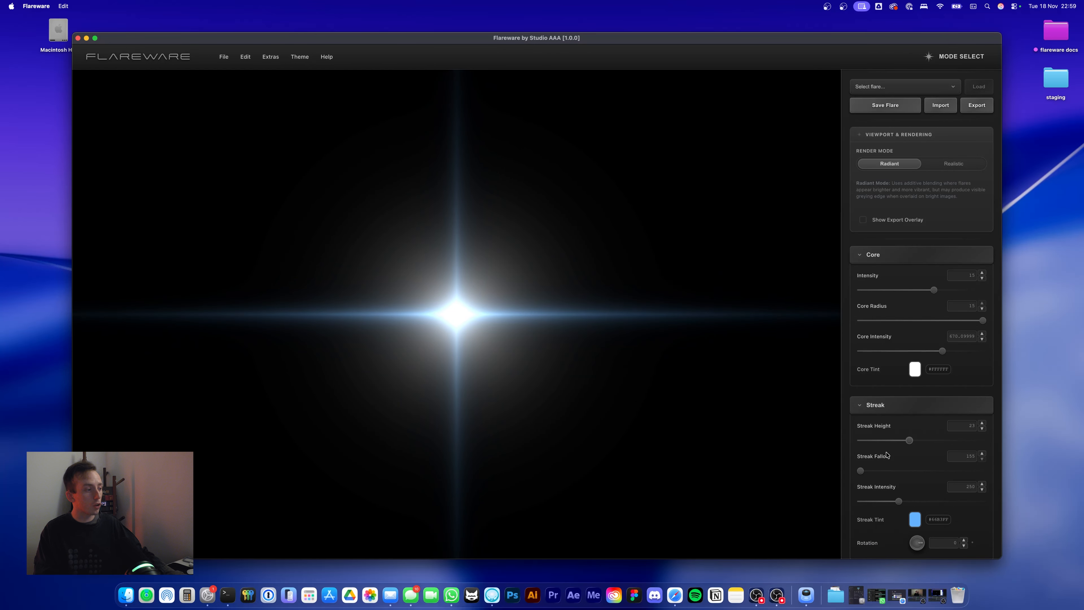
{"action": "left_click_drag", "start_coordinate": [861, 474], "coordinate": [939, 474]}
{"action": "mouse_move", "coordinate": [912, 444]}
{"action": "left_mouse_down"}
{"action": "mouse_move", "coordinate": [980, 445]}
{"action": "mouse_move", "coordinate": [883, 446]}
{"action": "mouse_move", "coordinate": [874, 458]}
{"action": "mouse_move", "coordinate": [956, 459]}
{"action": "mouse_move", "coordinate": [902, 462]}
{"action": "mouse_move", "coordinate": [870, 490]}
{"action": "mouse_move", "coordinate": [911, 488]}
{"action": "left_mouse_up"}
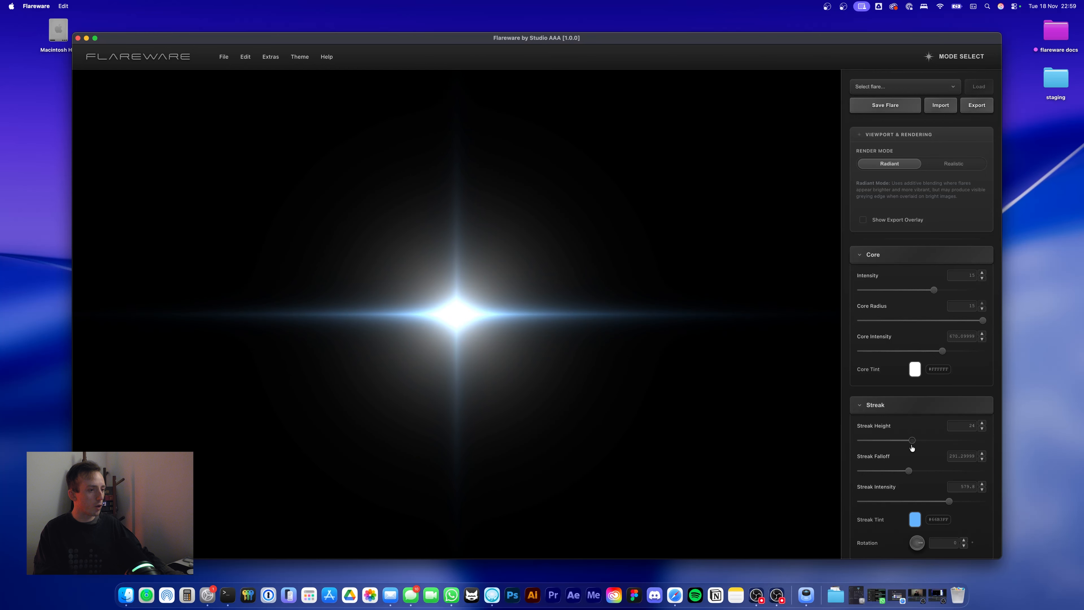
Refine the streaks with a height of 5, a falloff of about 373 and an intensity of about 552
{"action": "scroll", "coordinate": [899, 453], "scroll_direction": "down", "scroll_amount": 4}
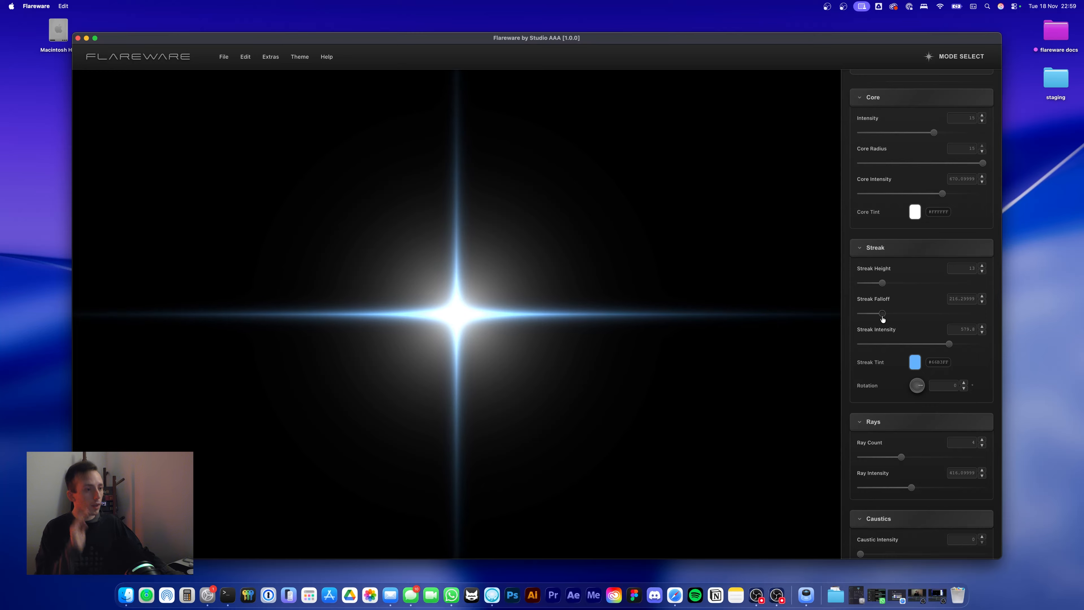
{"action": "left_click_drag", "start_coordinate": [909, 314], "coordinate": [937, 313]}
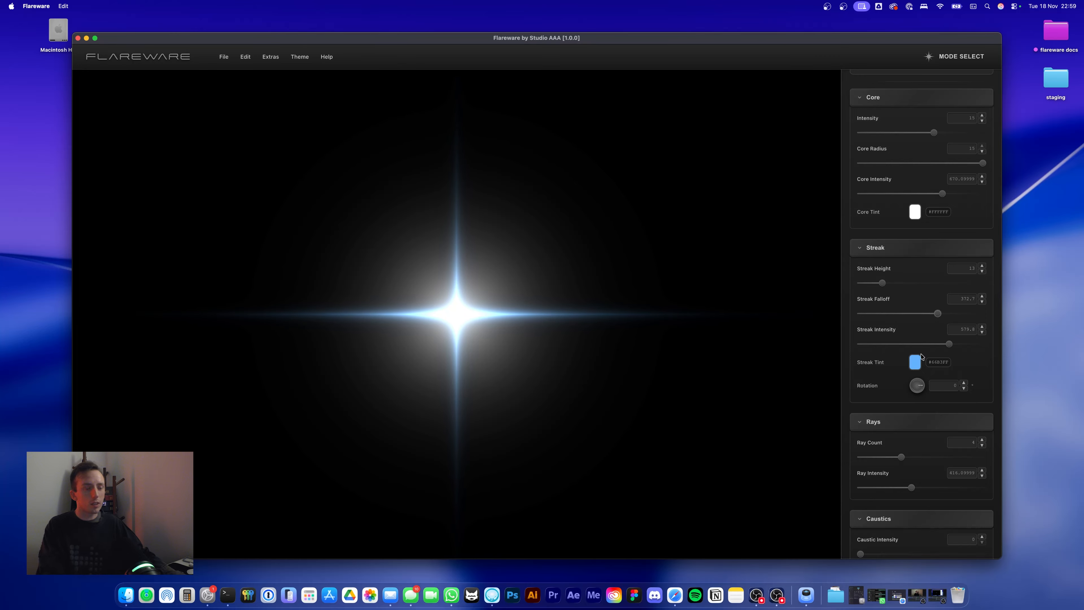
{"action": "mouse_move", "coordinate": [951, 346]}
{"action": "left_mouse_down"}
{"action": "mouse_move", "coordinate": [927, 346]}
{"action": "mouse_move", "coordinate": [947, 342]}
{"action": "left_mouse_up"}
{"action": "left_click_drag", "start_coordinate": [881, 283], "coordinate": [860, 283]}
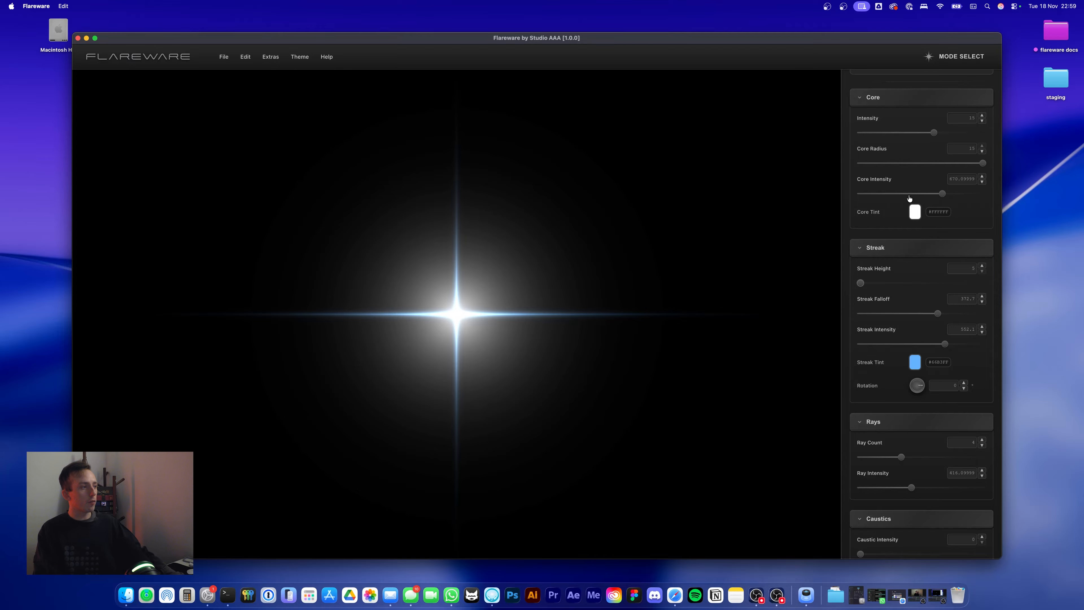
Show the export overlay and reduce the Anamorphic Star's scale to about 50 to fit inside it
{"action": "scroll", "coordinate": [914, 208], "scroll_direction": "up", "scroll_amount": 1}
{"action": "scroll", "coordinate": [914, 184], "scroll_direction": "up", "scroll_amount": 8}
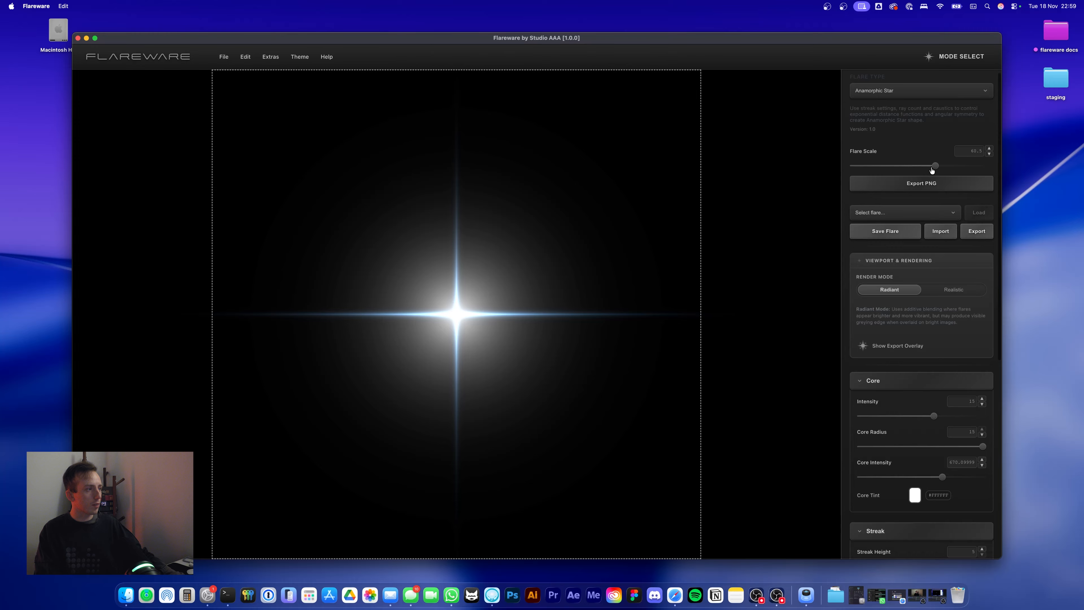
{"action": "mouse_move", "coordinate": [932, 170]}
{"action": "left_mouse_down"}
{"action": "mouse_move", "coordinate": [893, 172]}
{"action": "mouse_move", "coordinate": [920, 173]}
{"action": "left_mouse_up"}
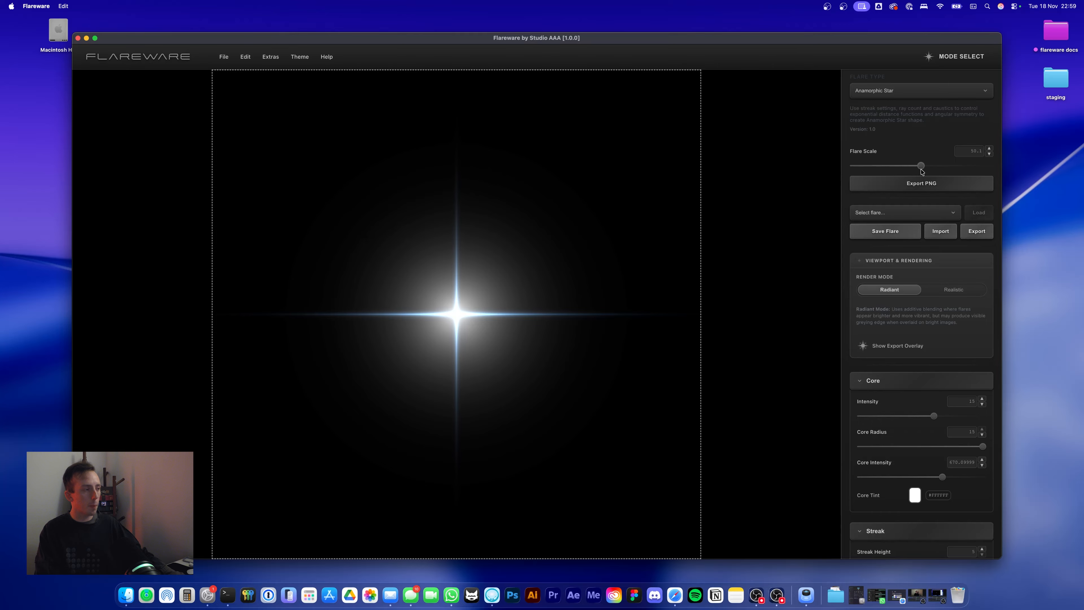
Export the Anamorphic Star flare as a 2048 px PNG in Radiant mode, and export it again in Realistic mode
{"action": "left_click", "coordinate": [512, 594]}
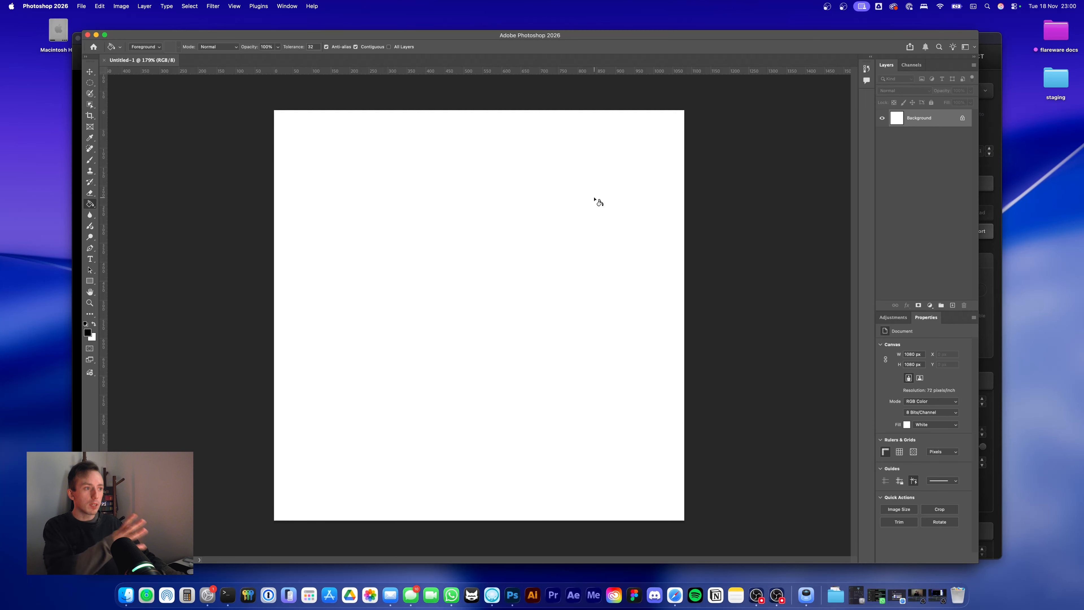
{"action": "left_click", "coordinate": [996, 139]}
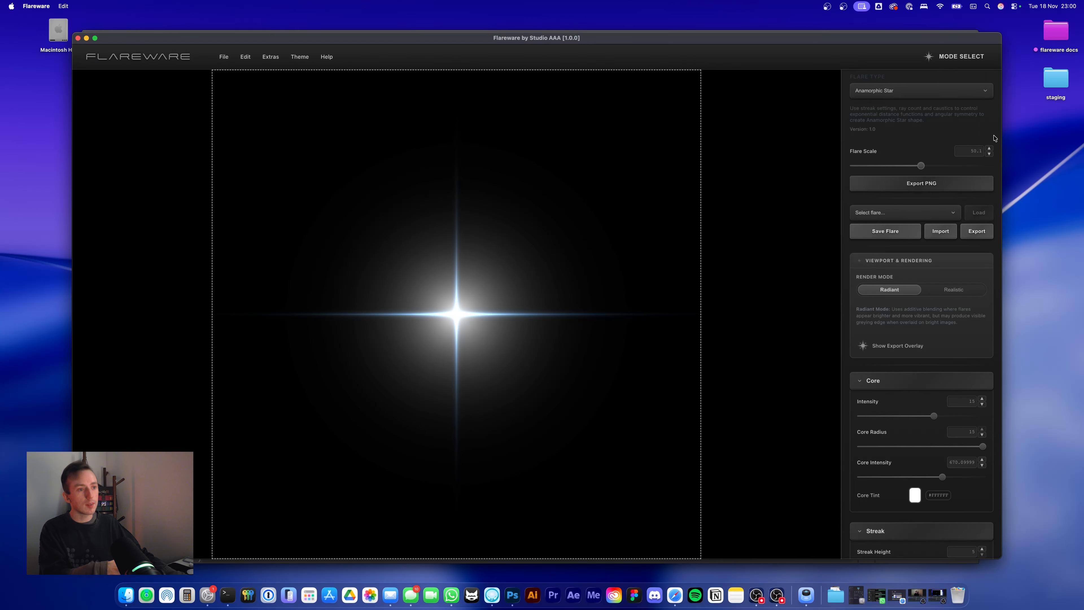
{"action": "left_click", "coordinate": [951, 186]}
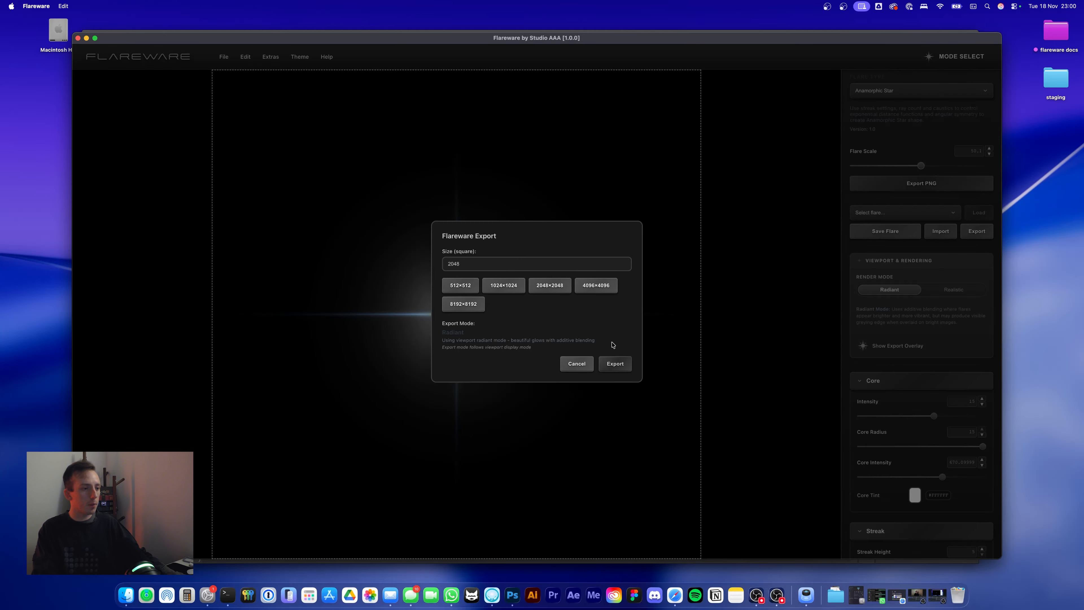
{"action": "left_click_drag", "start_coordinate": [471, 336], "coordinate": [442, 335]}
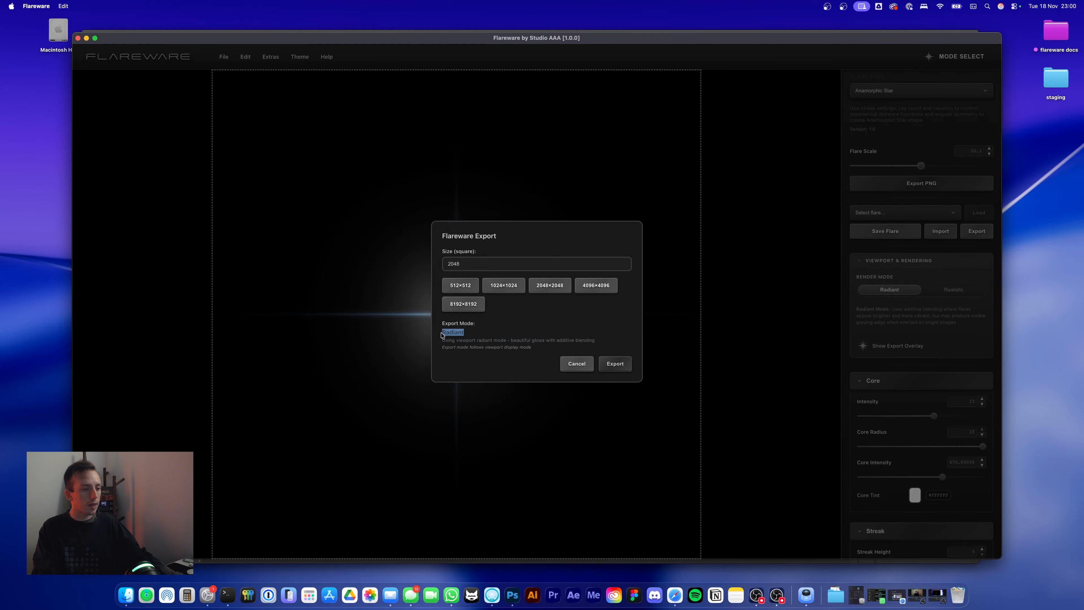
{"action": "left_click", "coordinate": [618, 363]}
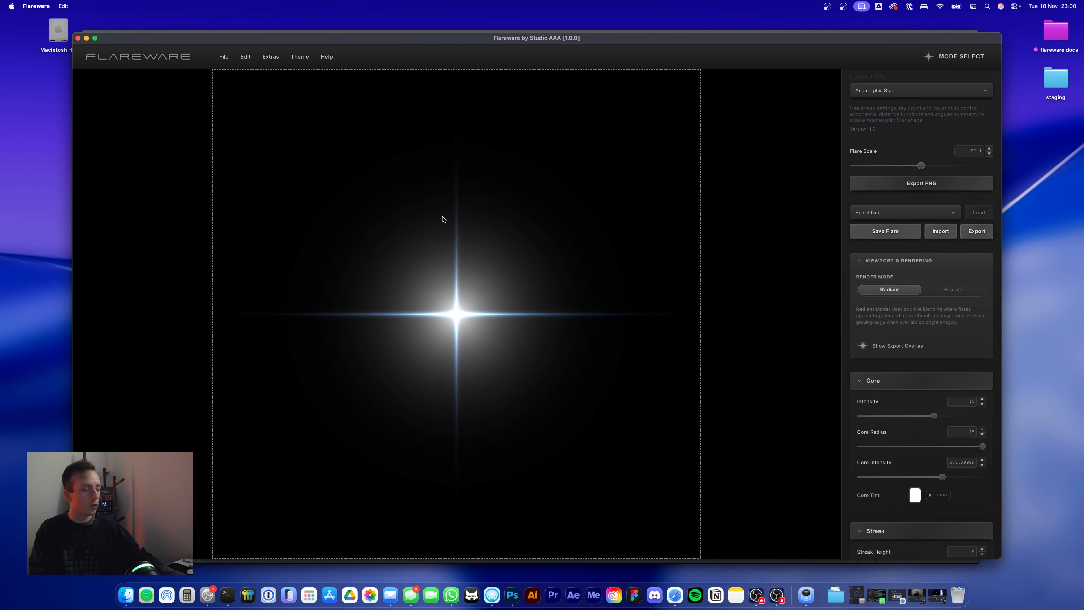
{"action": "left_click", "coordinate": [954, 291]}
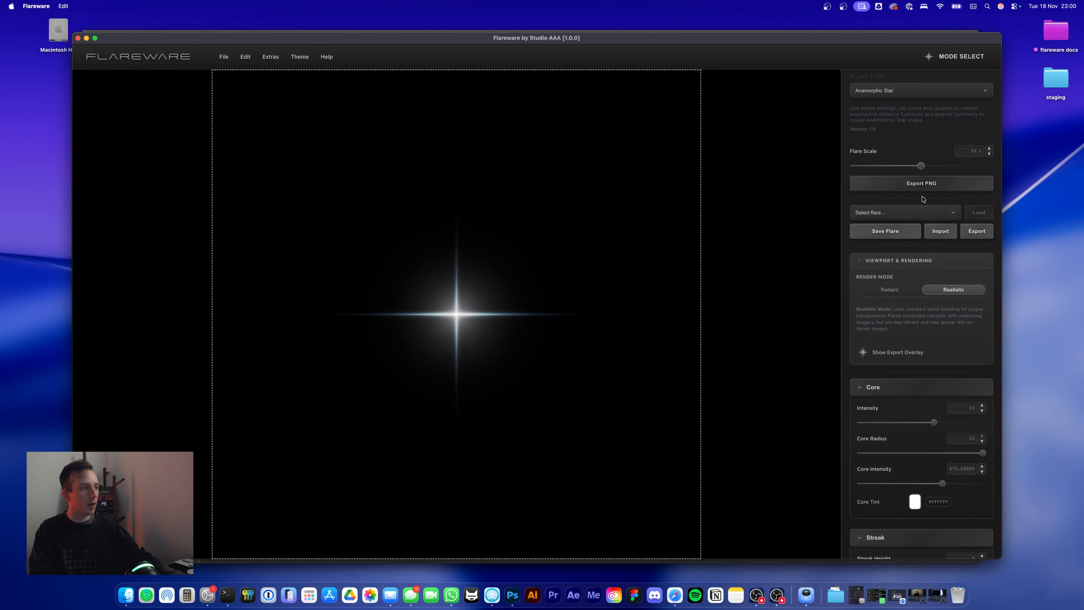
{"action": "left_click", "coordinate": [921, 183]}
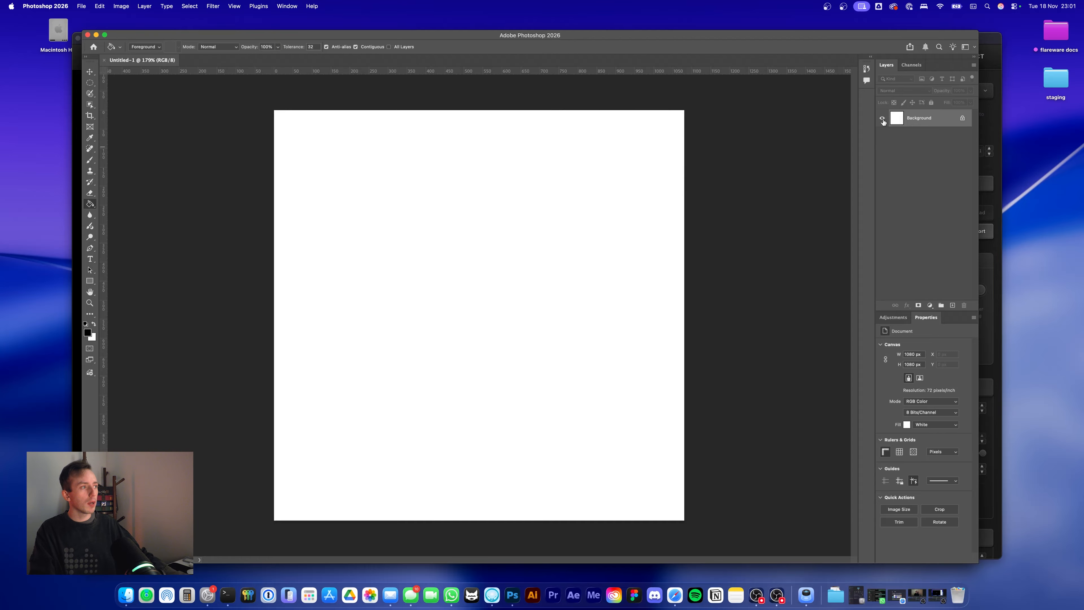
In Photoshop, convert the Background into the regular layer Layer 0 and show the demo flare radiant layer
{"action": "double_click", "coordinate": [927, 122]}
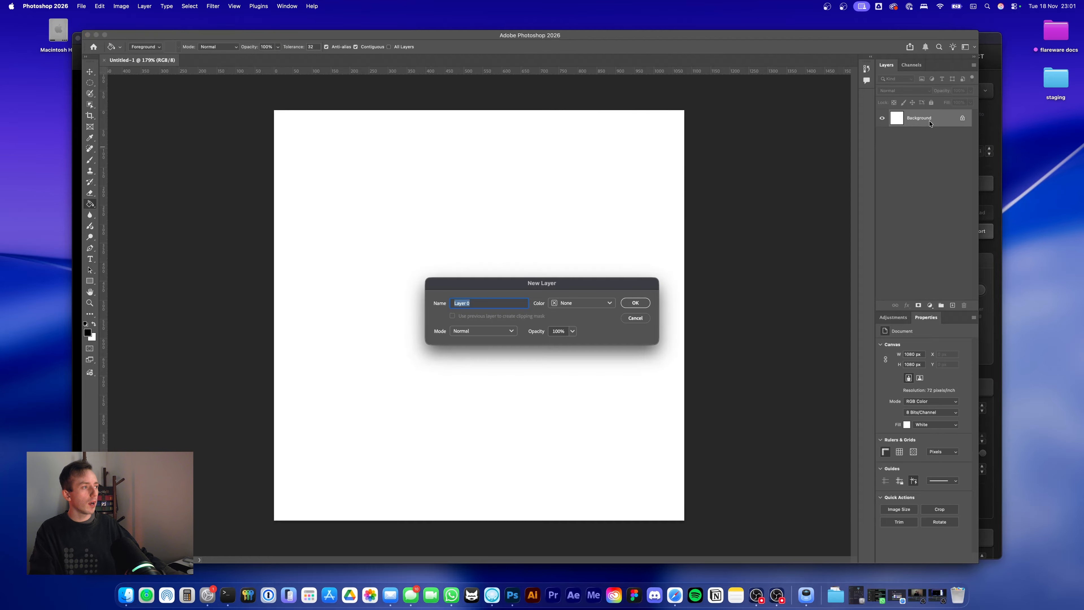
{"action": "key", "text": "Return"}
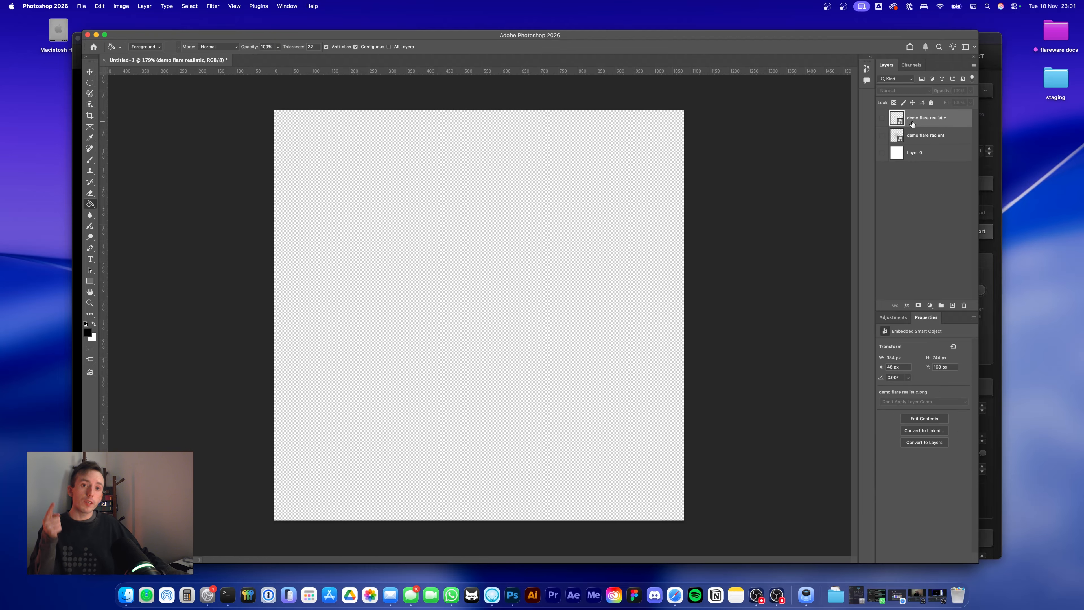
{"action": "left_click", "coordinate": [882, 119]}
{"action": "left_click", "coordinate": [883, 119]}
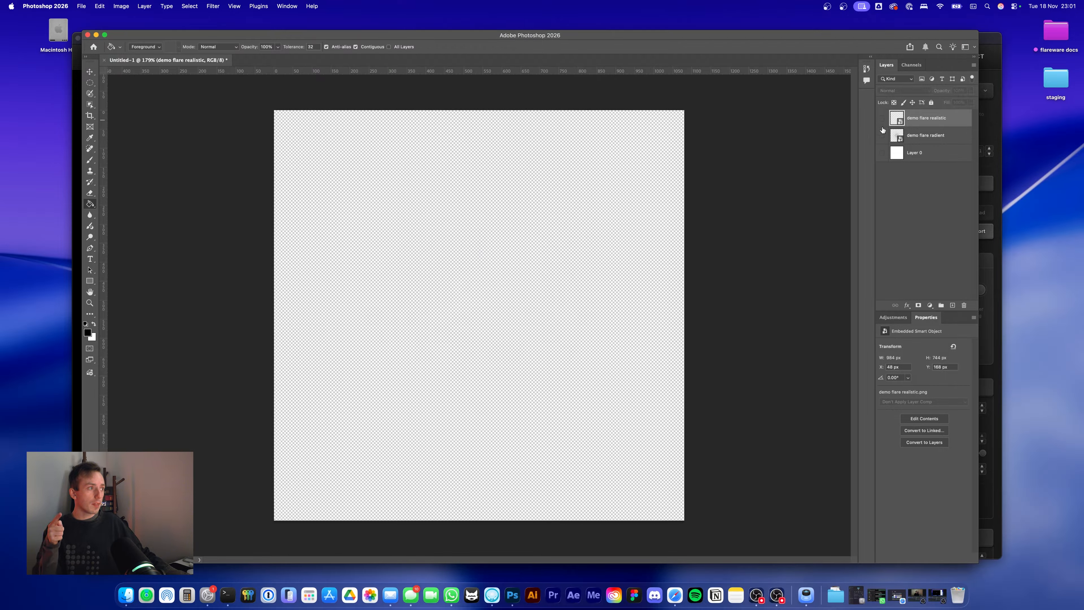
{"action": "left_click", "coordinate": [883, 135]}
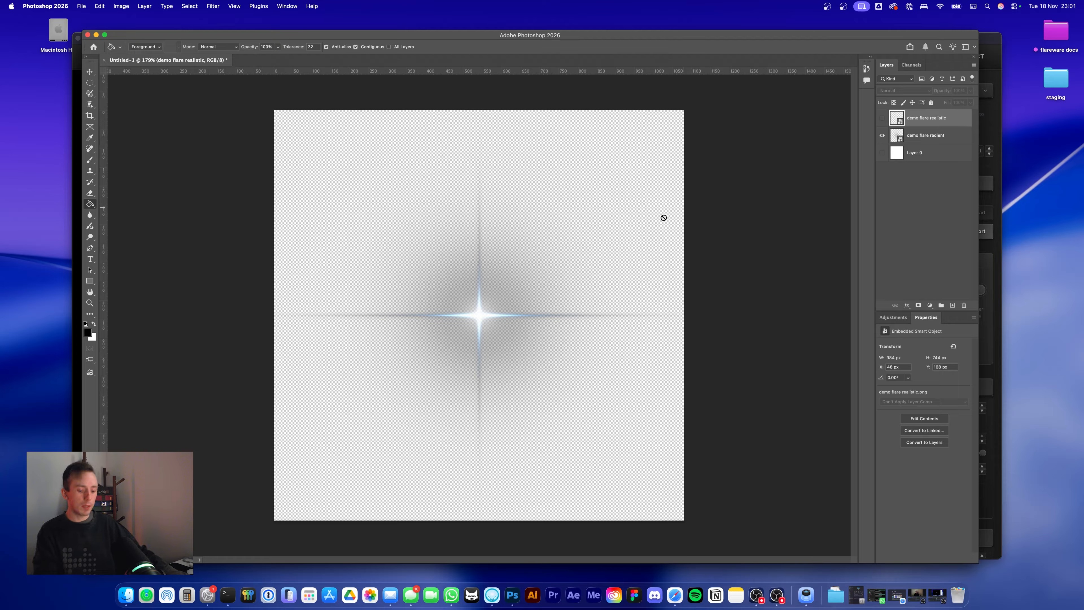
Show the white Layer 0 behind the radiant flare and make it the active layer
{"action": "left_click", "coordinate": [882, 153]}
{"action": "left_click", "coordinate": [882, 153]}
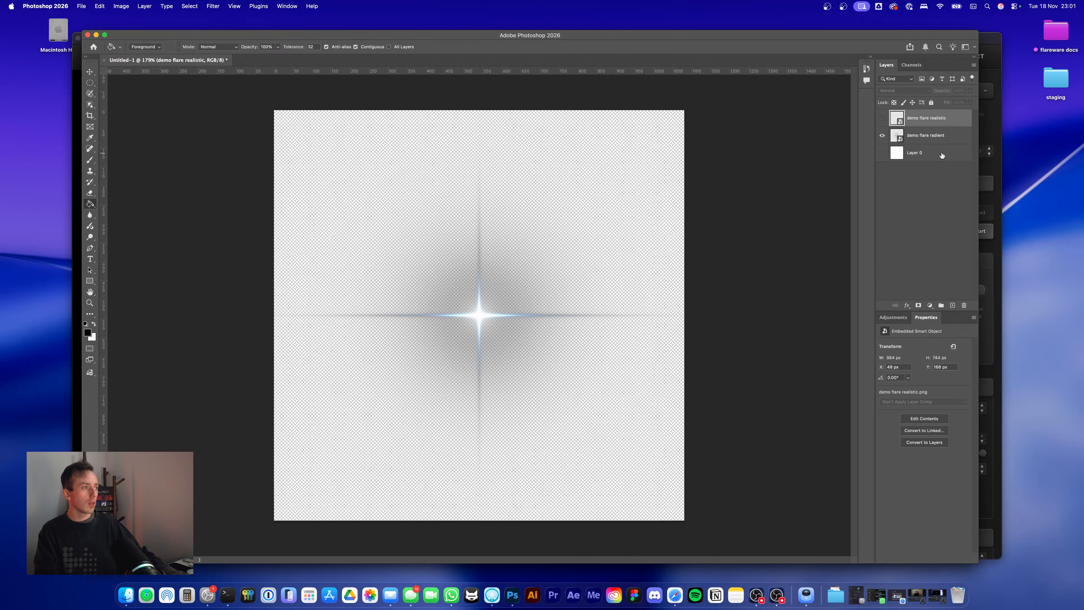
{"action": "left_click", "coordinate": [942, 155]}
{"action": "left_click", "coordinate": [882, 153]}
{"action": "left_click", "coordinate": [908, 305]}
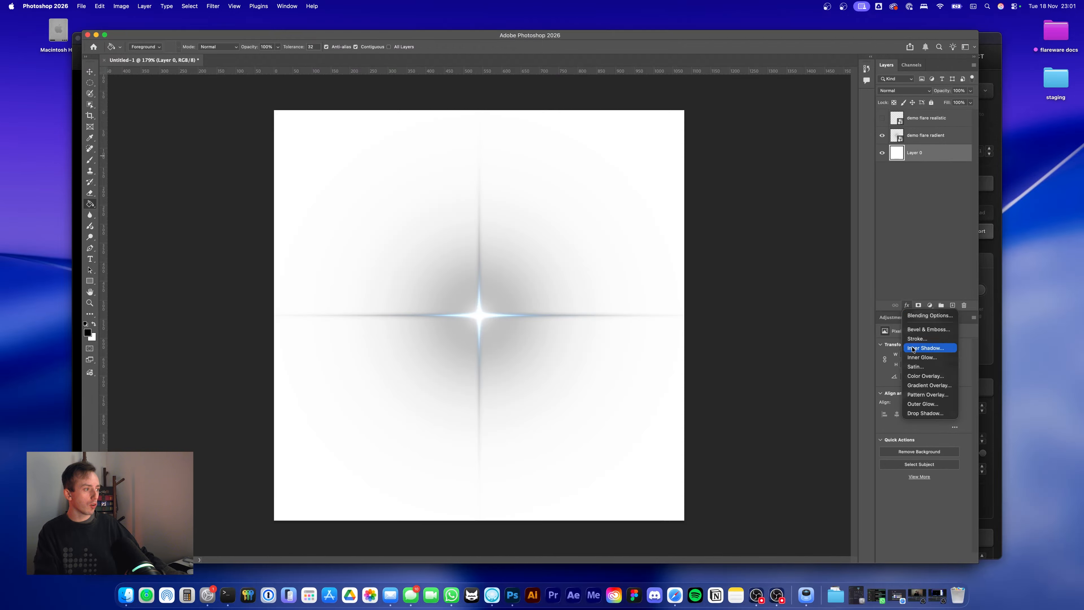
{"action": "left_click", "coordinate": [918, 376]}
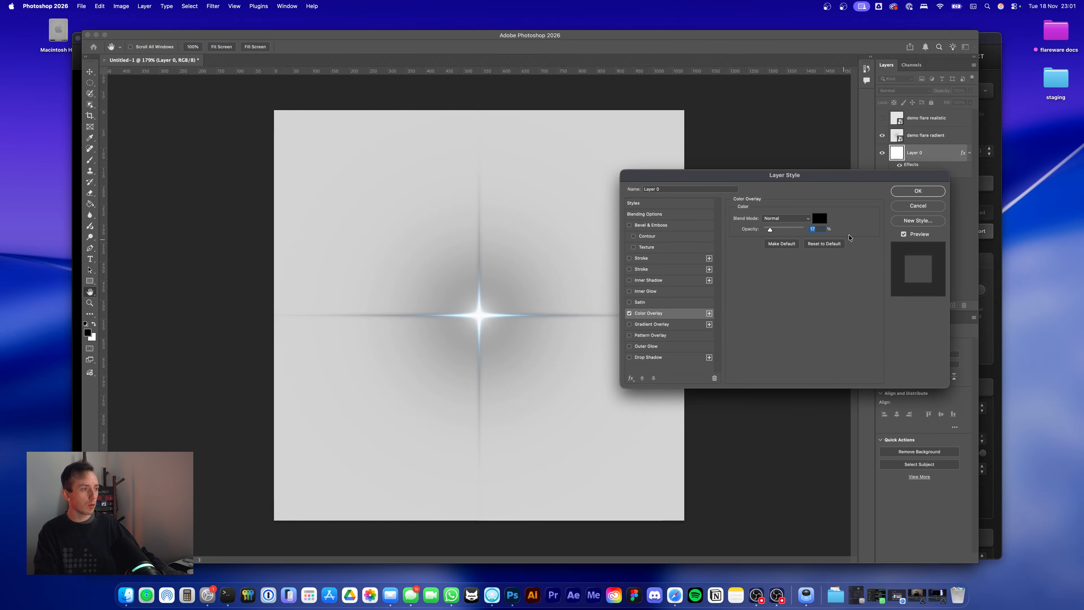
{"action": "left_click", "coordinate": [819, 218]}
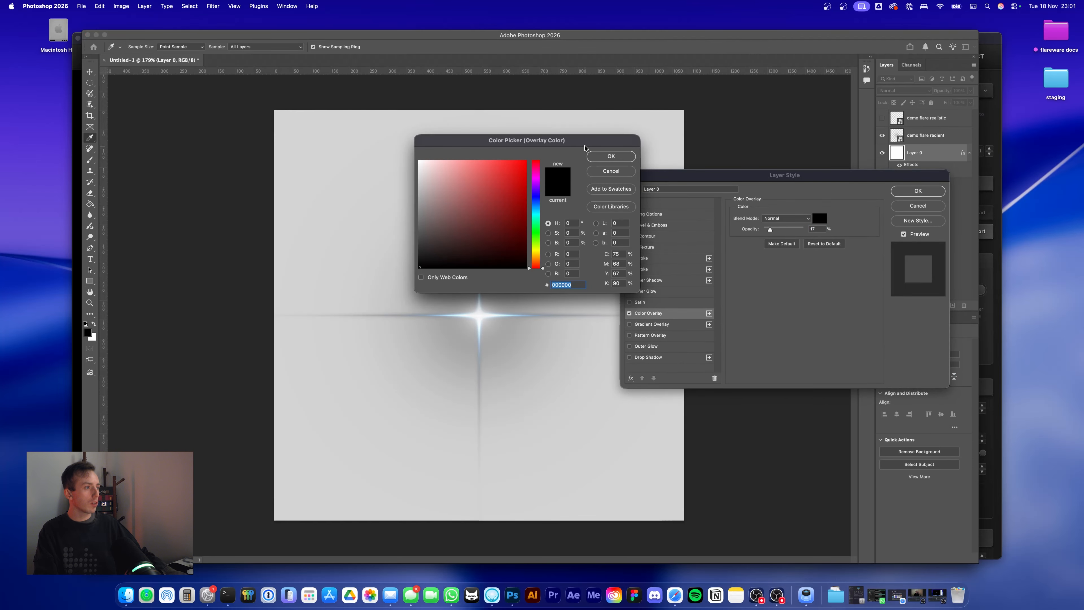
{"action": "left_click_drag", "start_coordinate": [585, 148], "coordinate": [892, 250]}
{"action": "left_click_drag", "start_coordinate": [822, 284], "coordinate": [852, 244]}
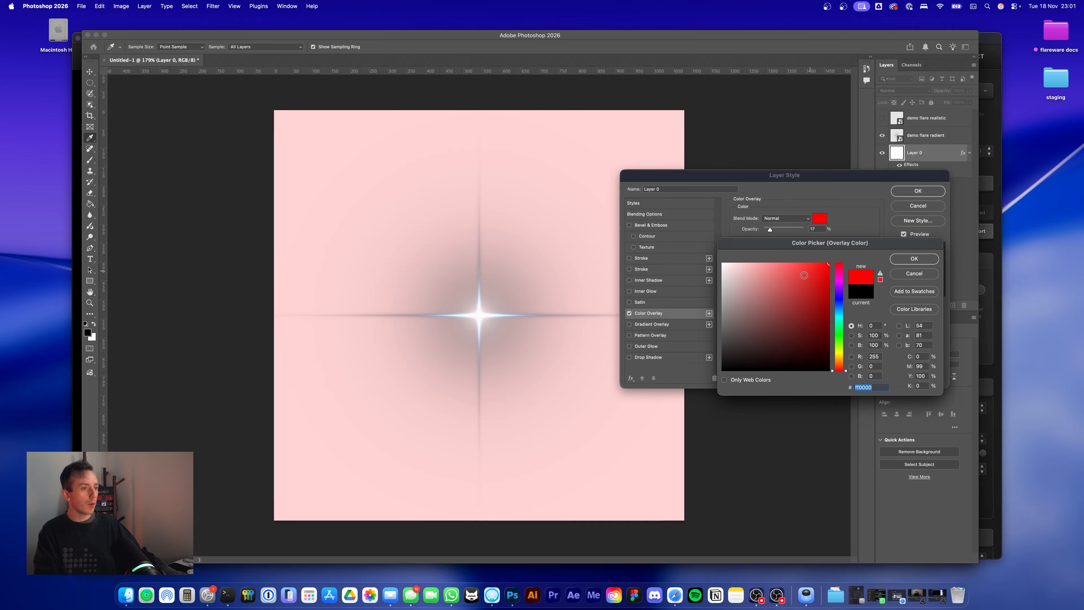
{"action": "key", "text": "Escape"}
{"action": "key", "text": "Escape"}
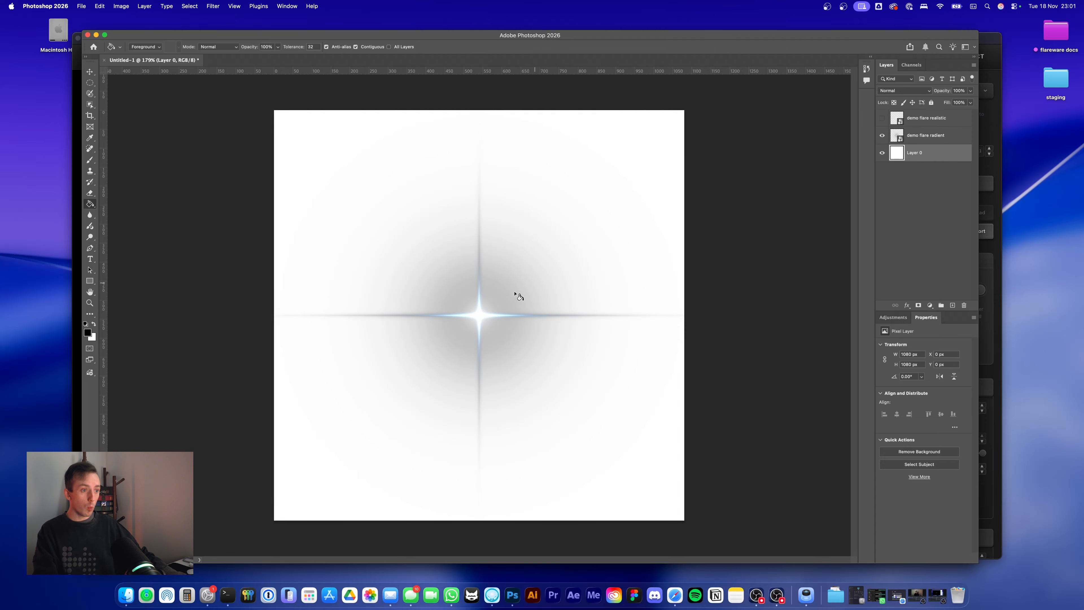
Examine the demo flare radiant layer's core, streaks and outer glow up close against the white background
{"action": "left_click", "coordinate": [930, 139]}
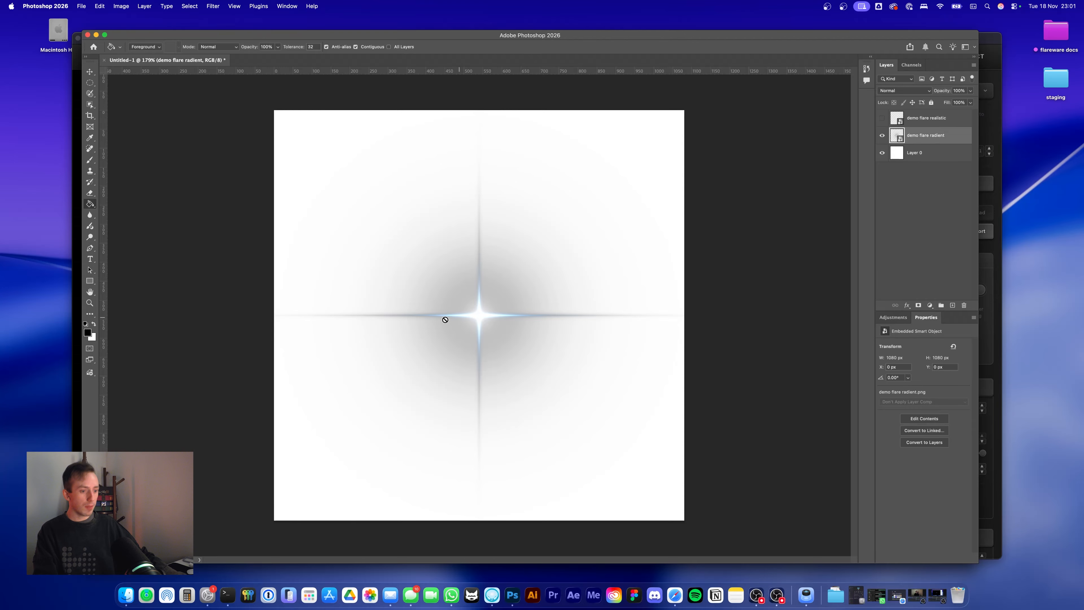
{"action": "scroll", "coordinate": [471, 304], "scroll_direction": "up", "scroll_amount": 3}
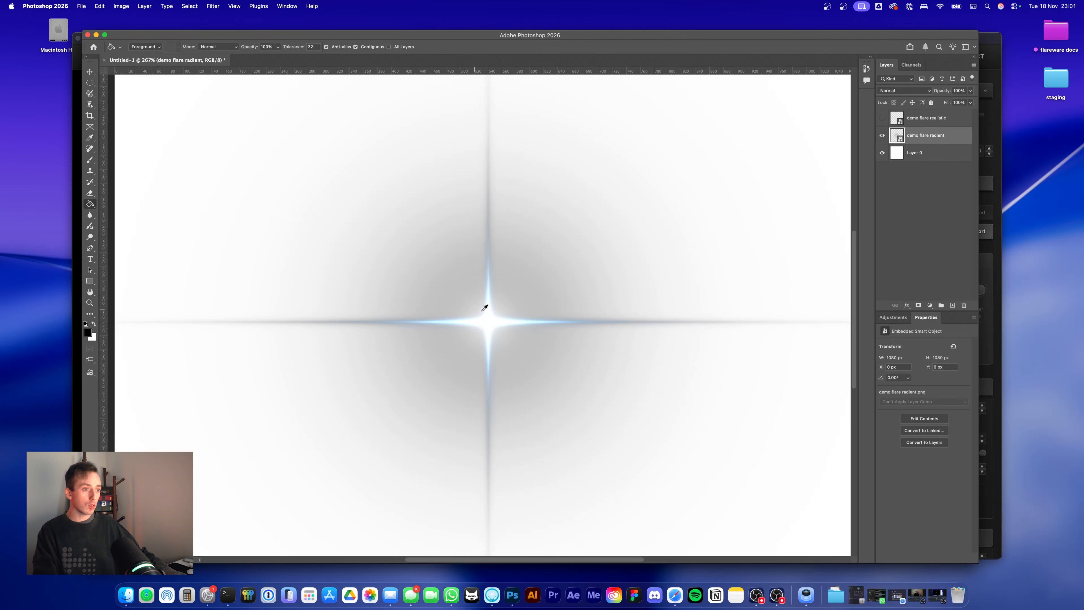
{"action": "scroll", "coordinate": [471, 303], "scroll_direction": "down", "scroll_amount": 5}
{"action": "scroll", "coordinate": [465, 303], "scroll_direction": "up", "scroll_amount": 10}
{"action": "scroll", "coordinate": [460, 303], "scroll_direction": "up", "scroll_amount": 1}
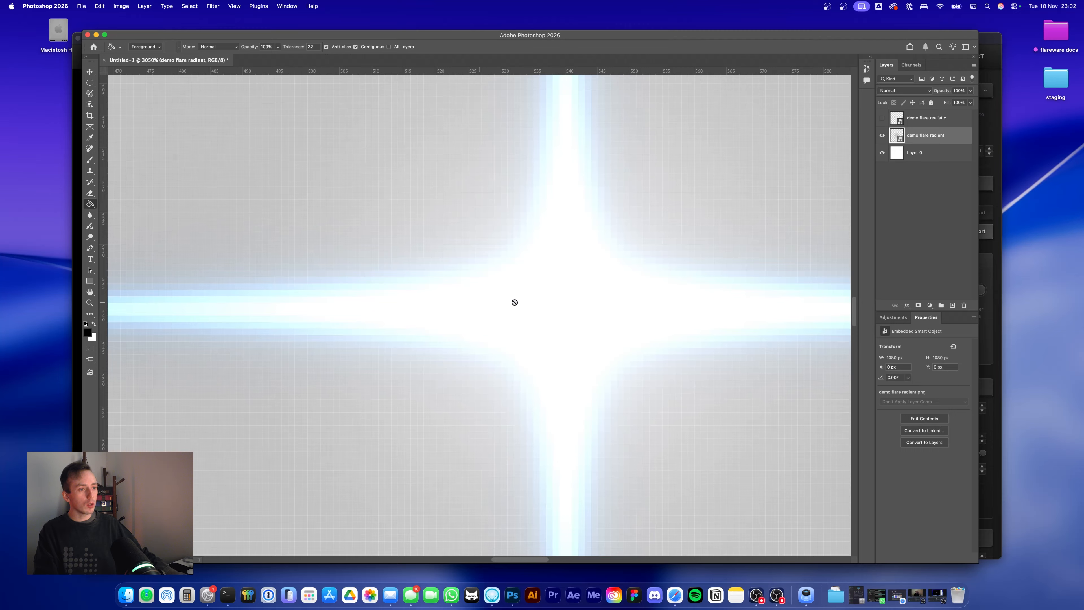
{"action": "scroll", "coordinate": [531, 285], "scroll_direction": "down", "scroll_amount": 3}
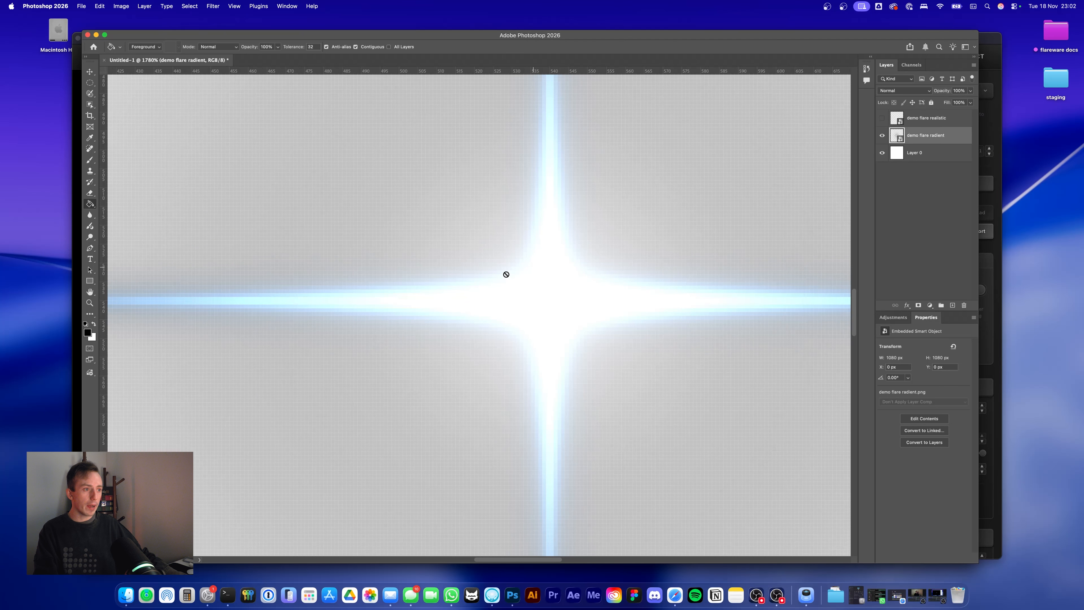
{"action": "scroll", "coordinate": [556, 299], "scroll_direction": "down", "scroll_amount": 5}
{"action": "scroll", "coordinate": [556, 298], "scroll_direction": "down", "scroll_amount": 1}
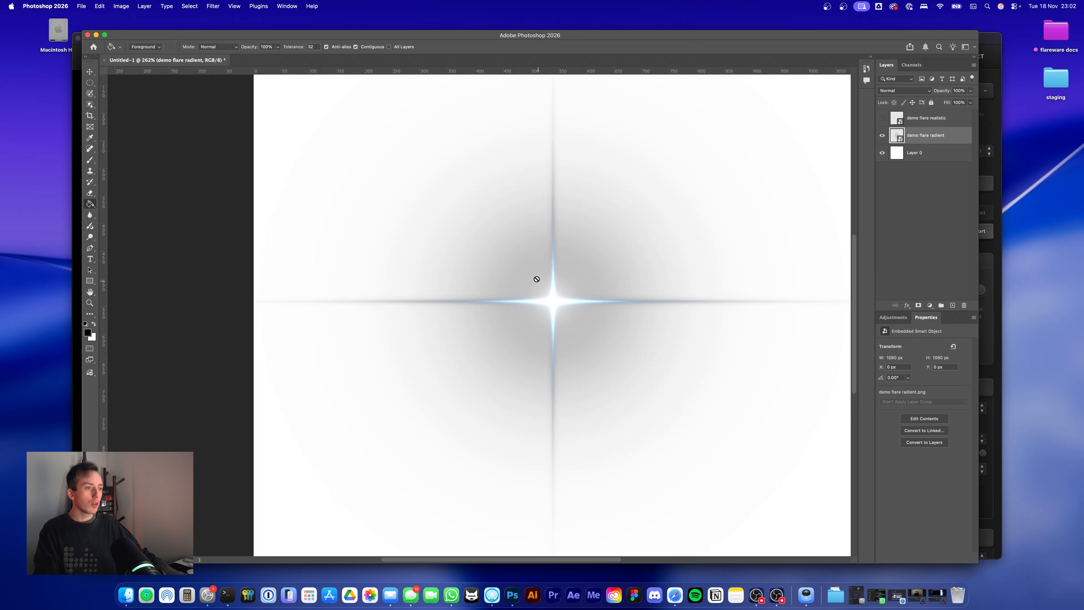
{"action": "scroll", "coordinate": [569, 282], "scroll_direction": "down", "scroll_amount": 2}
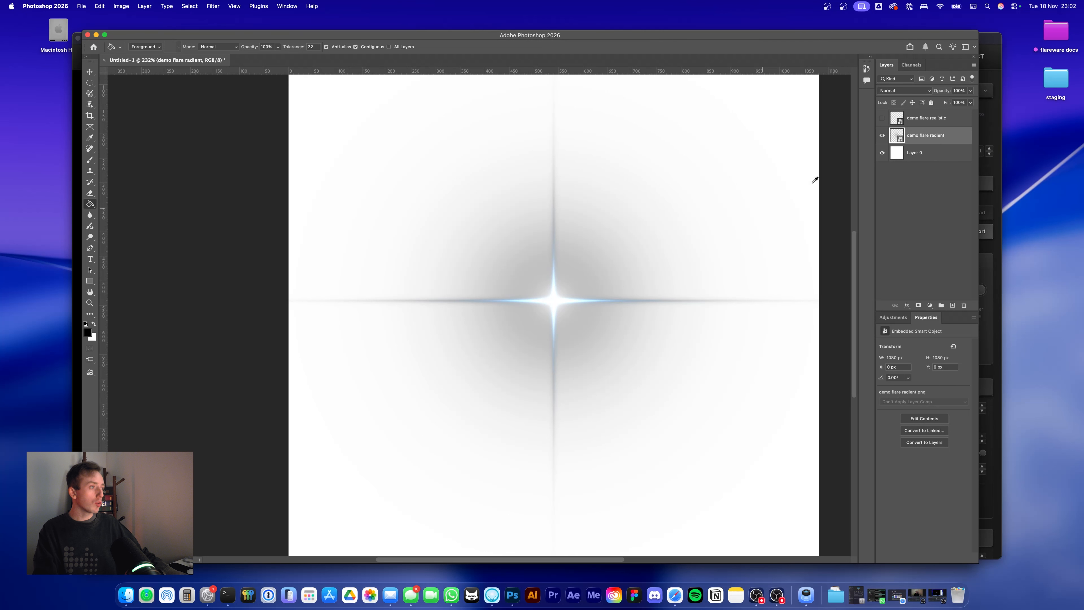
Invert Layer 0 to black to check the radiant flare against it, and invert it back to white
{"action": "left_click", "coordinate": [919, 161]}
{"action": "key", "text": "super+i"}
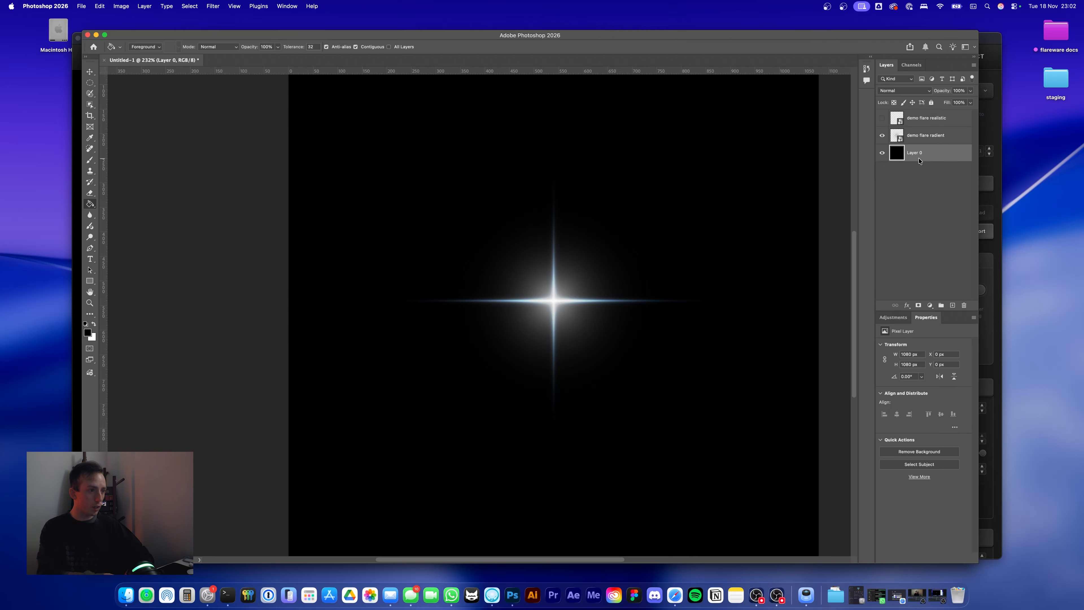
{"action": "scroll", "coordinate": [682, 239], "scroll_direction": "down", "scroll_amount": 3}
{"action": "left_click", "coordinate": [935, 143]}
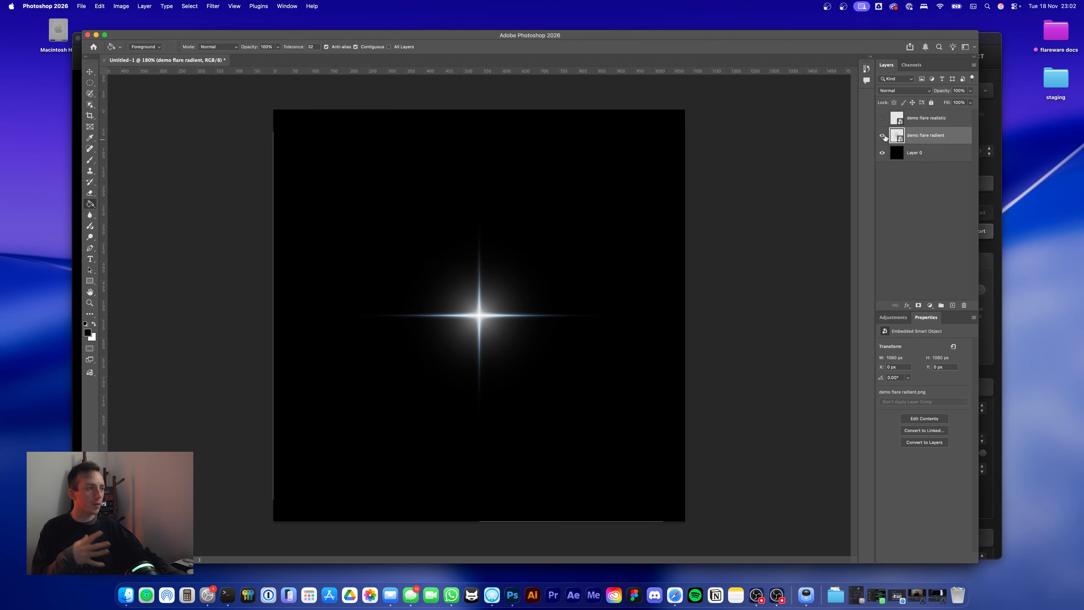
{"action": "left_click", "coordinate": [919, 156]}
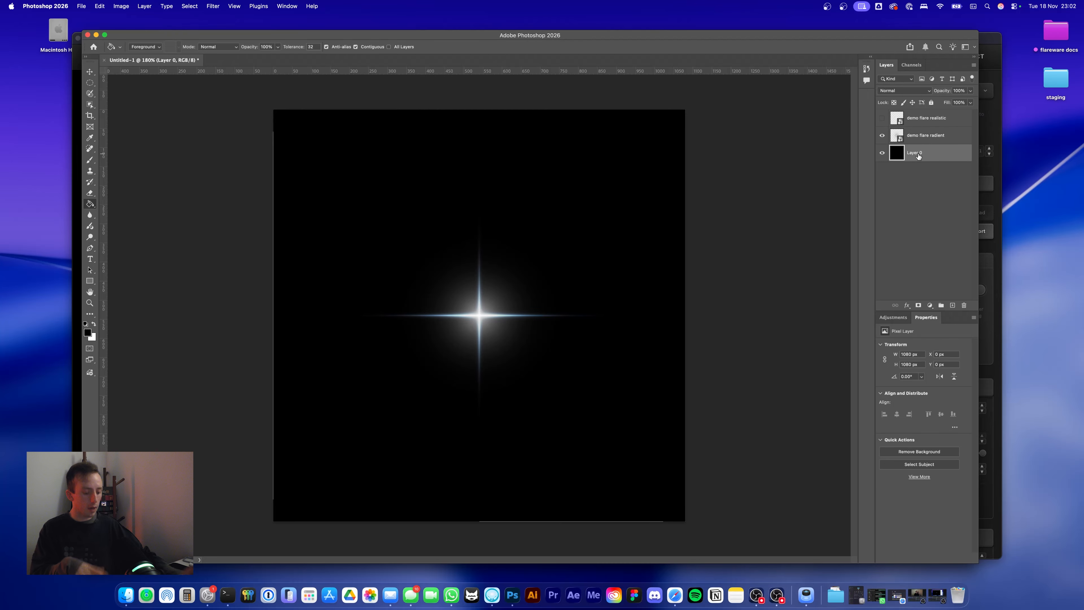
{"action": "key", "text": "super+i"}
Set the demo flare radiant layer's blend mode to Screen
{"action": "left_click", "coordinate": [937, 136]}
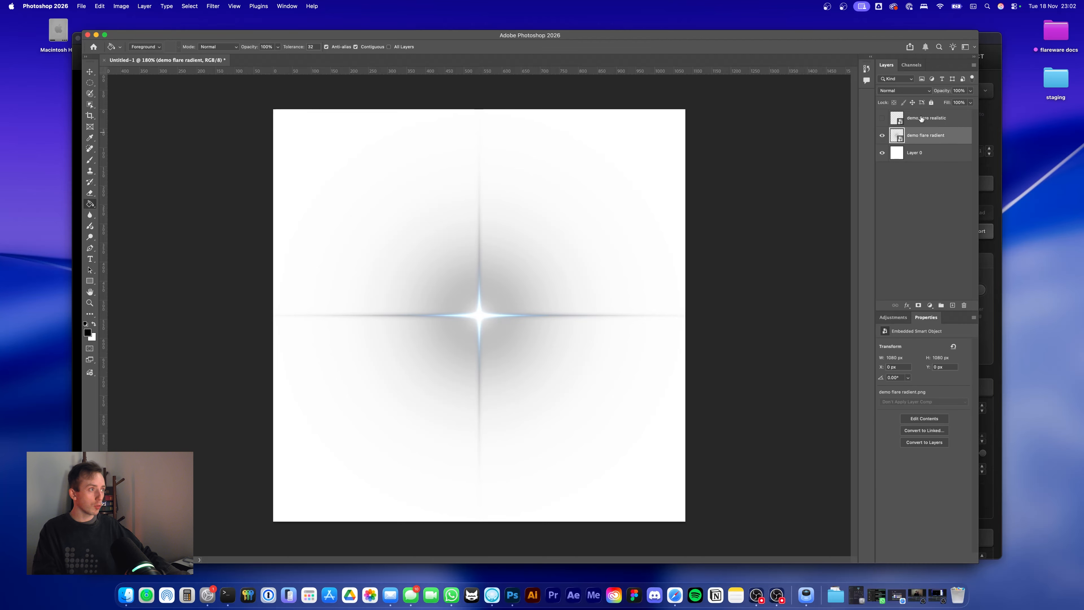
{"action": "left_click", "coordinate": [905, 90]}
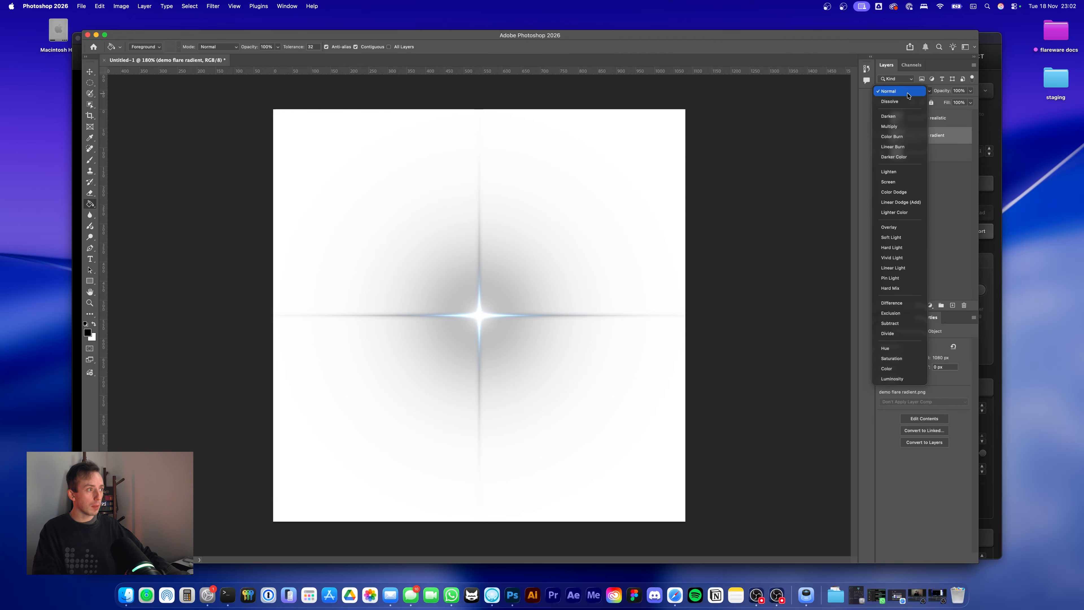
{"action": "left_click", "coordinate": [906, 183]}
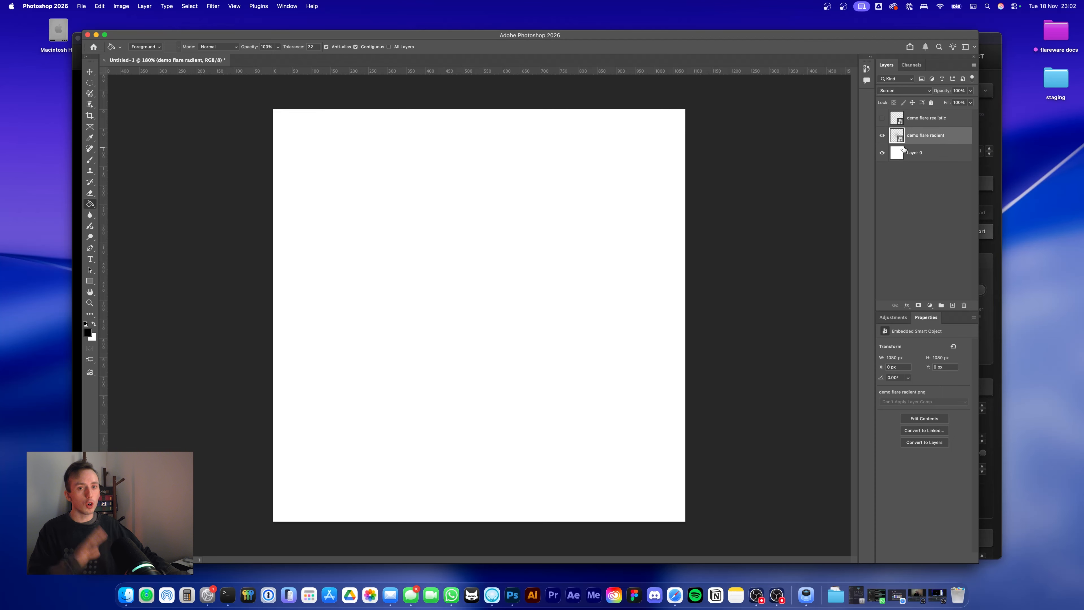
Hide the demo flare radiant layer and show the demo flare realistic layer instead
{"action": "left_click", "coordinate": [882, 135]}
{"action": "left_click", "coordinate": [918, 117]}
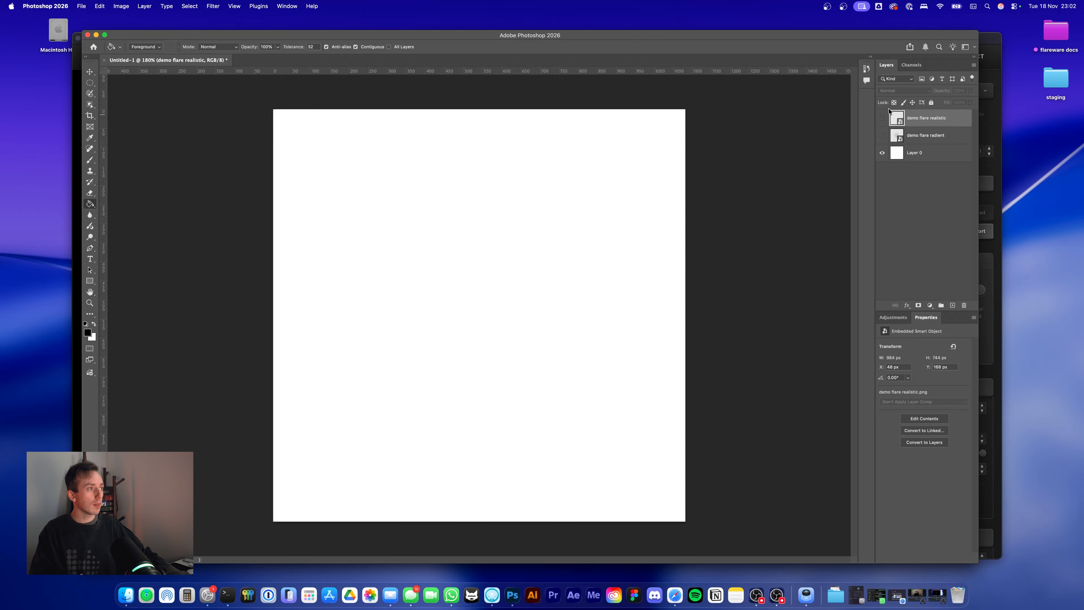
{"action": "left_click", "coordinate": [882, 118]}
Turn Layer 0 black to check the realistic flare against it, and invert the layer back to white
{"action": "left_click", "coordinate": [916, 154]}
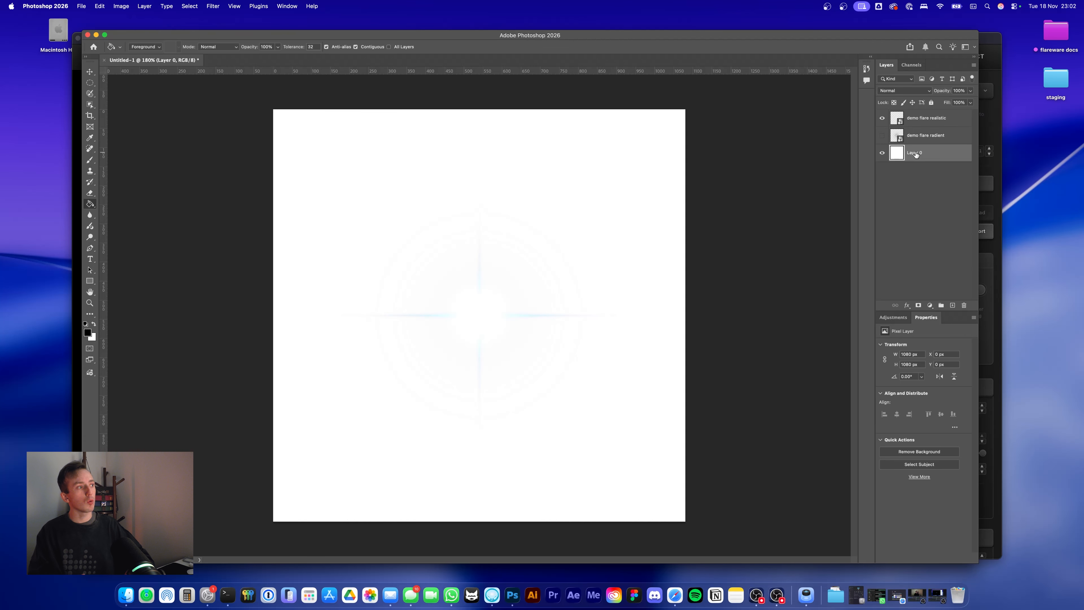
{"action": "key", "text": "alt+BackSpace"}
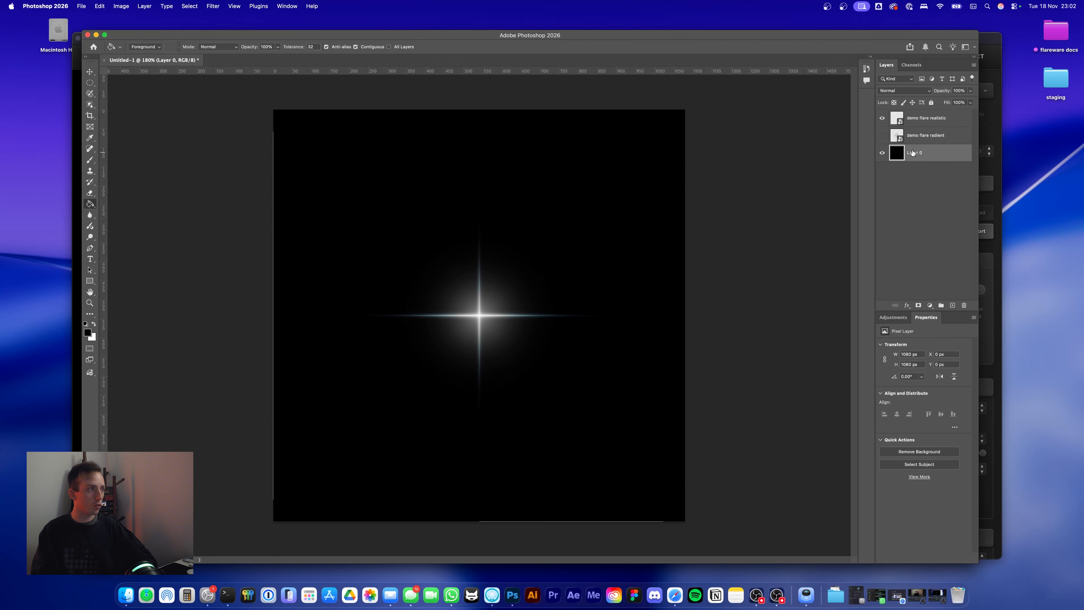
{"action": "left_click", "coordinate": [931, 117]}
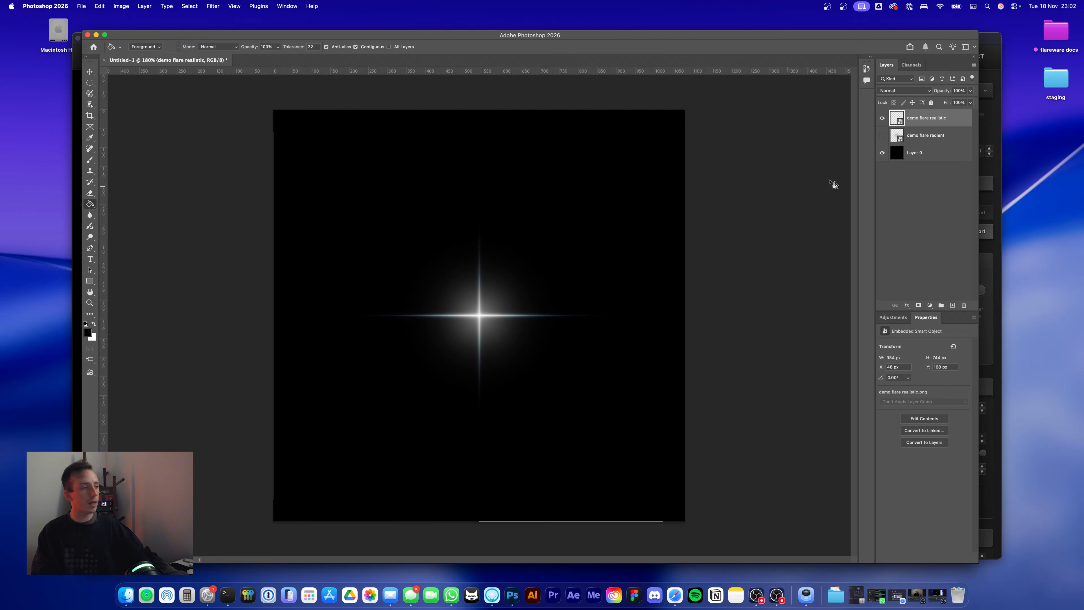
{"action": "left_click", "coordinate": [927, 161]}
{"action": "key", "text": "super+i"}
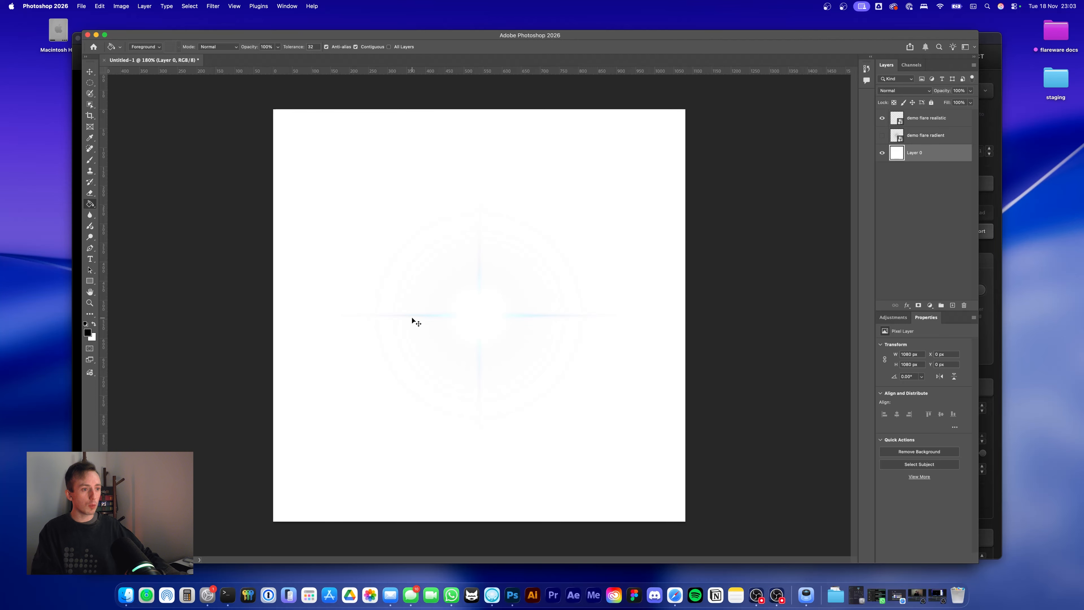
Examine the realistic flare's streaks and glow up close against the white background
{"action": "scroll", "coordinate": [413, 319], "scroll_direction": "down", "scroll_amount": 2}
{"action": "scroll", "coordinate": [413, 314], "scroll_direction": "up", "scroll_amount": 5}
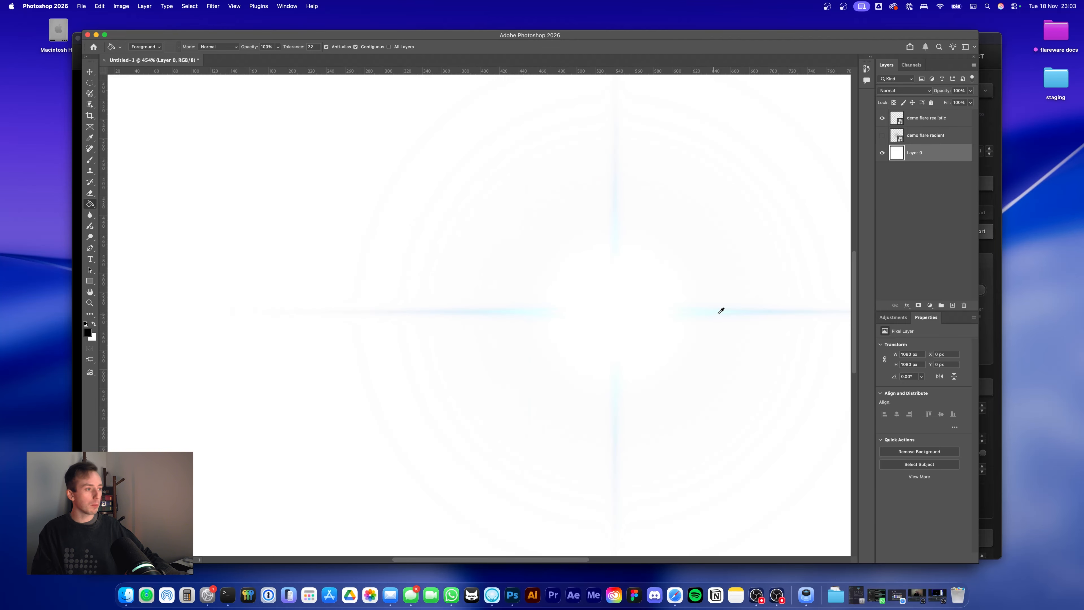
{"action": "scroll", "coordinate": [721, 310], "scroll_direction": "down", "scroll_amount": 6}
{"action": "scroll", "coordinate": [283, 274], "scroll_direction": "up", "scroll_amount": 2}
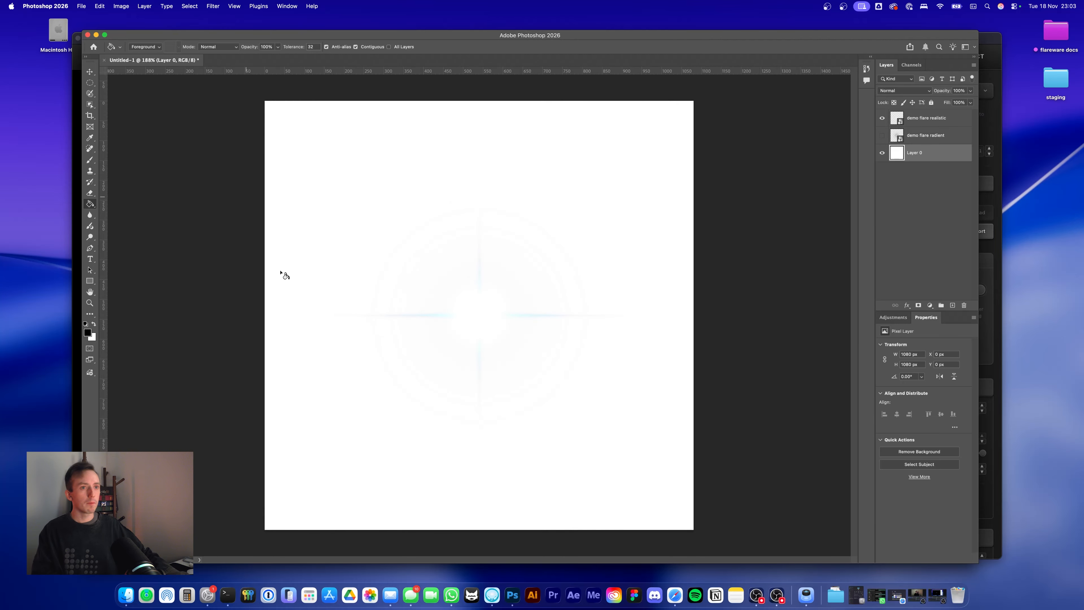
Switch to Flareware, set the render mode to Radiant and adjust the Anamorphic Star's flare scale to about 53
{"action": "left_click", "coordinate": [1000, 125]}
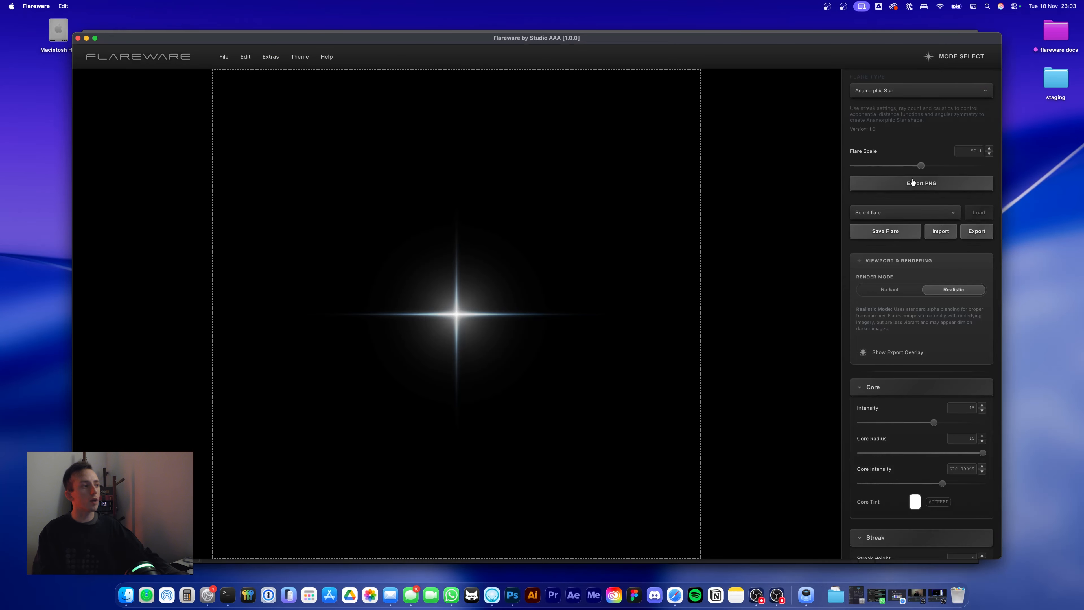
{"action": "left_click_drag", "start_coordinate": [921, 168], "coordinate": [954, 170]}
{"action": "scroll", "coordinate": [918, 417], "scroll_direction": "down", "scroll_amount": 8}
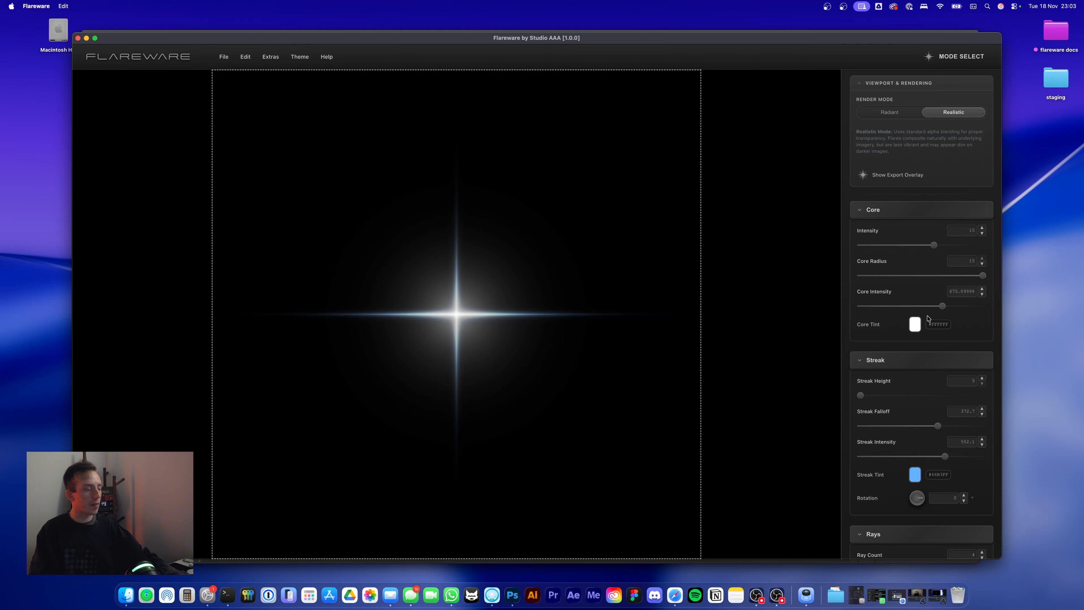
{"action": "left_click_drag", "start_coordinate": [921, 499], "coordinate": [914, 495]}
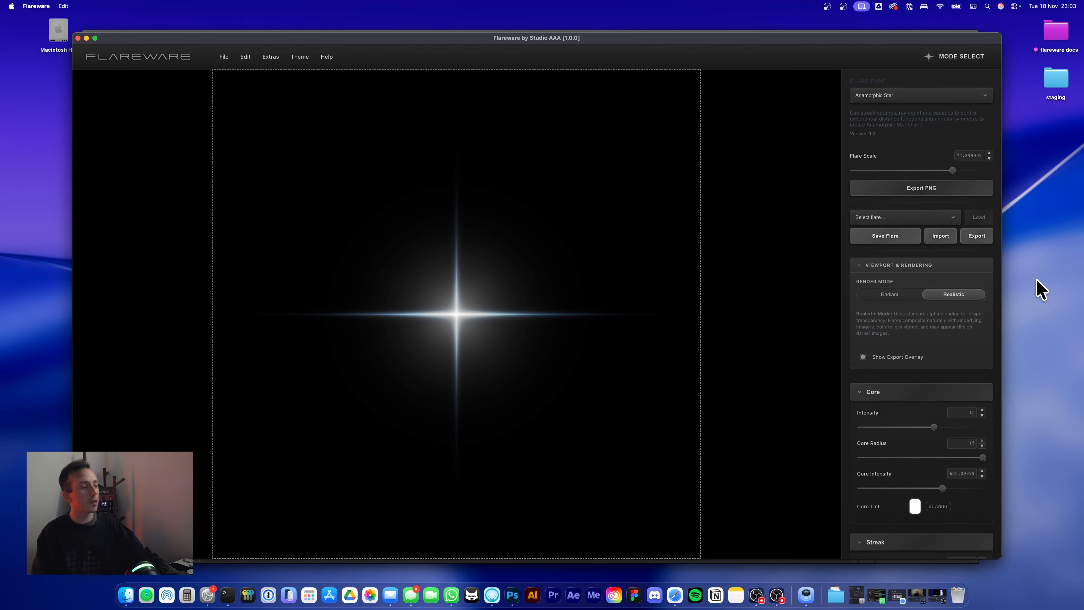
{"action": "left_click", "coordinate": [902, 295]}
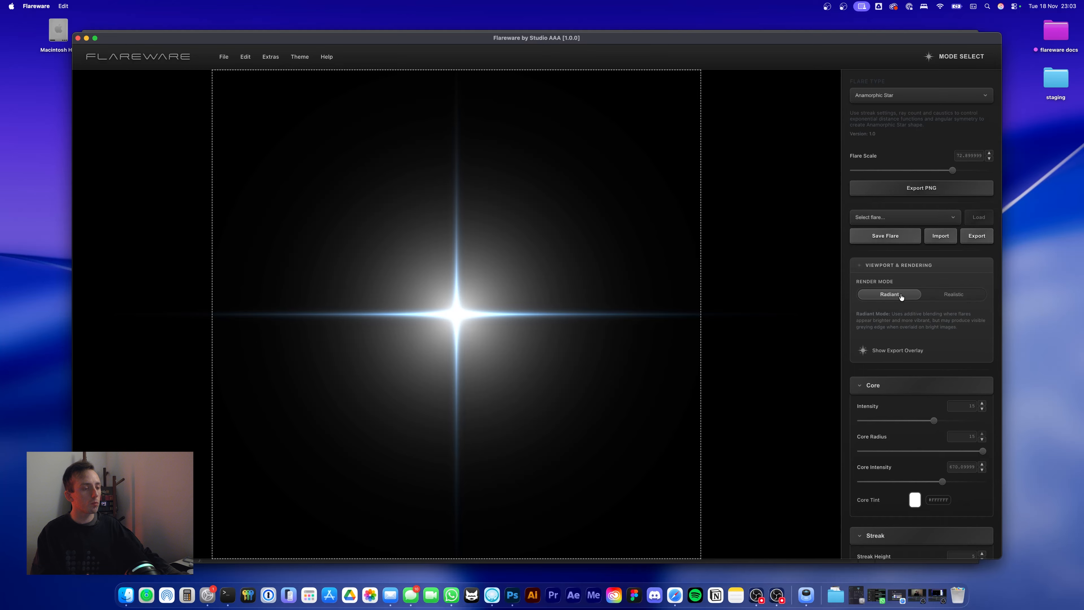
{"action": "left_click_drag", "start_coordinate": [952, 170], "coordinate": [926, 178]}
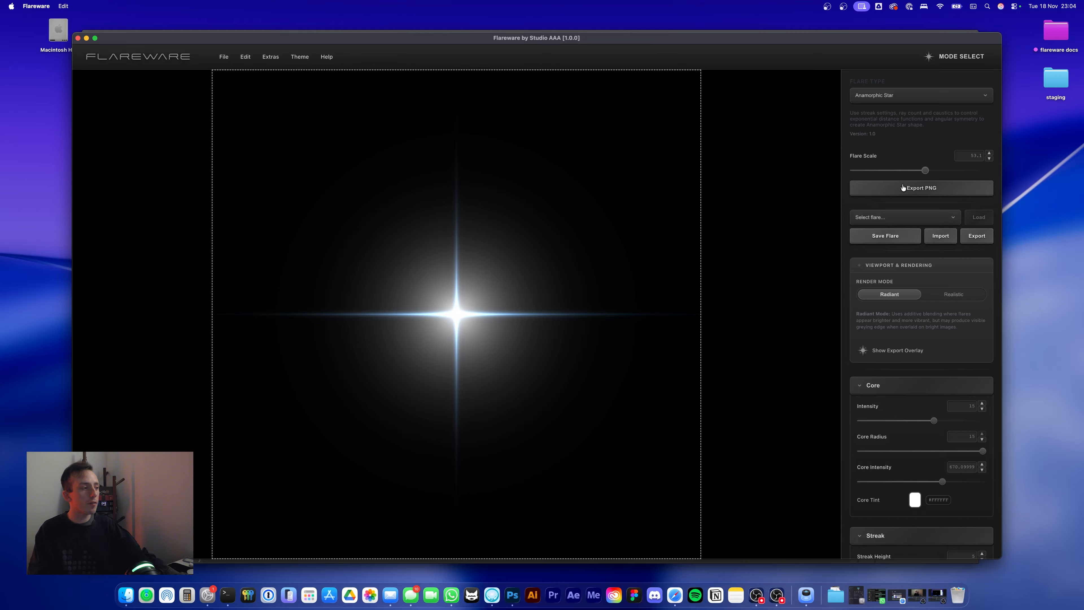
Switch to Collection mode and browse the stored flare thumbnails
{"action": "left_click", "coordinate": [958, 59]}
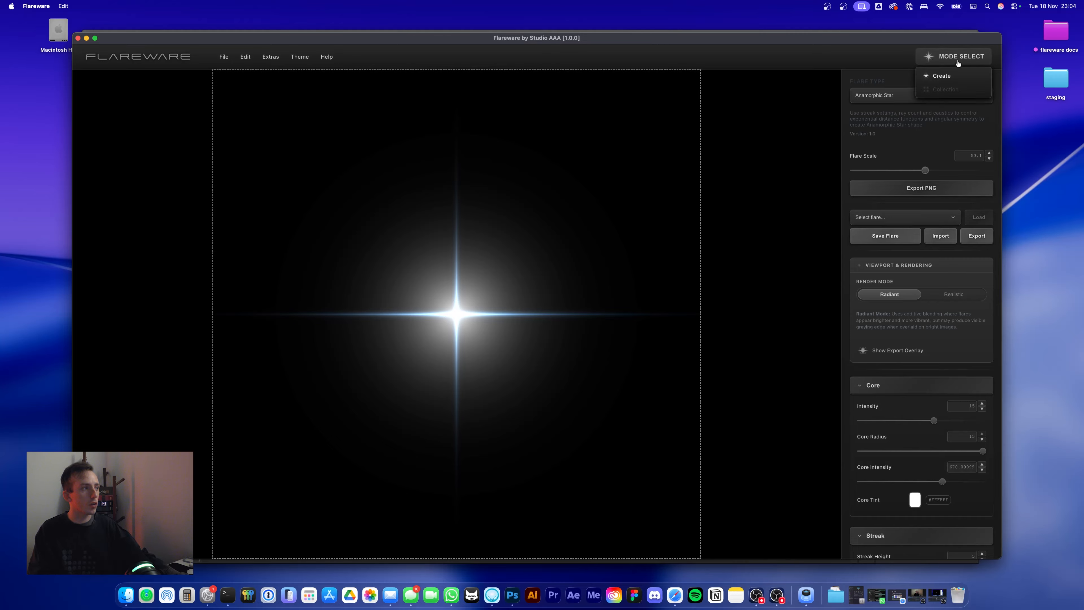
{"action": "left_click", "coordinate": [939, 94]}
{"action": "left_click", "coordinate": [961, 57]}
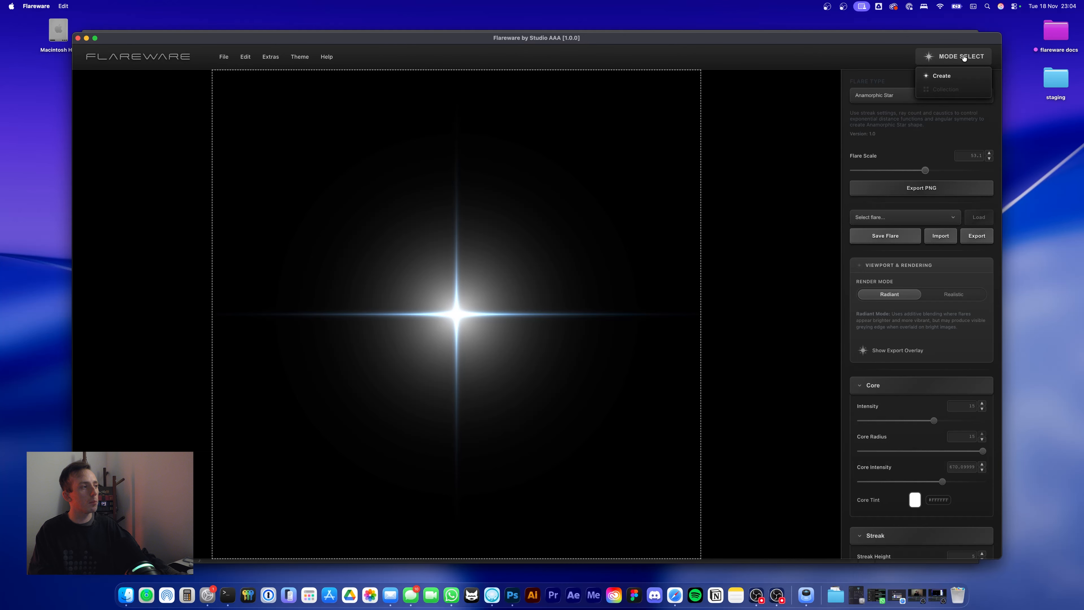
{"action": "left_click", "coordinate": [950, 90]}
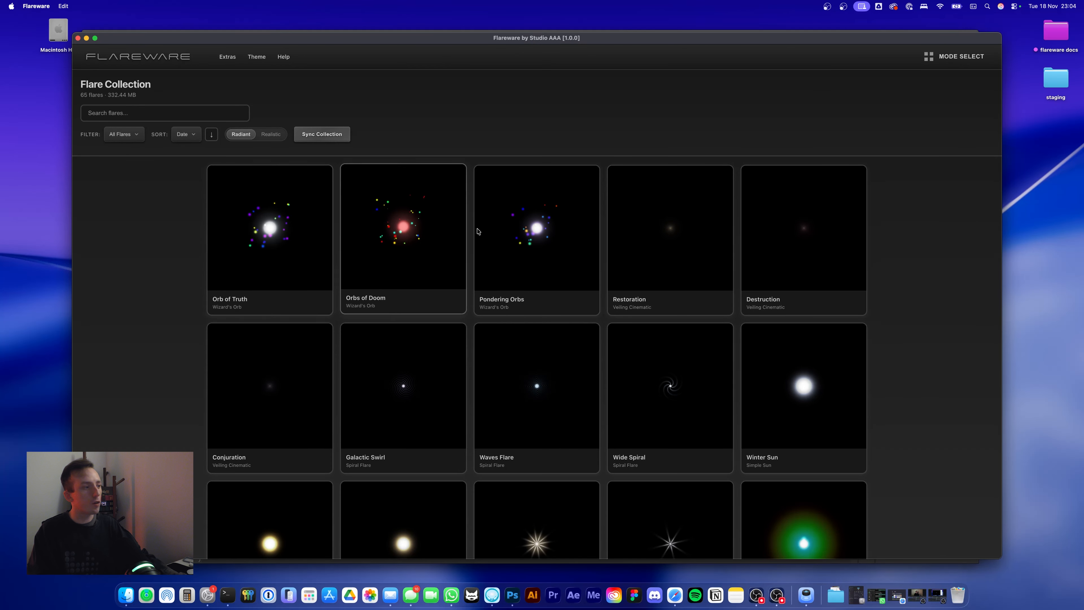
{"action": "scroll", "coordinate": [654, 401], "scroll_direction": "down", "scroll_amount": 10}
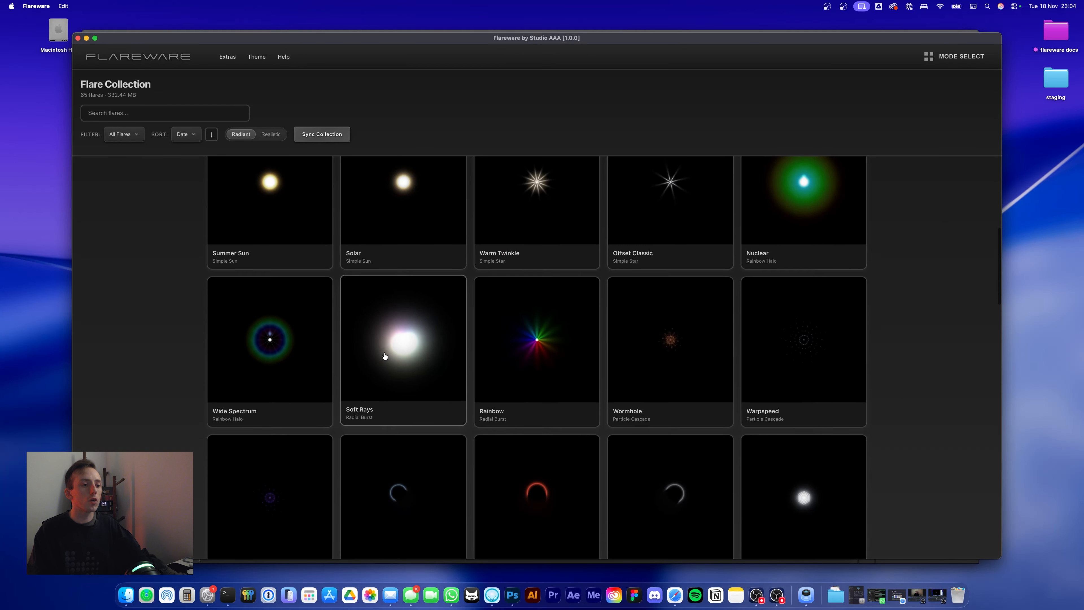
{"action": "scroll", "coordinate": [563, 349], "scroll_direction": "up", "scroll_amount": 10}
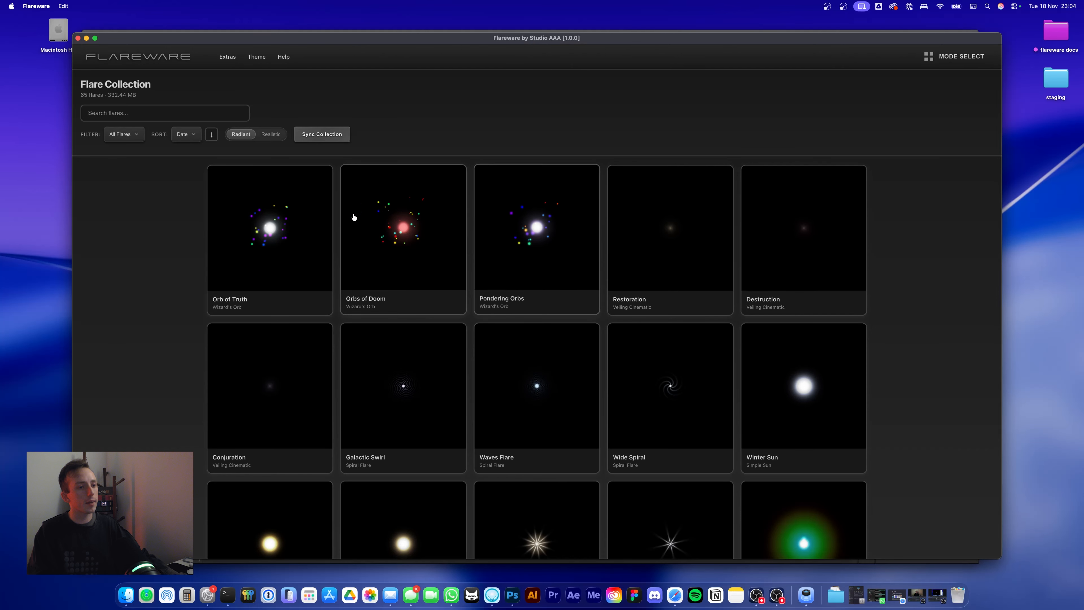
{"action": "scroll", "coordinate": [768, 342], "scroll_direction": "down", "scroll_amount": 5}
{"action": "scroll", "coordinate": [726, 376], "scroll_direction": "up", "scroll_amount": 5}
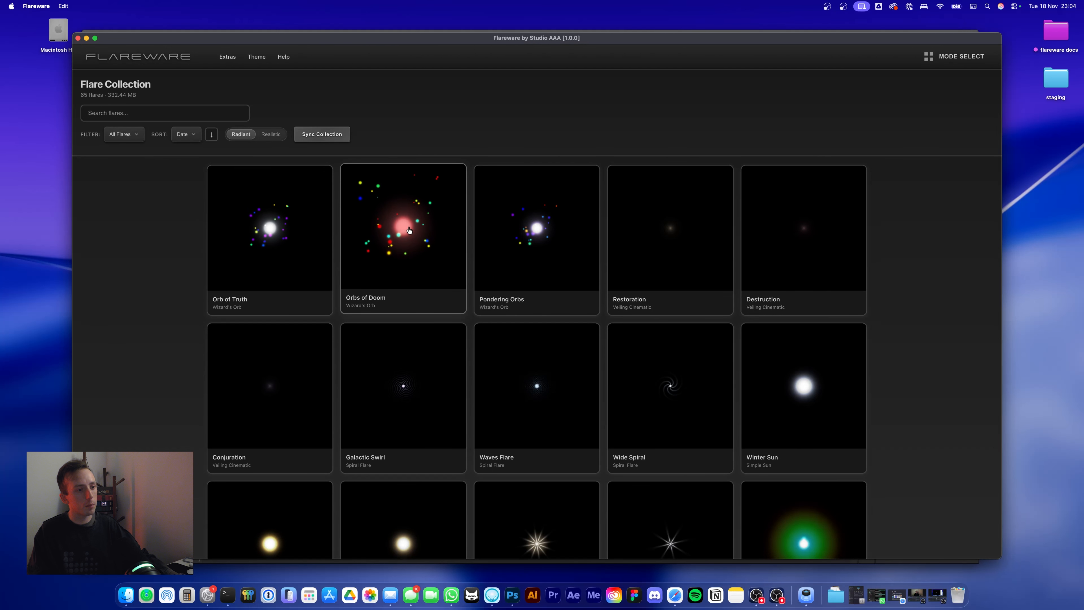
Clear the entire flare collection and confirm the deletion
{"action": "left_click", "coordinate": [287, 62]}
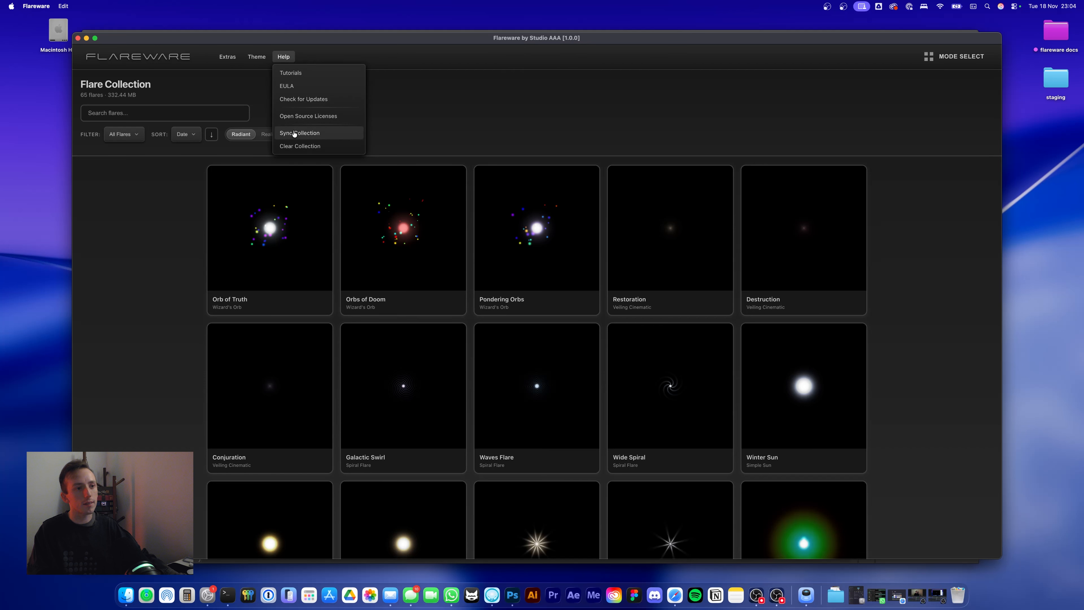
{"action": "left_click", "coordinate": [290, 147]}
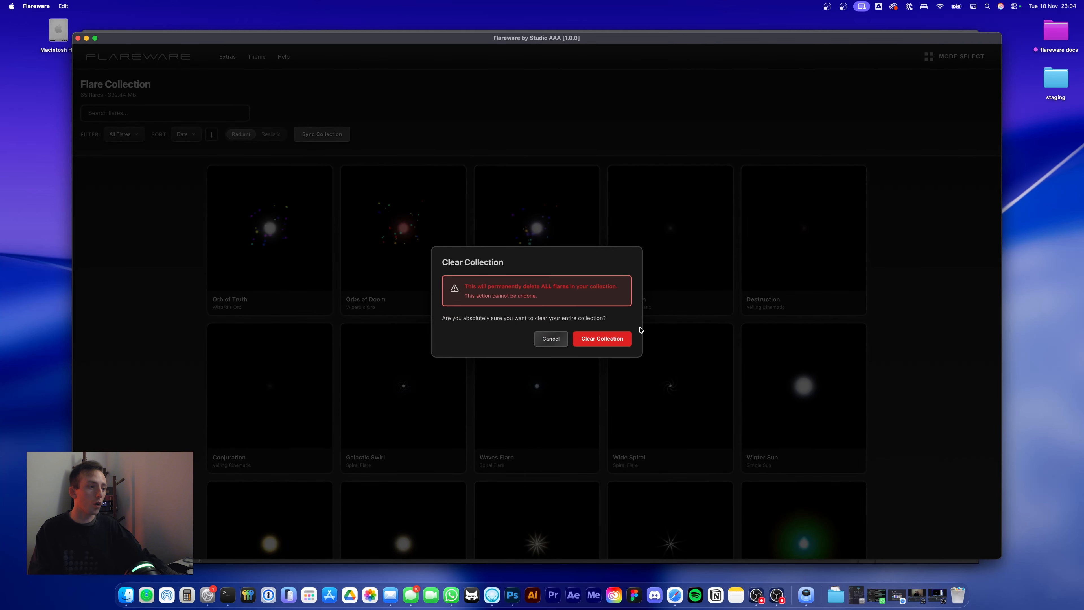
{"action": "left_click", "coordinate": [602, 338]}
In Create mode, load the Emerald preset of the Anamorphic Star flare, followed by its Crystal preset
{"action": "left_click", "coordinate": [914, 218]}
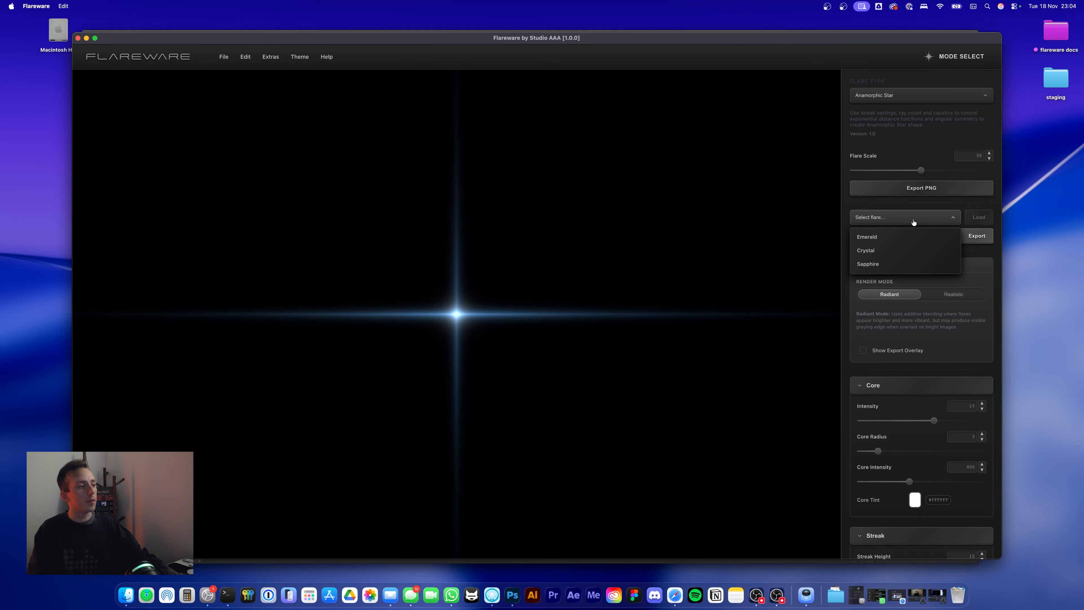
{"action": "left_click", "coordinate": [886, 239]}
{"action": "left_click", "coordinate": [978, 217]}
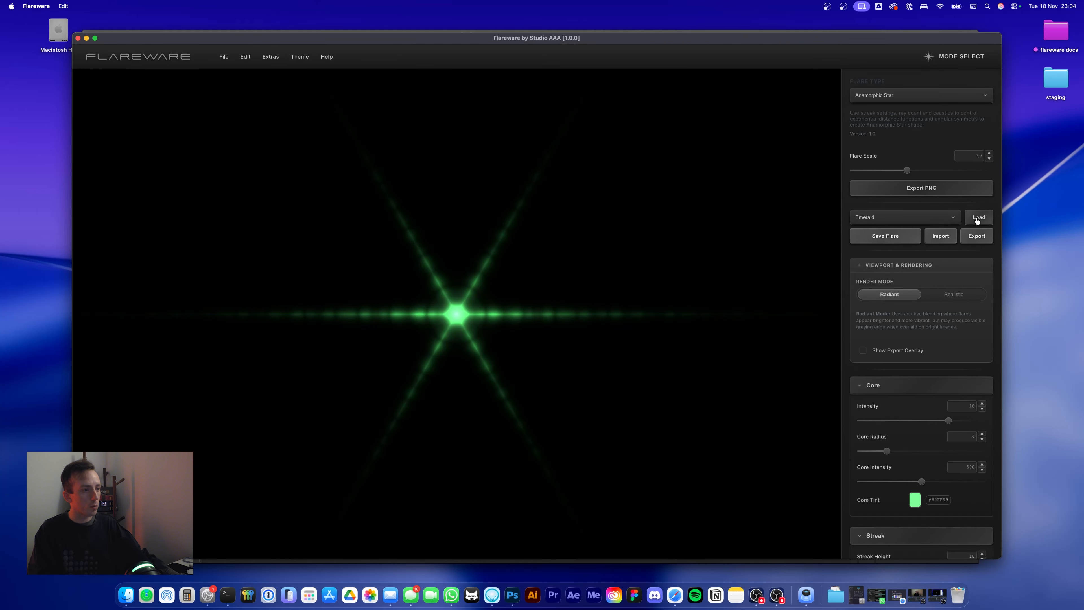
{"action": "left_click", "coordinate": [902, 214]}
{"action": "left_click", "coordinate": [901, 251]}
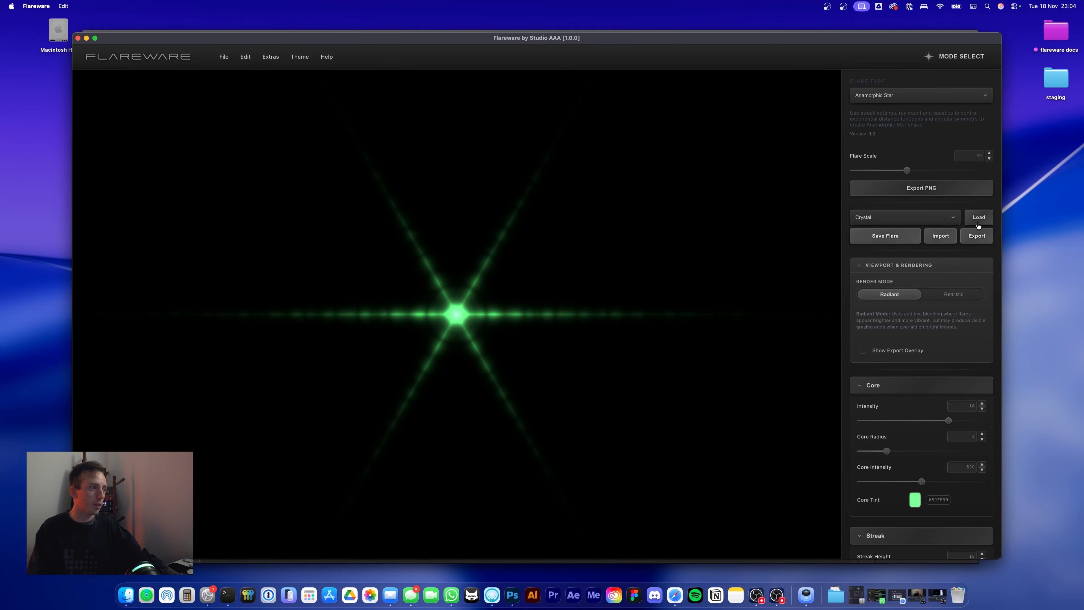
{"action": "left_click", "coordinate": [979, 217]}
Change the flare type to Diamond Prism and load its Platinum preset, followed by its Ruby preset
{"action": "left_click", "coordinate": [901, 102]}
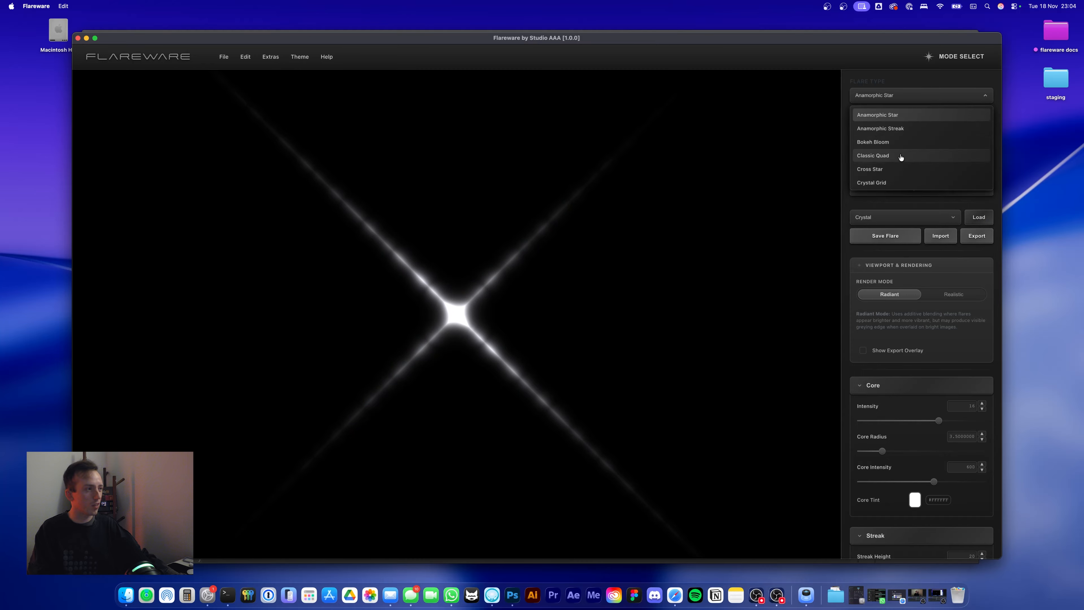
{"action": "scroll", "coordinate": [900, 159], "scroll_direction": "down", "scroll_amount": 3}
{"action": "left_click", "coordinate": [900, 160]}
{"action": "left_click", "coordinate": [905, 211]}
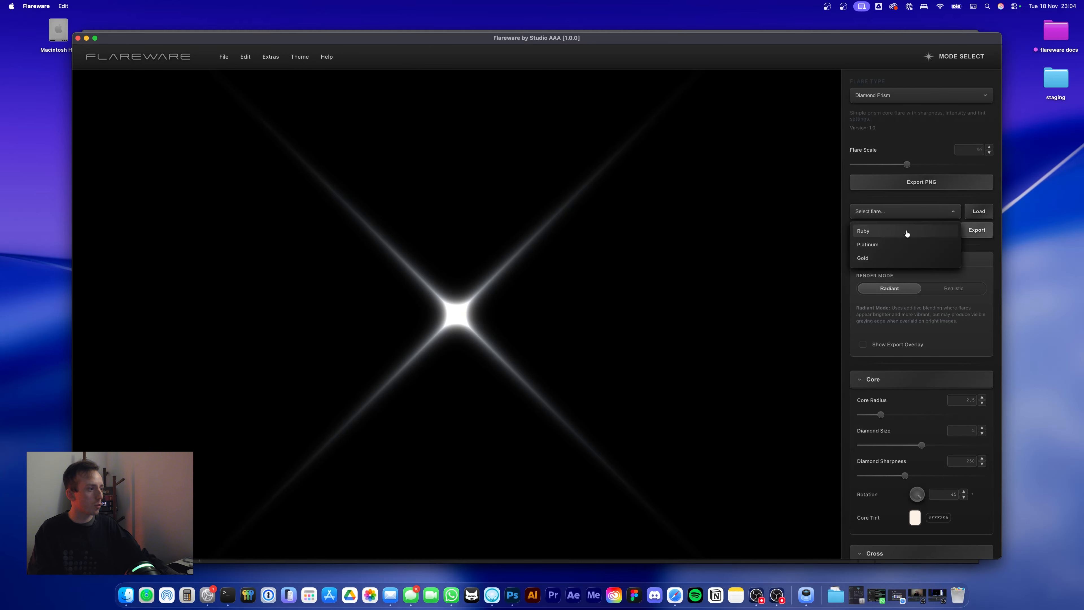
{"action": "left_click", "coordinate": [901, 254]}
{"action": "left_click", "coordinate": [980, 211]}
{"action": "left_click", "coordinate": [911, 211]}
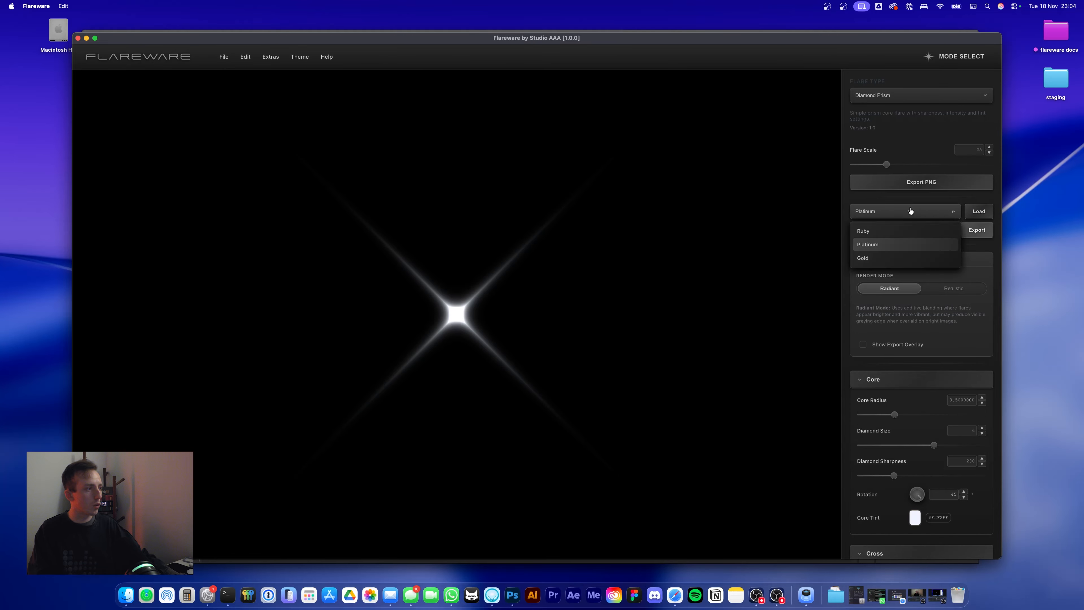
{"action": "left_click", "coordinate": [901, 228]}
{"action": "left_click", "coordinate": [984, 212]}
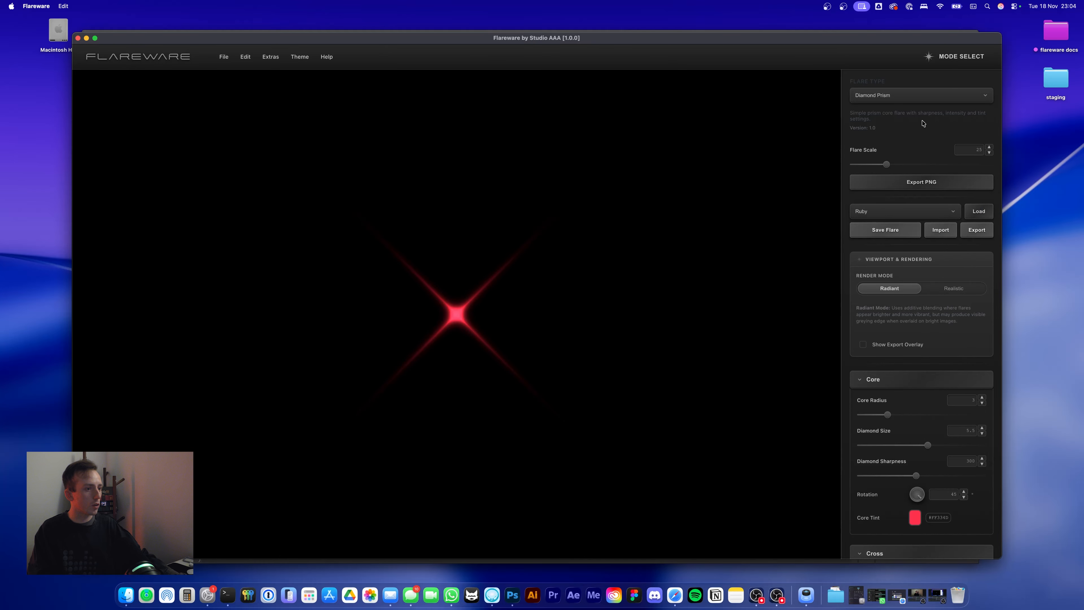
Change the flare type to Hexagonal Aperture and load its Soft Rings preset
{"action": "left_click", "coordinate": [916, 102]}
{"action": "left_click", "coordinate": [915, 166]}
{"action": "left_click", "coordinate": [914, 213]}
{"action": "left_click", "coordinate": [908, 247]}
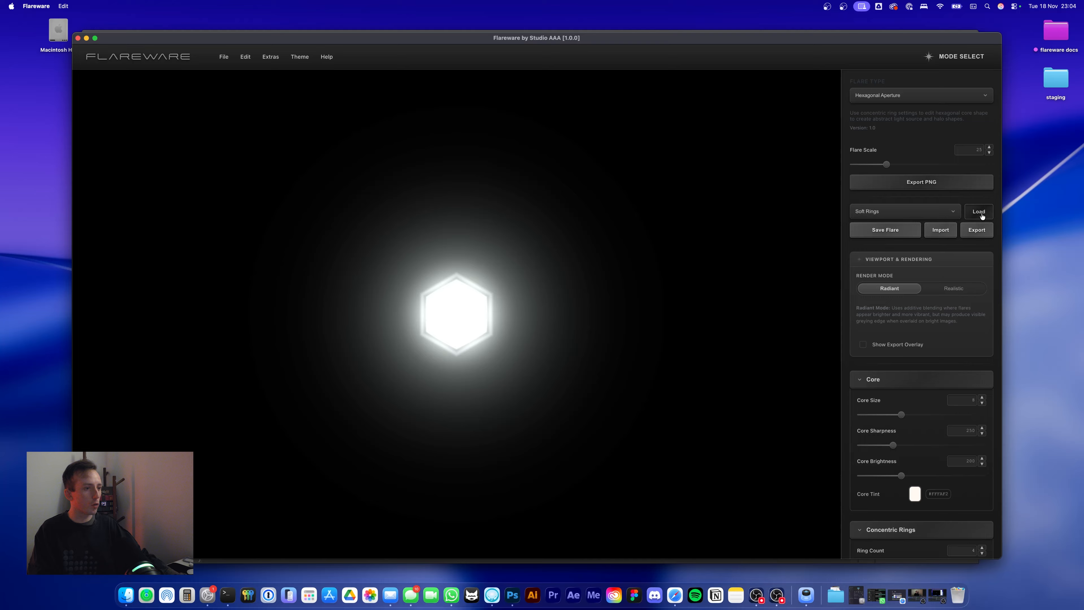
{"action": "left_click", "coordinate": [979, 211]}
{"action": "left_click", "coordinate": [916, 103]}
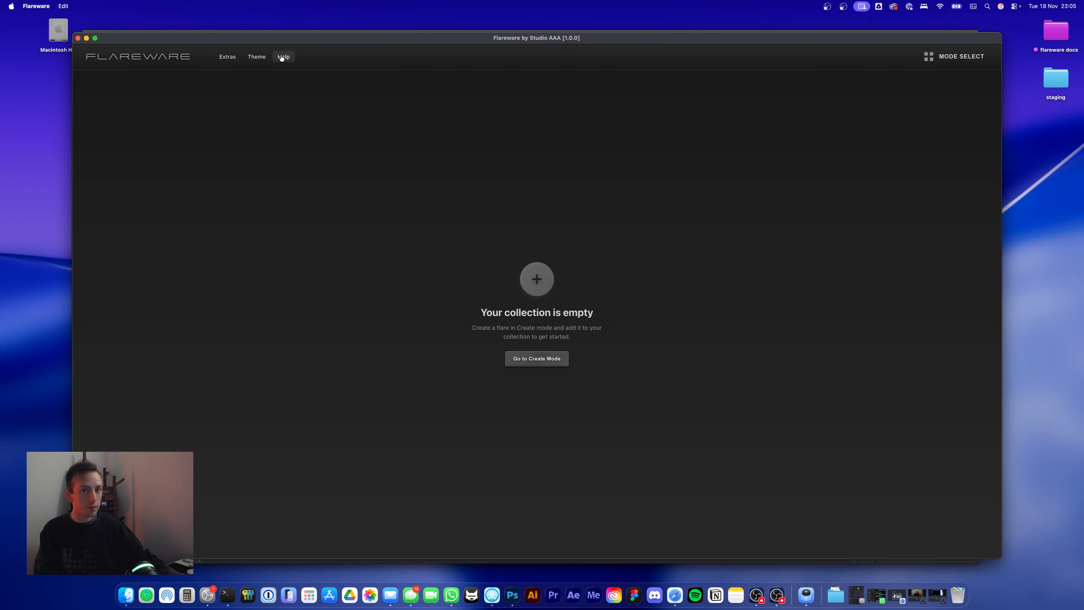
Sync the empty collection to render and import all available flare presets
{"action": "left_click", "coordinate": [281, 58]}
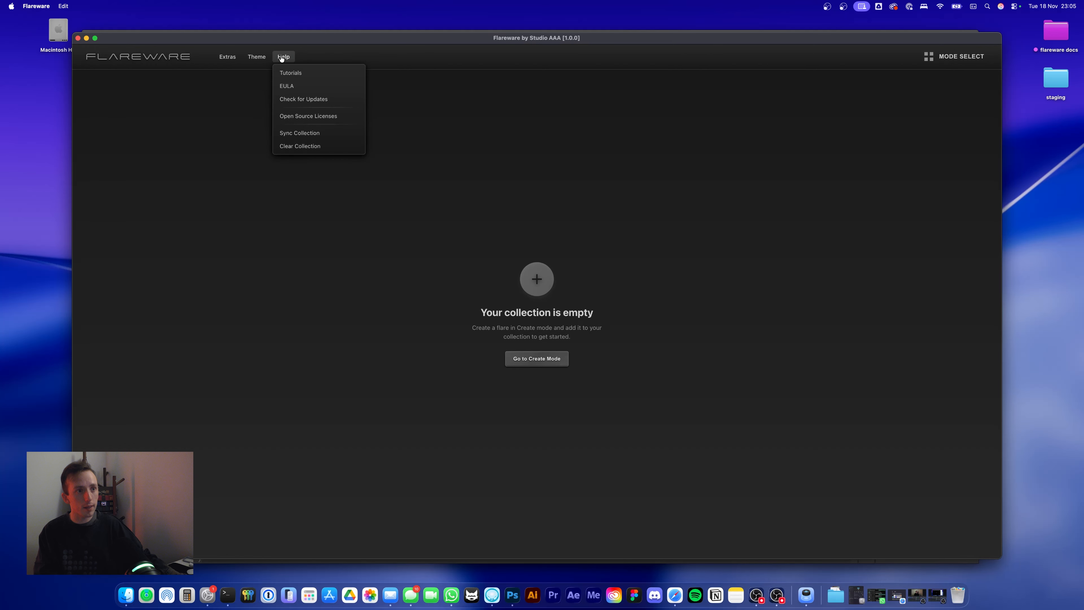
{"action": "left_click", "coordinate": [292, 133]}
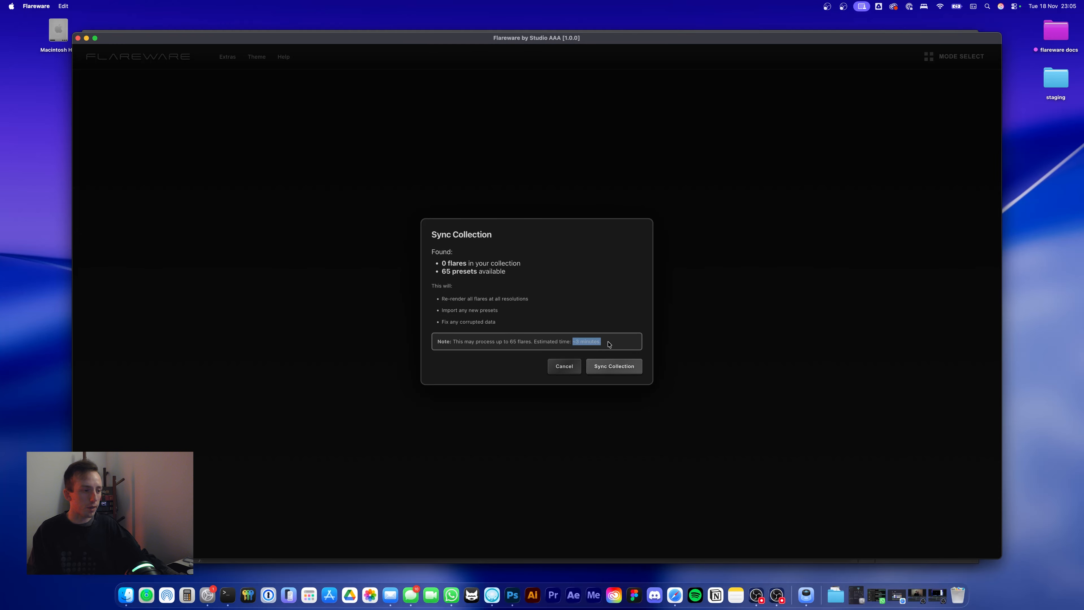
{"action": "left_click", "coordinate": [608, 370]}
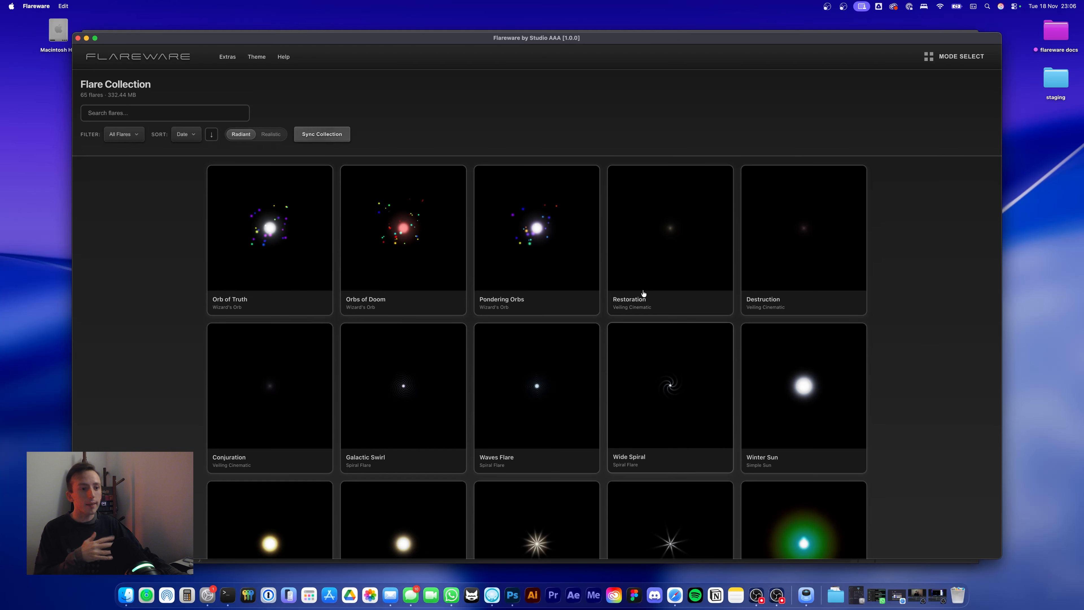
Browse the synced flare collection to review the preset thumbnails
{"action": "scroll", "coordinate": [673, 418], "scroll_direction": "down", "scroll_amount": 6}
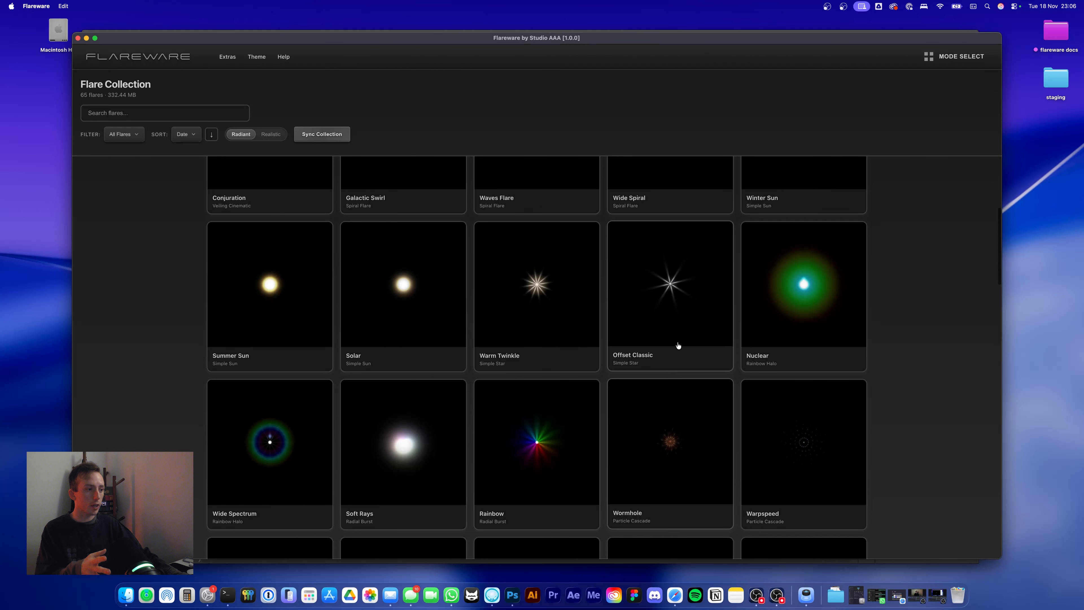
{"action": "scroll", "coordinate": [552, 430], "scroll_direction": "down", "scroll_amount": 1}
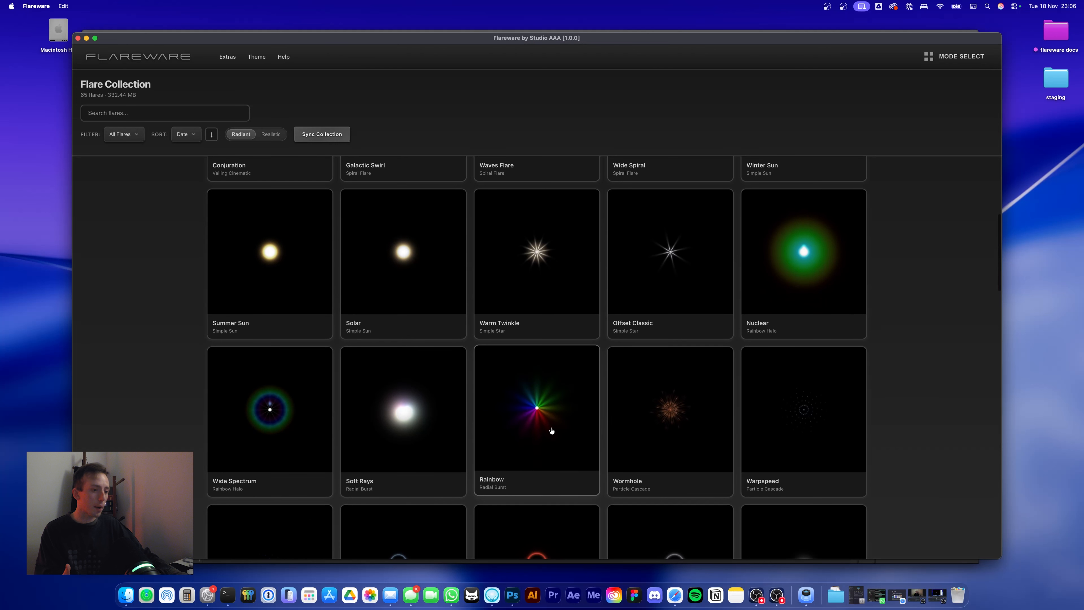
{"action": "scroll", "coordinate": [551, 431], "scroll_direction": "down", "scroll_amount": 8}
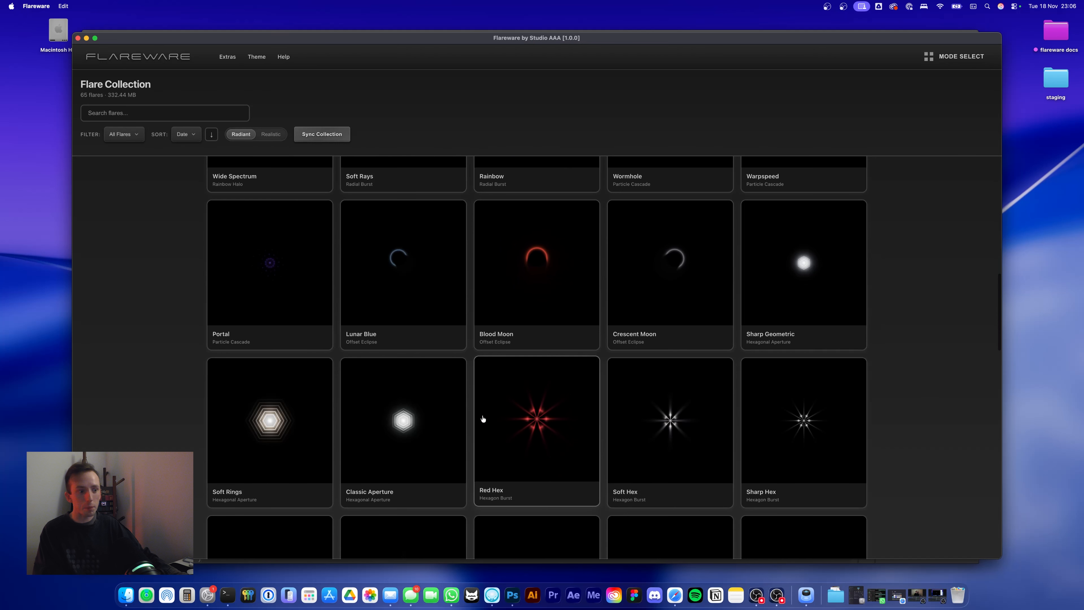
{"action": "scroll", "coordinate": [483, 419], "scroll_direction": "down", "scroll_amount": 4}
{"action": "scroll", "coordinate": [578, 458], "scroll_direction": "down", "scroll_amount": 5}
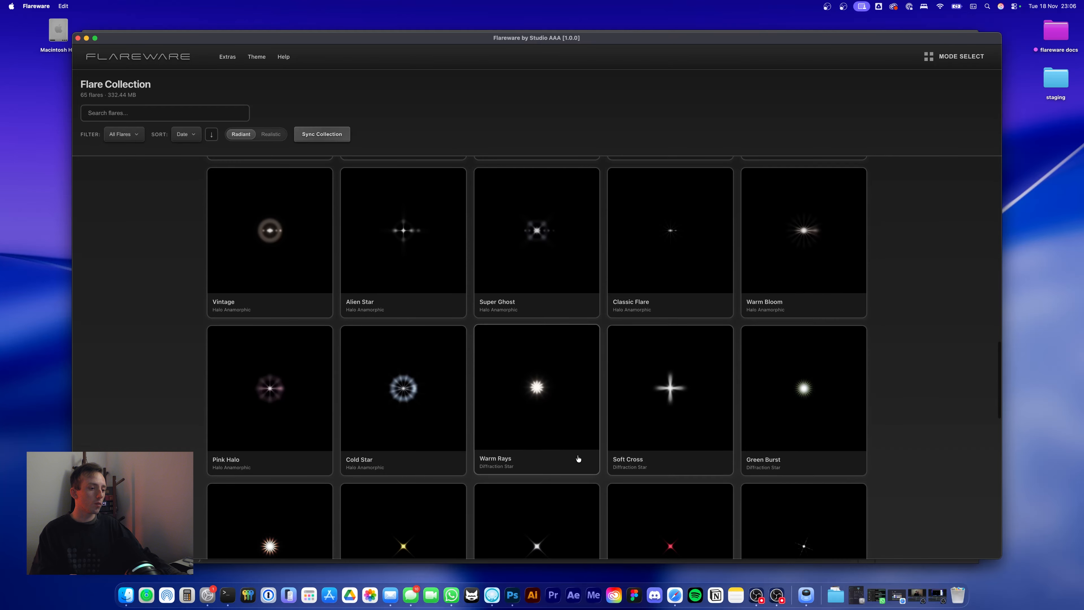
{"action": "scroll", "coordinate": [578, 458], "scroll_direction": "down", "scroll_amount": 5}
{"action": "scroll", "coordinate": [470, 354], "scroll_direction": "down", "scroll_amount": 5}
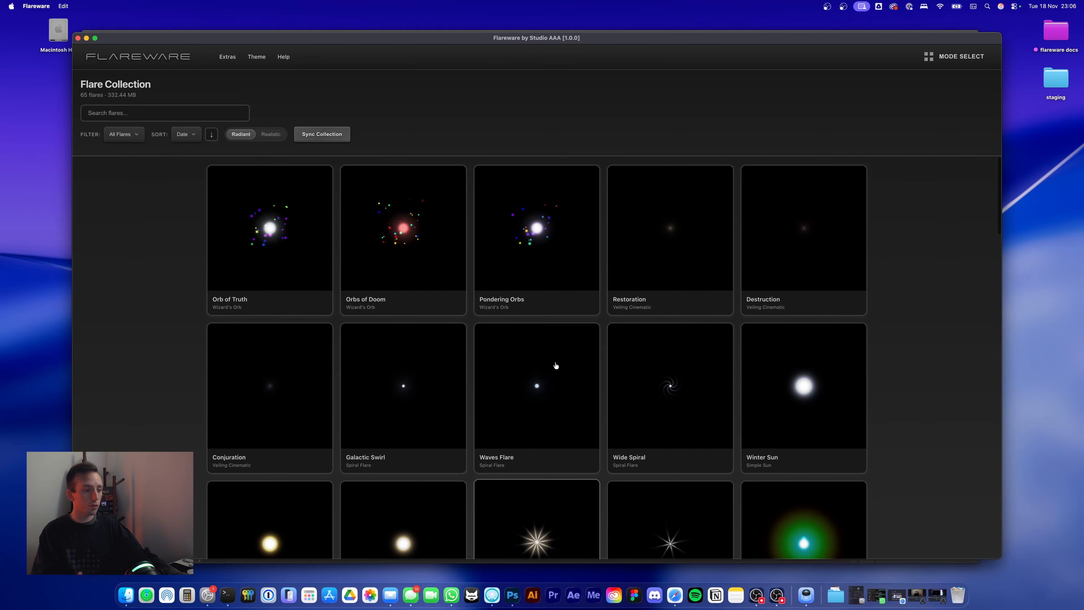
View the details and export options of the Offset Classic flare, and return to the collection
{"action": "scroll", "coordinate": [619, 408], "scroll_direction": "down", "scroll_amount": 3}
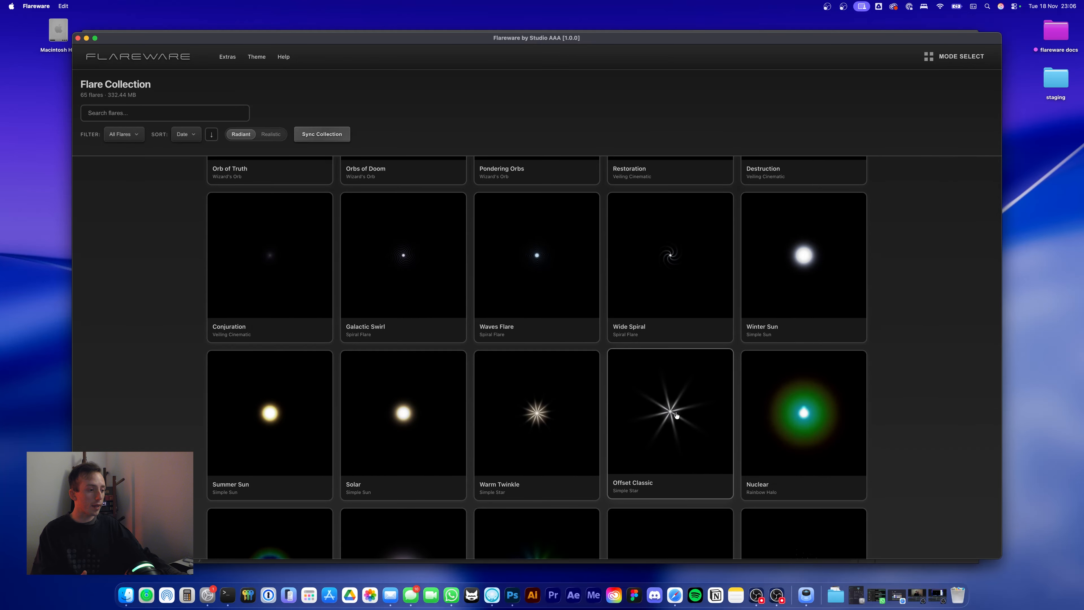
{"action": "left_click", "coordinate": [677, 414]}
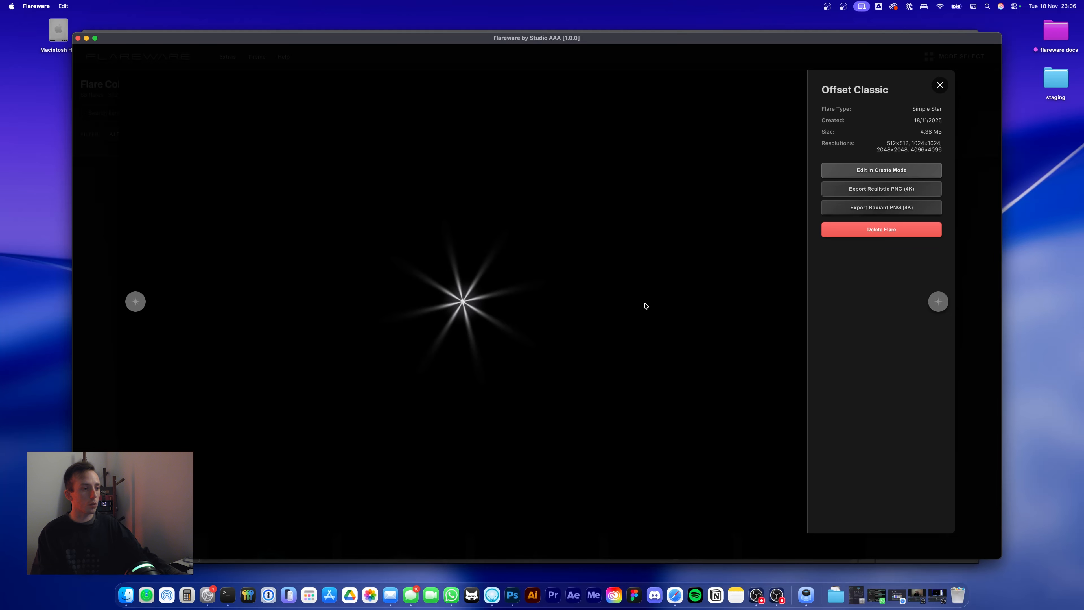
{"action": "left_click", "coordinate": [940, 85]}
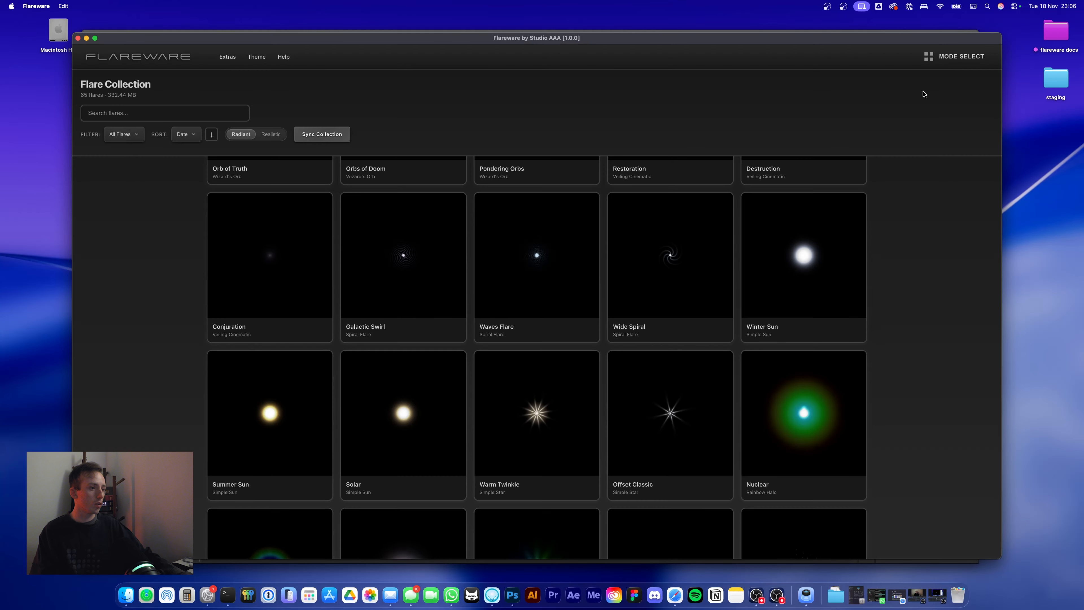
Open the Offset Classic flare from the collection for editing in Create mode, and return to the collection
{"action": "left_click", "coordinate": [671, 393]}
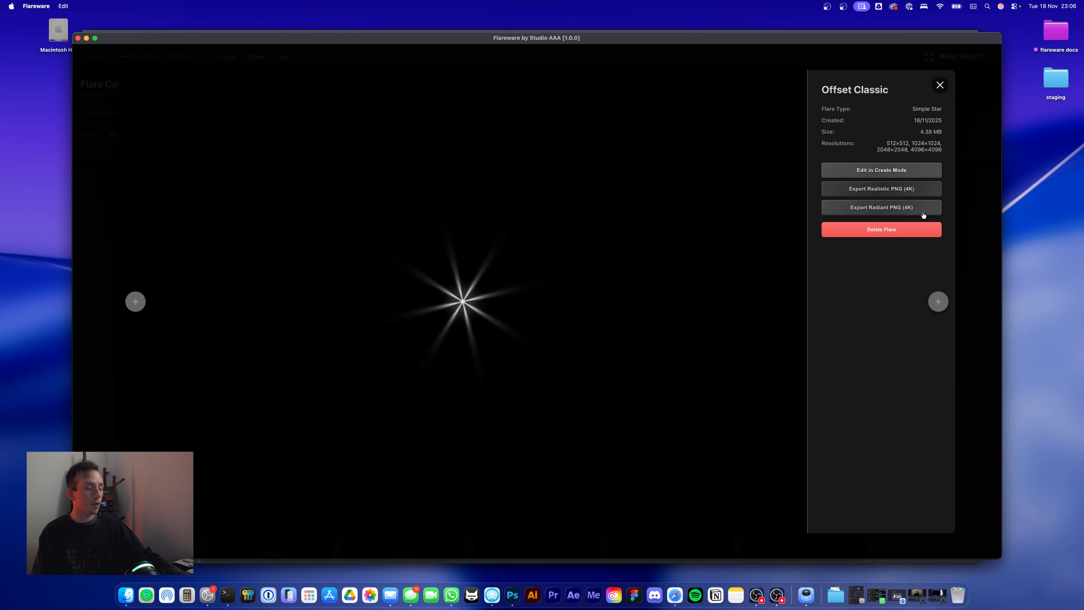
{"action": "left_click", "coordinate": [889, 170]}
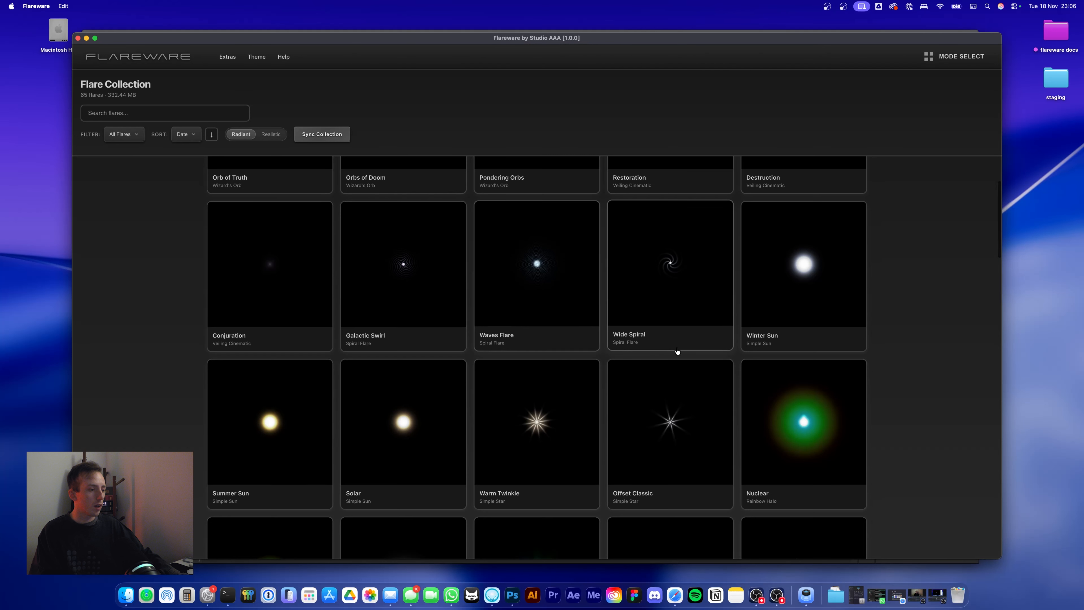
Open the Rainbow flare from the collection for editing in Create mode, and increase its core size and ray count
{"action": "scroll", "coordinate": [678, 351], "scroll_direction": "down", "scroll_amount": 6}
{"action": "left_click", "coordinate": [534, 320]}
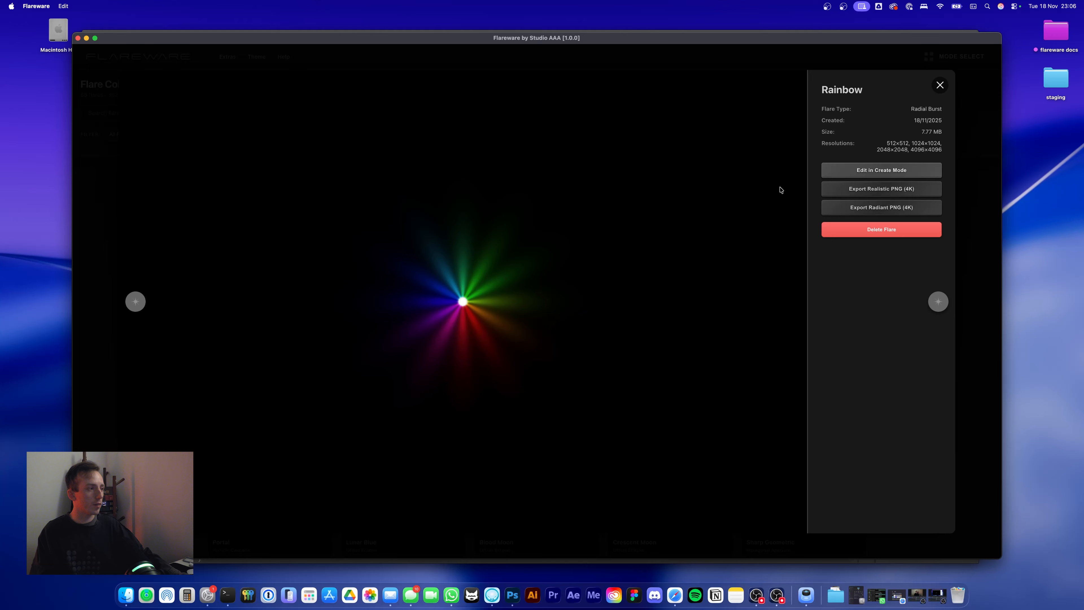
{"action": "left_click", "coordinate": [877, 172]}
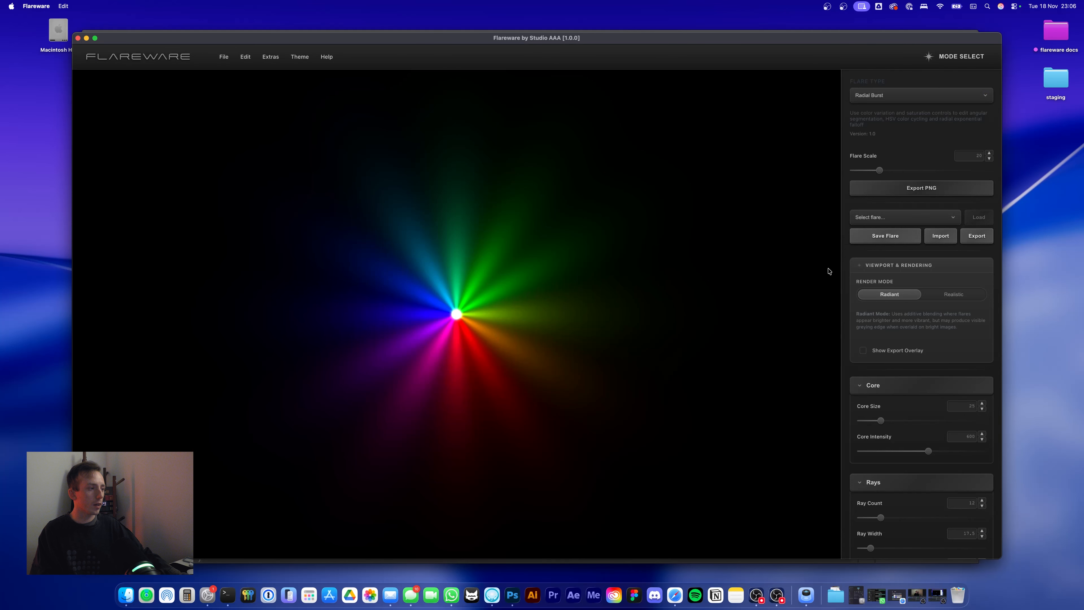
{"action": "left_click_drag", "start_coordinate": [886, 424], "coordinate": [984, 424]}
{"action": "scroll", "coordinate": [909, 440], "scroll_direction": "down", "scroll_amount": 4}
{"action": "left_click_drag", "start_coordinate": [881, 374], "coordinate": [928, 407]}
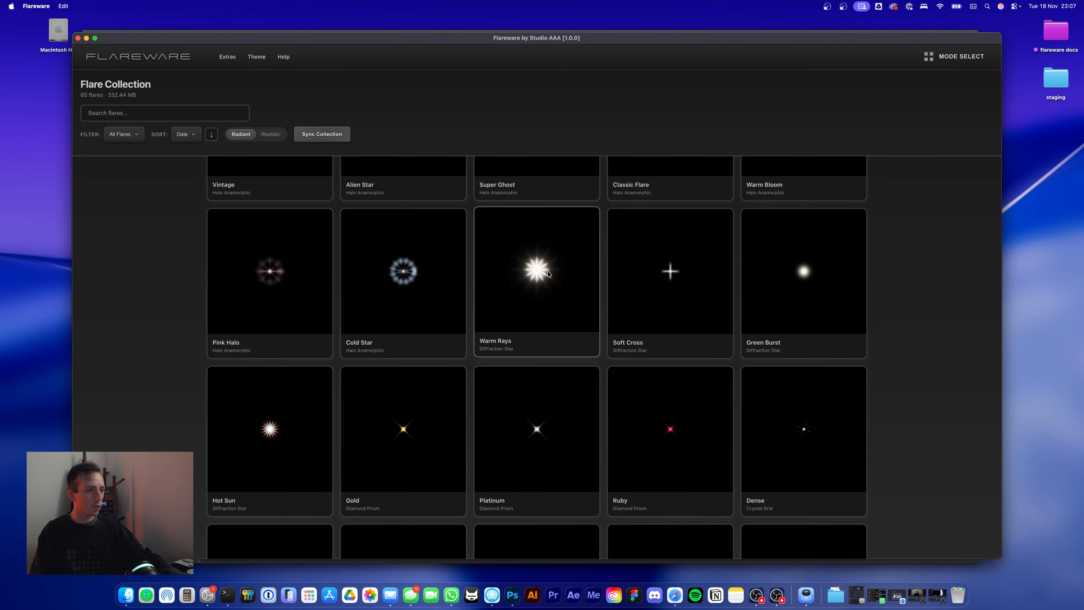
Open the Warm Rays flare from the collection for editing in Create mode, and return to the flare collection
{"action": "left_click", "coordinate": [549, 276]}
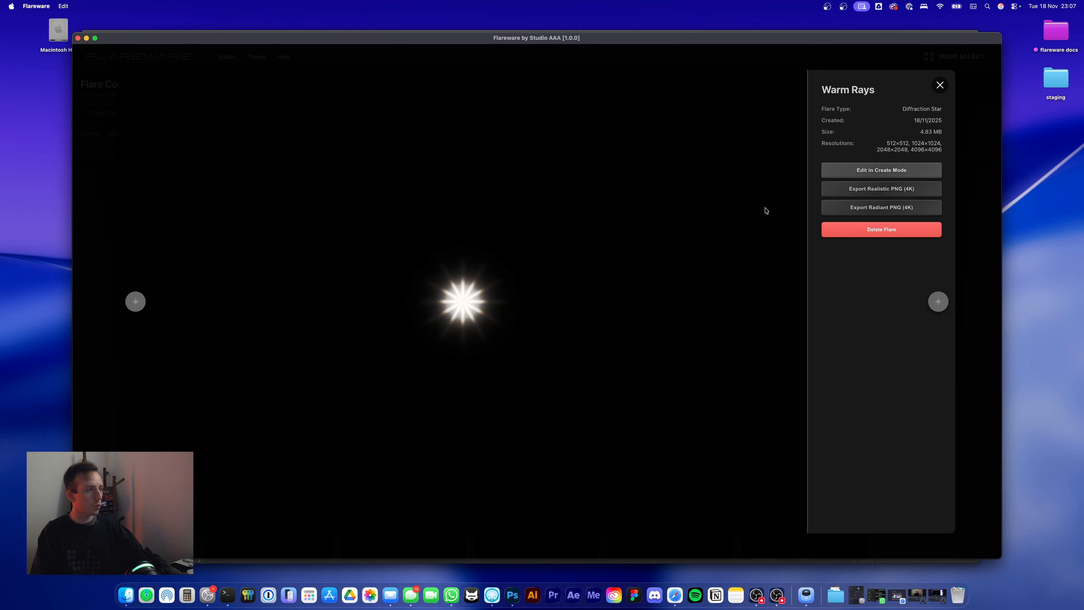
{"action": "left_click", "coordinate": [863, 171]}
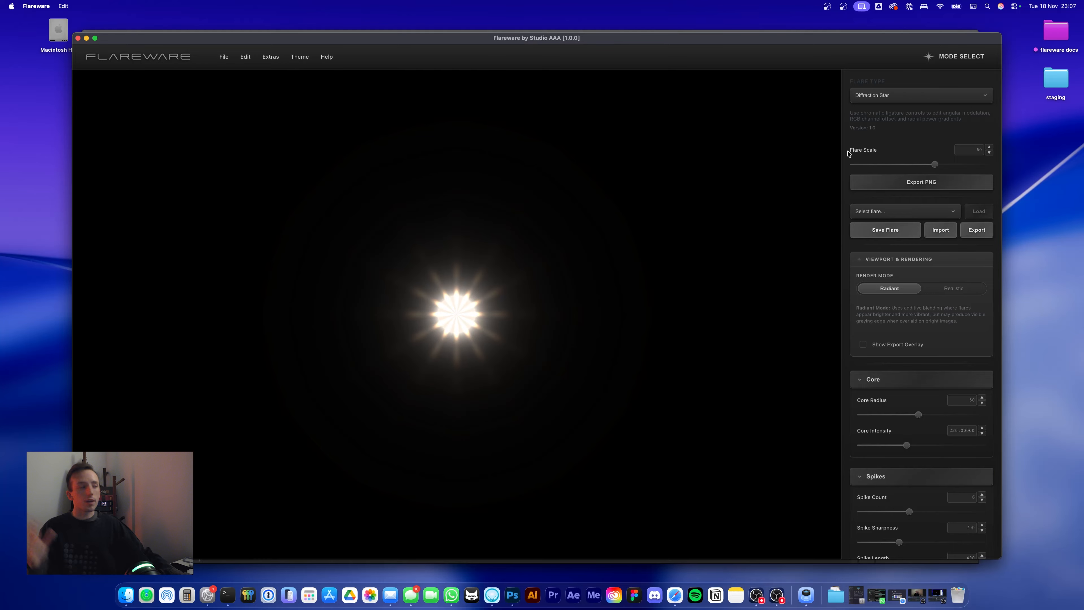
{"action": "left_click", "coordinate": [957, 56]}
{"action": "left_click", "coordinate": [949, 84]}
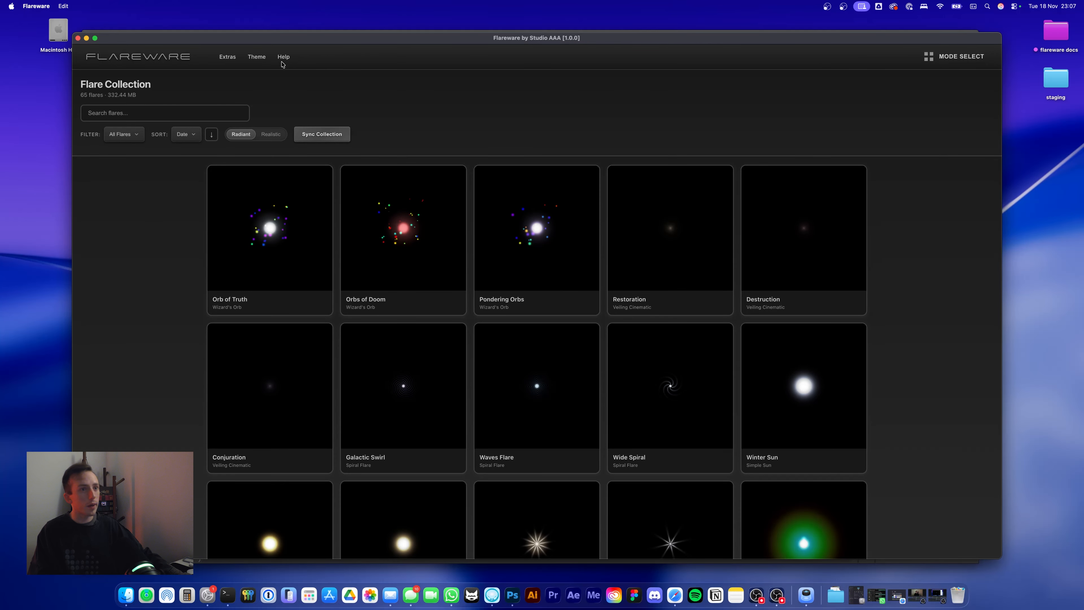
Open the Restoration flare from the collection for editing in Create mode
{"action": "left_click", "coordinate": [281, 58]}
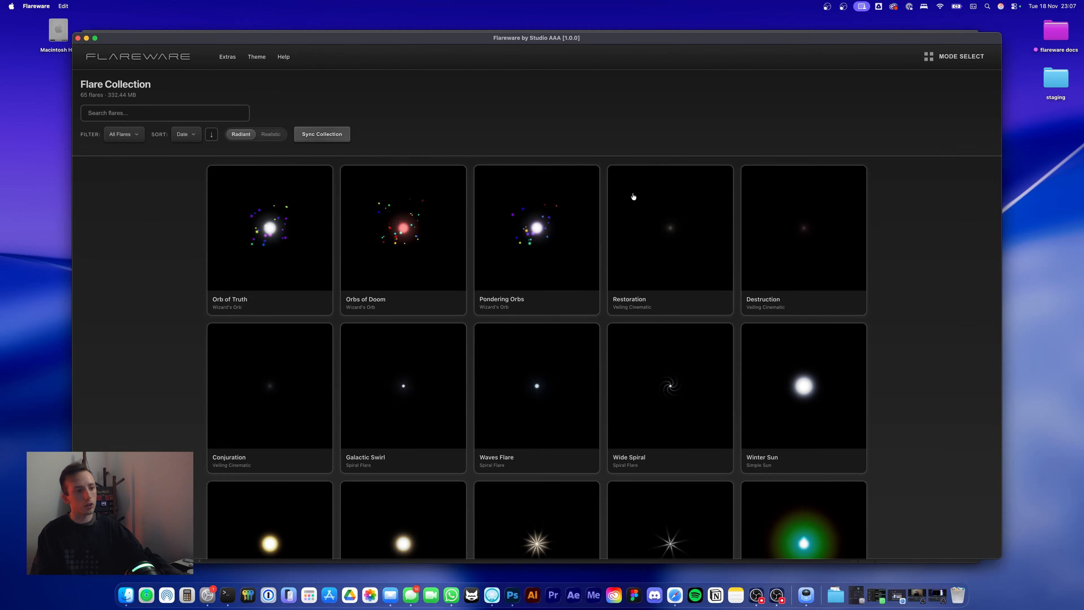
{"action": "left_click", "coordinate": [715, 240]}
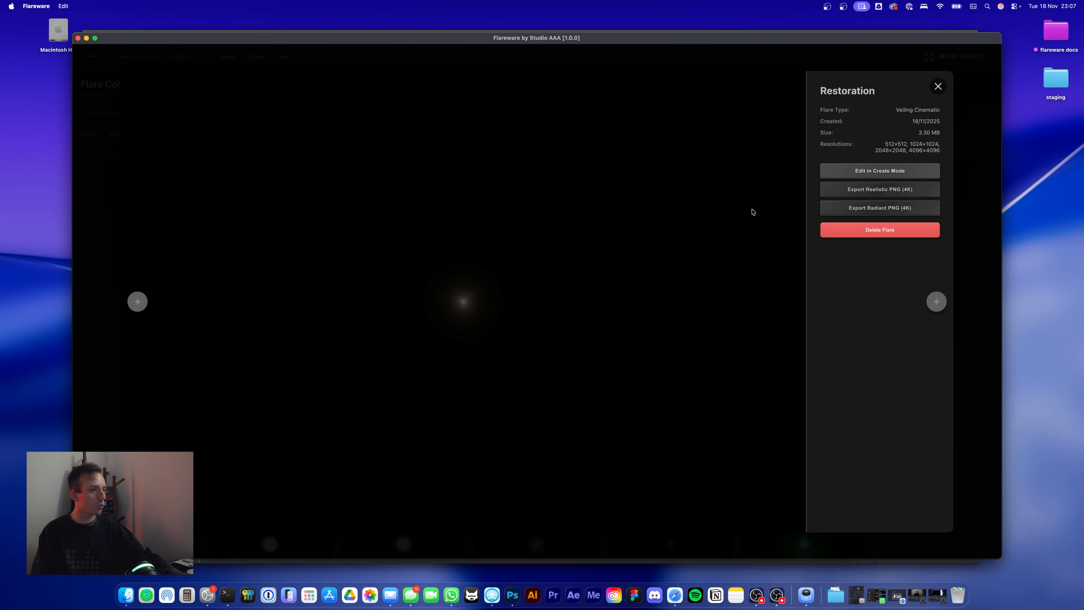
{"action": "left_click", "coordinate": [869, 170]}
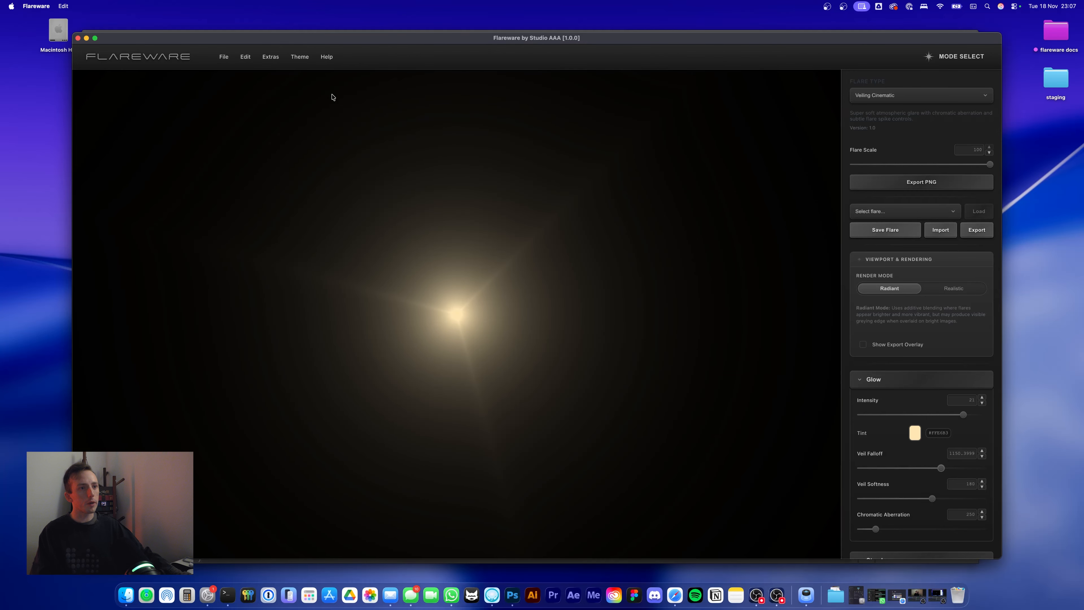
{"action": "left_click", "coordinate": [333, 58]}
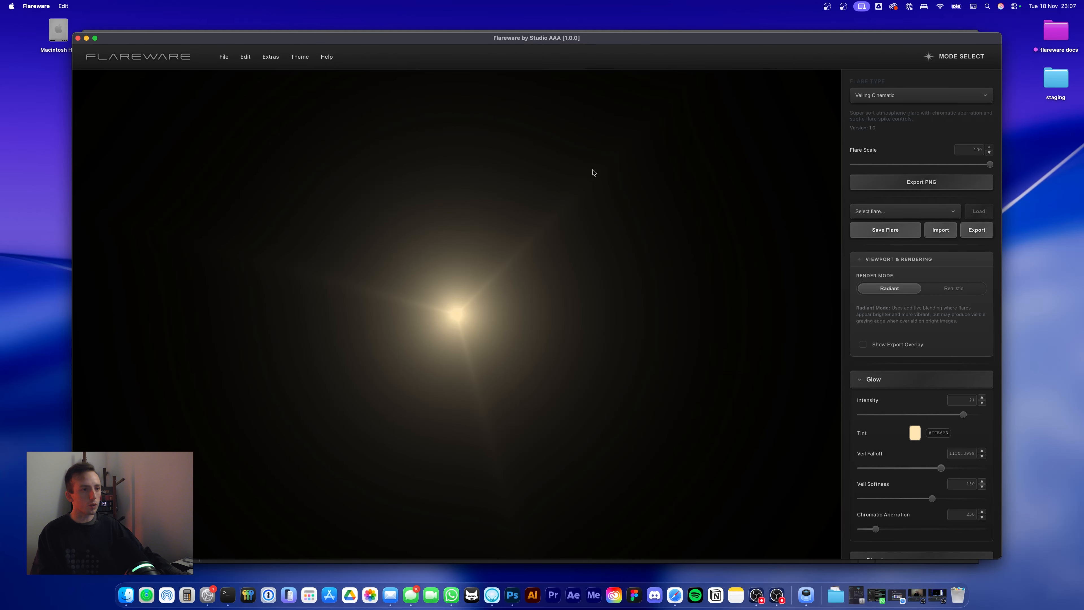
Try the Spiral Flare and Wizard's Orb flare types in the viewport
{"action": "left_click", "coordinate": [922, 99]}
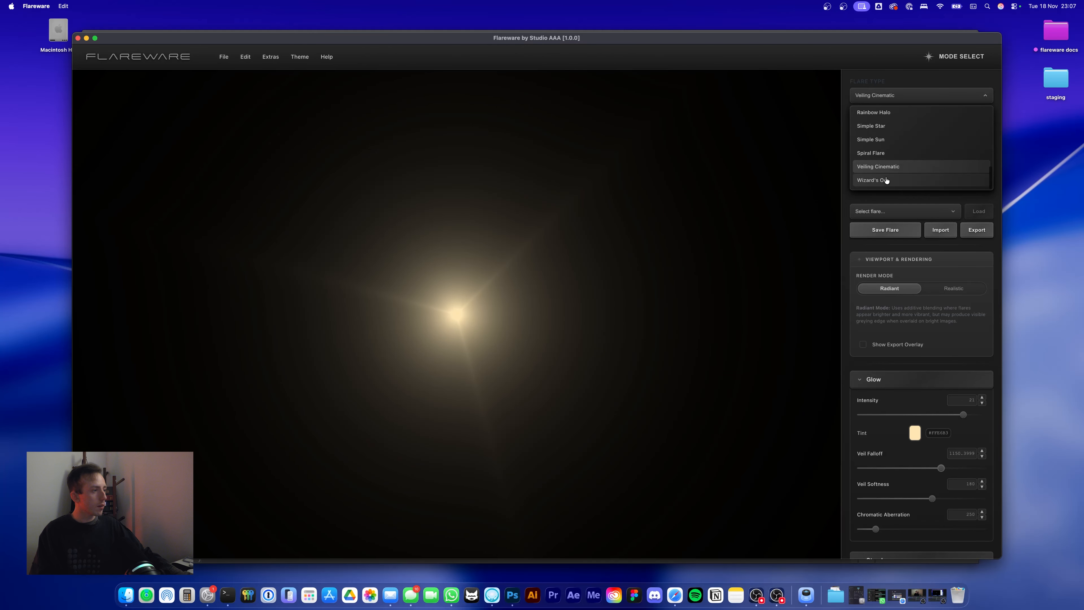
{"action": "left_click", "coordinate": [886, 154]}
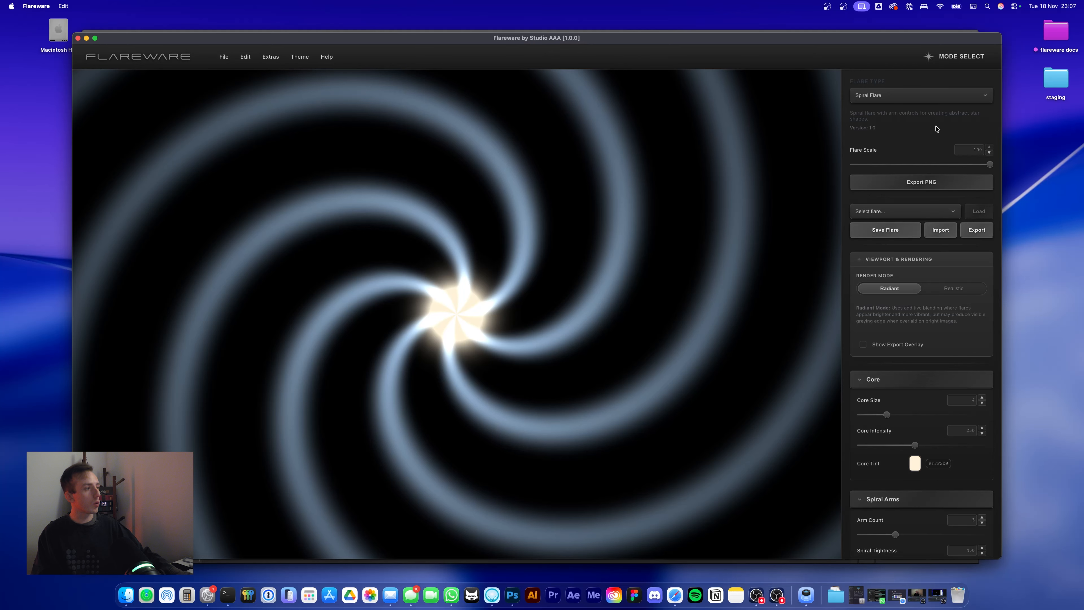
{"action": "left_click", "coordinate": [923, 100]}
{"action": "scroll", "coordinate": [900, 166], "scroll_direction": "down", "scroll_amount": 5}
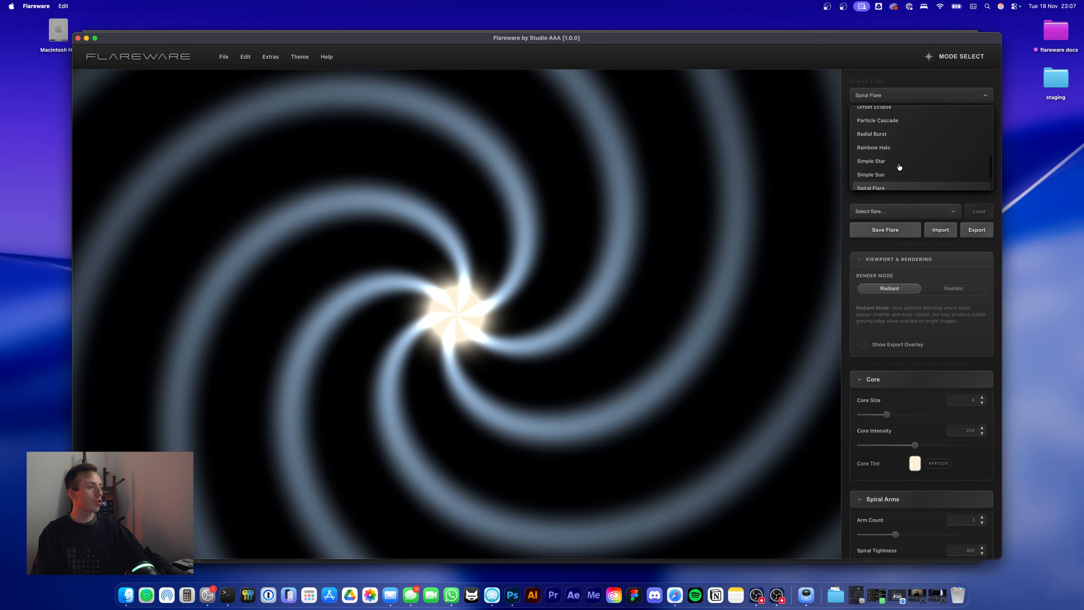
{"action": "left_click", "coordinate": [894, 177]}
Change the flare type to Crystal Grid and reduce its Flare Scale to about 61.2
{"action": "left_click", "coordinate": [895, 97]}
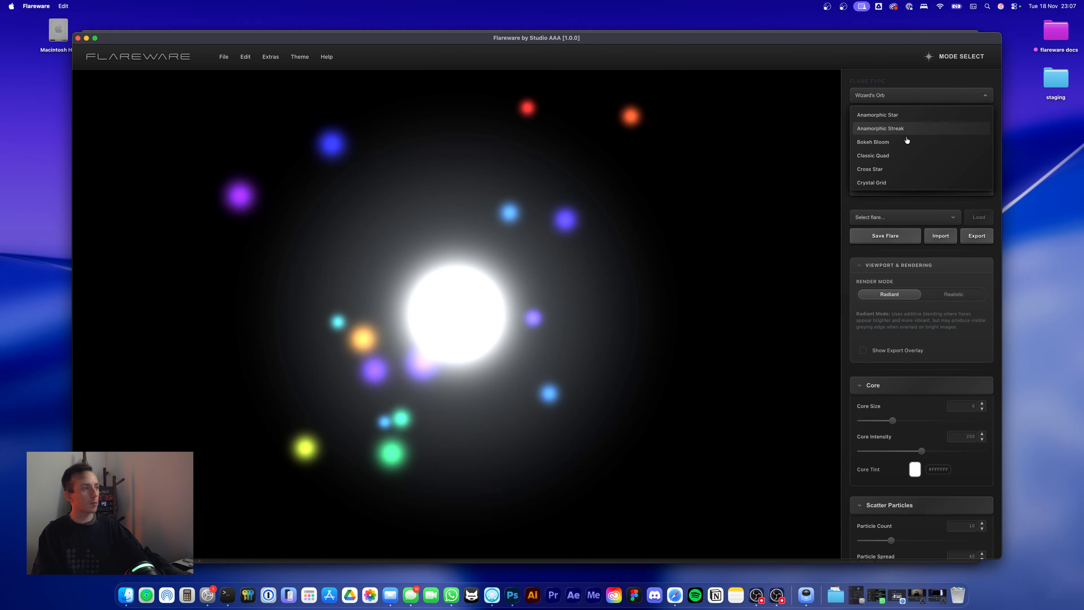
{"action": "left_click", "coordinate": [900, 131]}
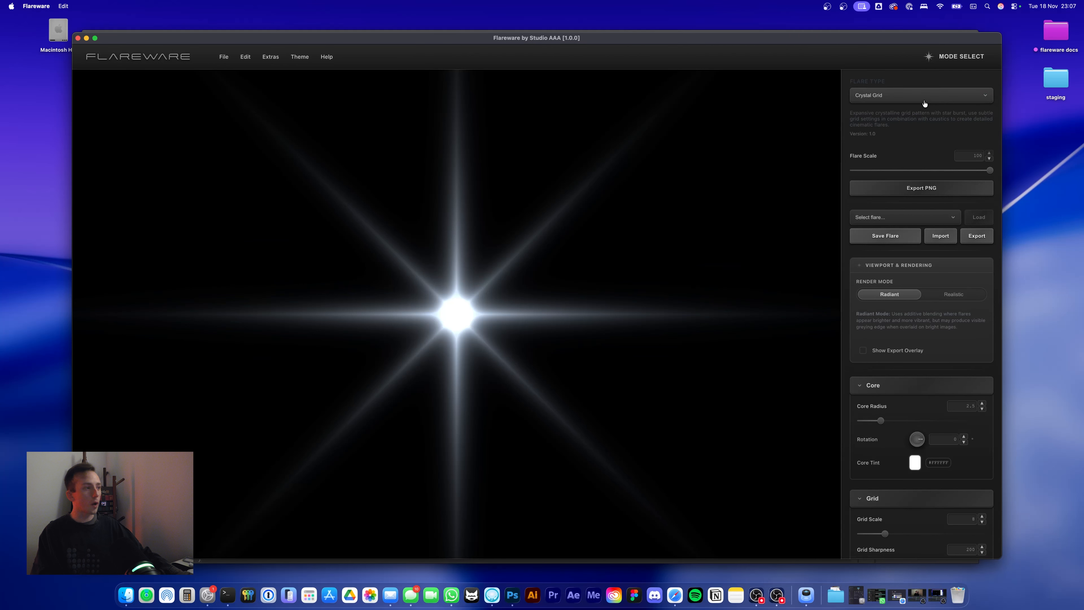
{"action": "left_click", "coordinate": [924, 101]}
{"action": "left_click", "coordinate": [793, 188]}
{"action": "left_click_drag", "start_coordinate": [980, 171], "coordinate": [937, 171]}
{"action": "scroll", "coordinate": [882, 440], "scroll_direction": "down", "scroll_amount": 2}
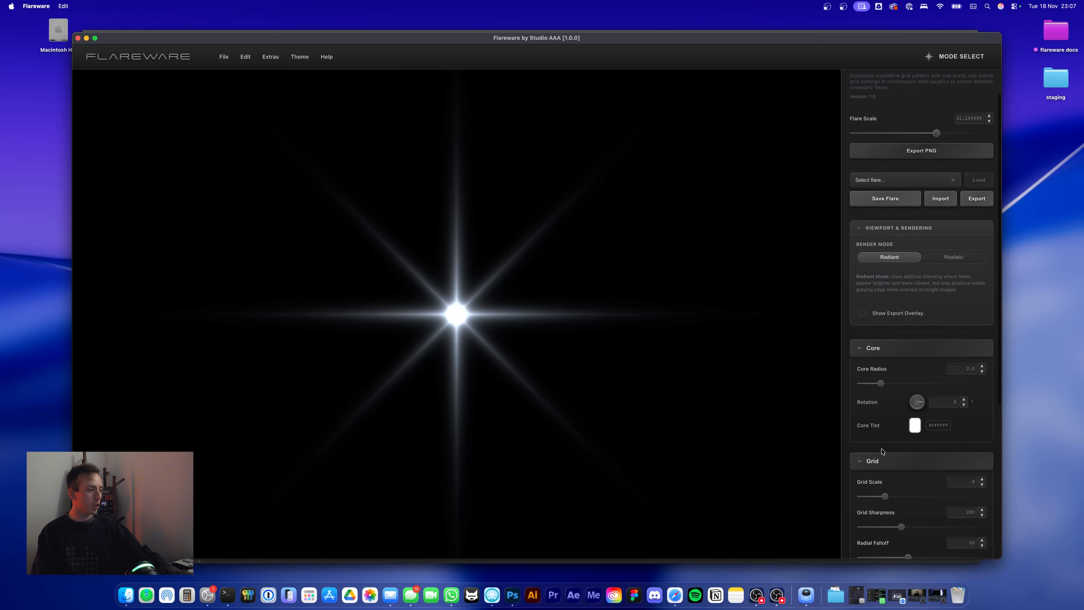
Set the Crystal Grid's Grid Scale to about 38.2, Grid Sharpness to about 136, Radial Falloff to about 18.8 and Star Intensity to about 0.3
{"action": "left_click_drag", "start_coordinate": [886, 496], "coordinate": [978, 496]}
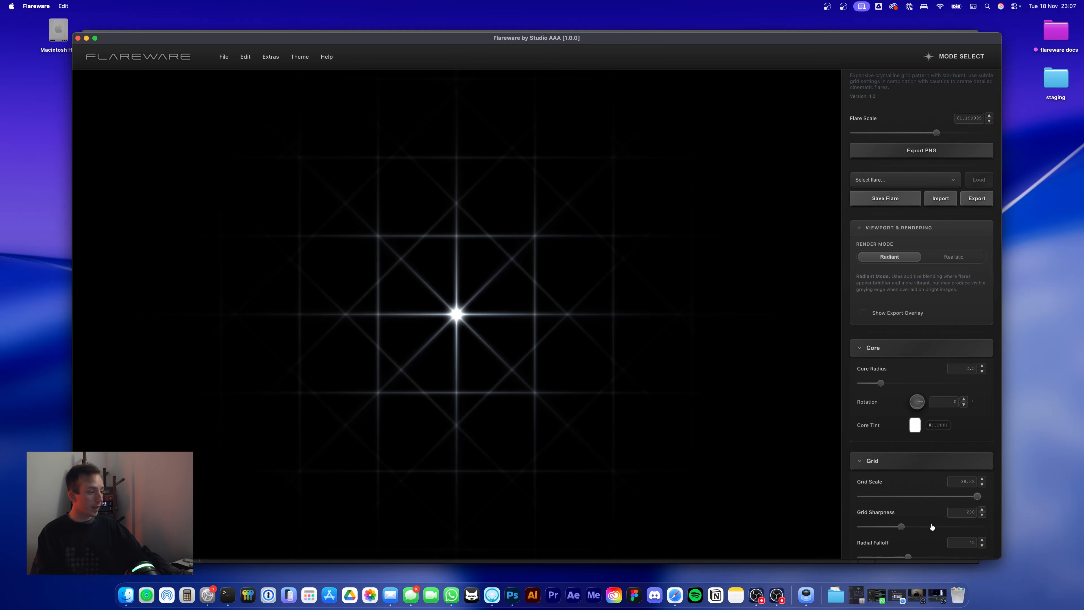
{"action": "mouse_move", "coordinate": [902, 527]}
{"action": "left_mouse_down"}
{"action": "mouse_move", "coordinate": [841, 528]}
{"action": "mouse_move", "coordinate": [890, 528]}
{"action": "left_mouse_up"}
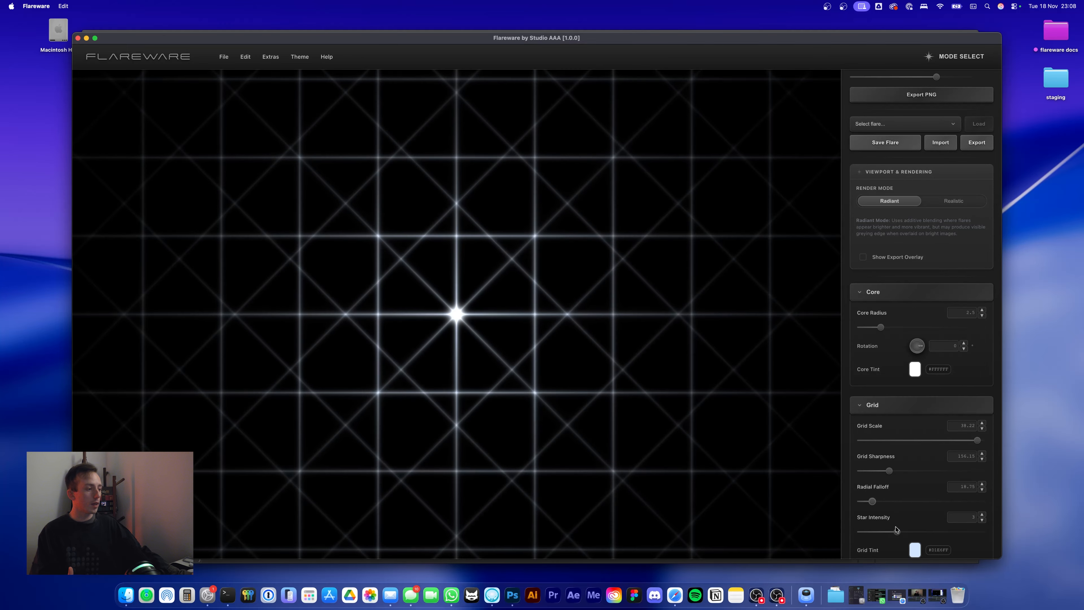
{"action": "left_click_drag", "start_coordinate": [896, 534], "coordinate": [865, 533]}
Set the Crystal Grid's Caustic Intensity to about 77.8 and its Caustic Scale to 100
{"action": "scroll", "coordinate": [897, 514], "scroll_direction": "down", "scroll_amount": 10}
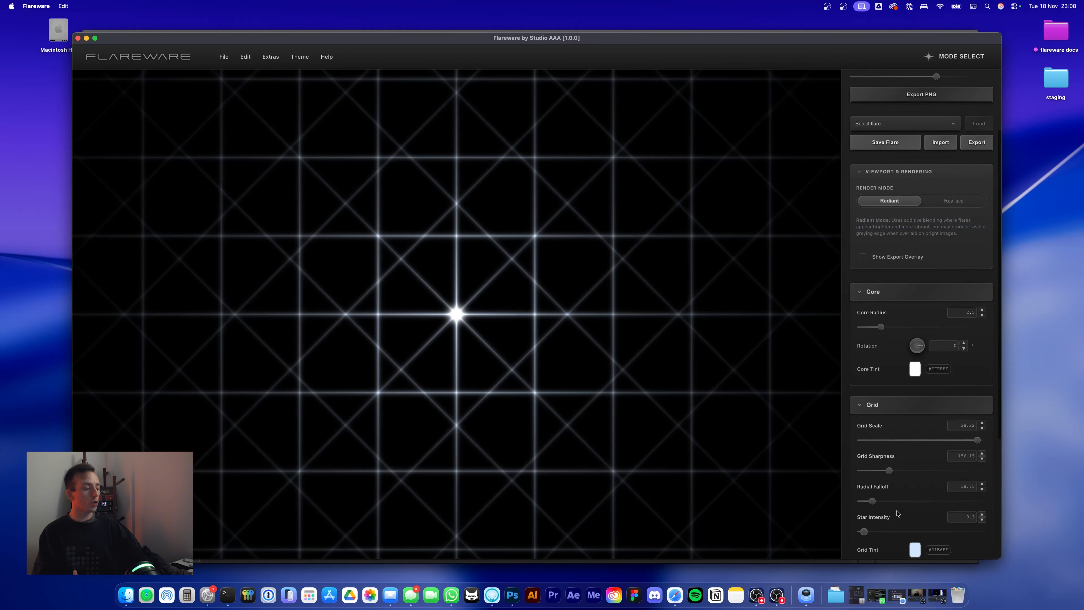
{"action": "left_click_drag", "start_coordinate": [862, 437], "coordinate": [957, 441]}
{"action": "left_click_drag", "start_coordinate": [889, 469], "coordinate": [861, 466]}
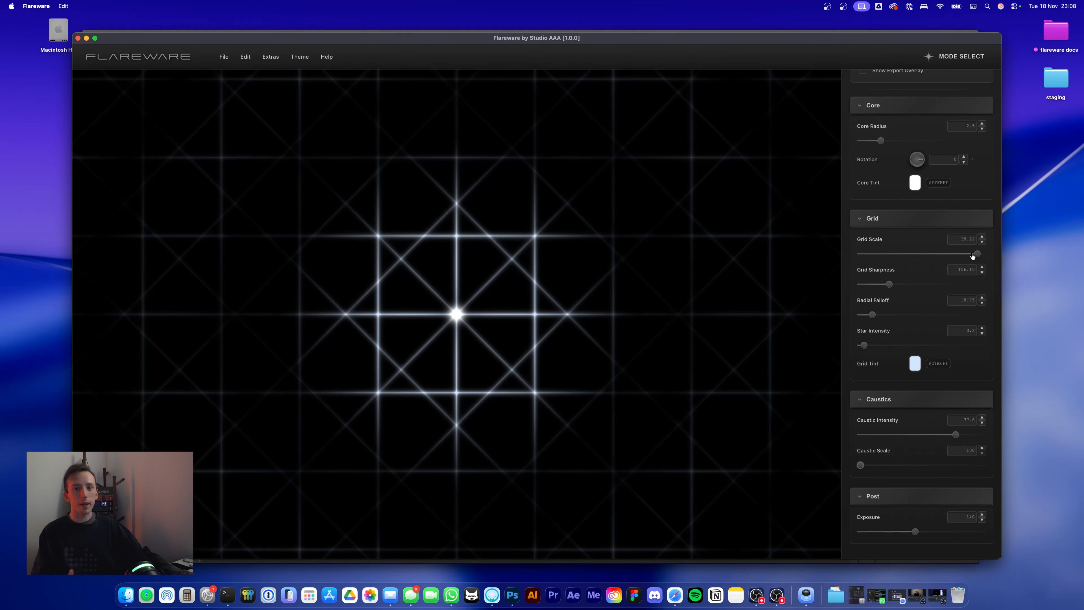
Adjust the Crystal Grid's Grid Scale to 40 and Grid Sharpness to about 128, and increase the Radial Falloff
{"action": "left_click_drag", "start_coordinate": [975, 254], "coordinate": [914, 262]}
{"action": "left_click_drag", "start_coordinate": [874, 315], "coordinate": [942, 315]}
Browse the available flare types and change the flare type to Hexagon Burst
{"action": "scroll", "coordinate": [943, 315], "scroll_direction": "up", "scroll_amount": 7}
{"action": "left_click", "coordinate": [918, 94]}
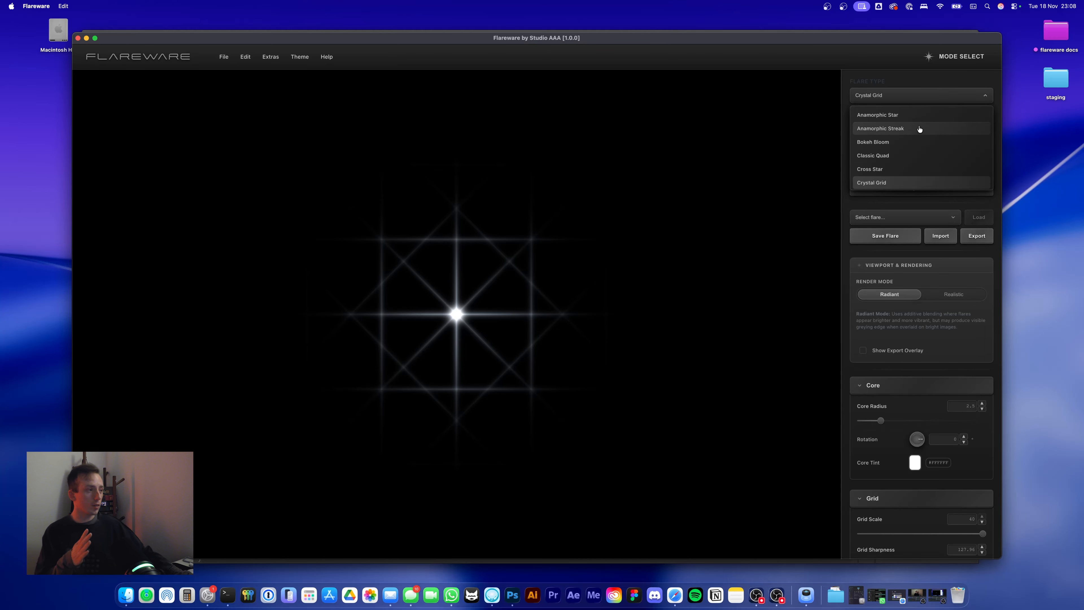
{"action": "scroll", "coordinate": [915, 137], "scroll_direction": "down", "scroll_amount": 10}
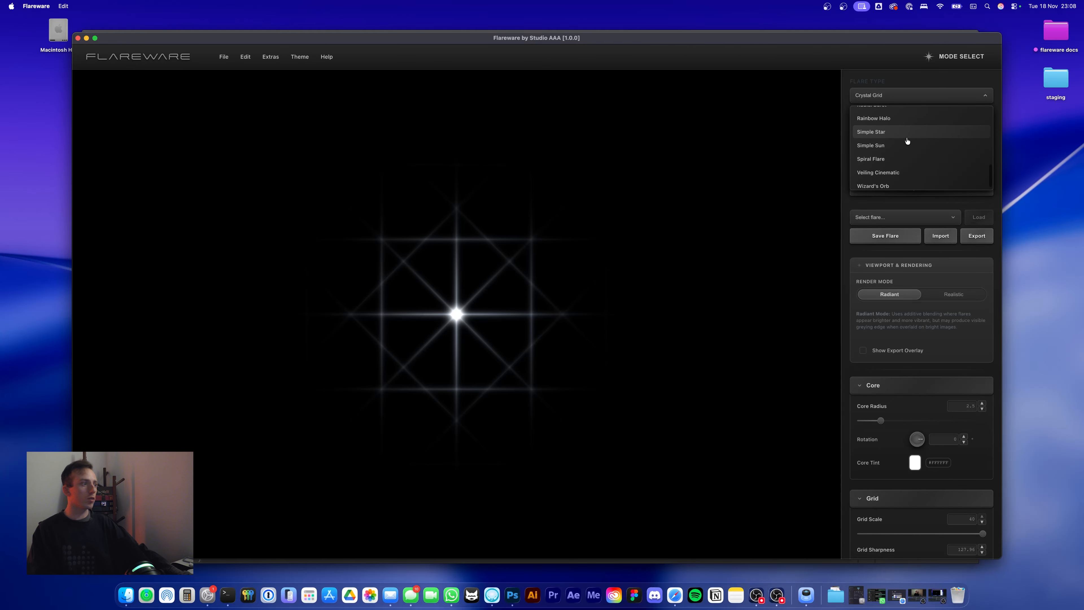
{"action": "left_click", "coordinate": [906, 136]}
Set the Hex Ring Radius to about 29.5, Hex Ring Sharpness to about 431 and Spike Length to about 99, and rotate the core to -71°
{"action": "scroll", "coordinate": [935, 257], "scroll_direction": "down", "scroll_amount": 5}
{"action": "left_click_drag", "start_coordinate": [937, 259], "coordinate": [947, 231]}
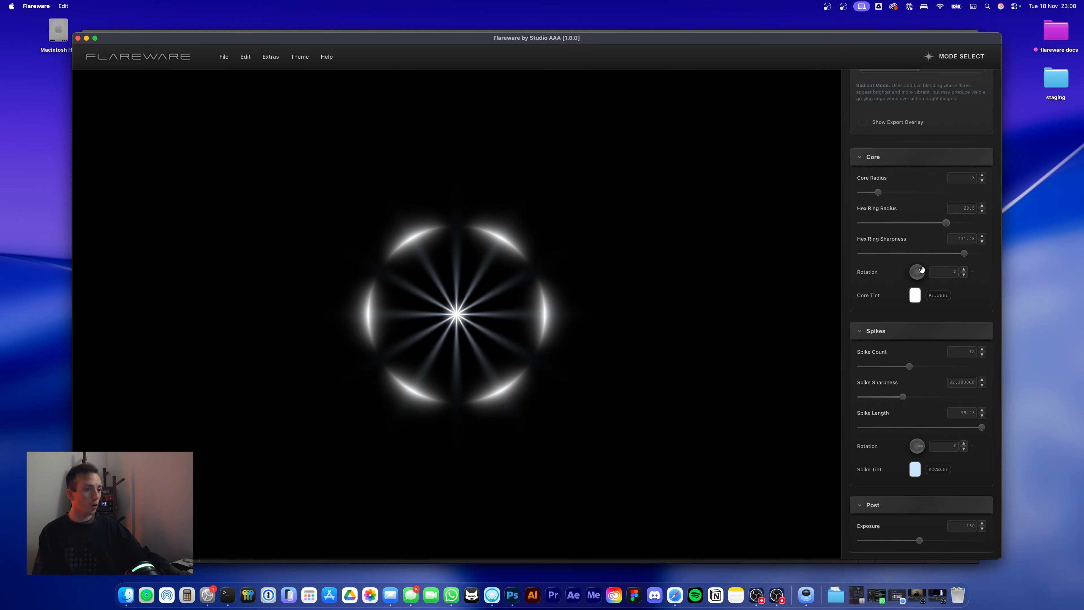
{"action": "left_click_drag", "start_coordinate": [922, 270], "coordinate": [920, 269]}
Try the Frutiger Flareware and Flareware Infrared interface themes
{"action": "left_click", "coordinate": [300, 57]}
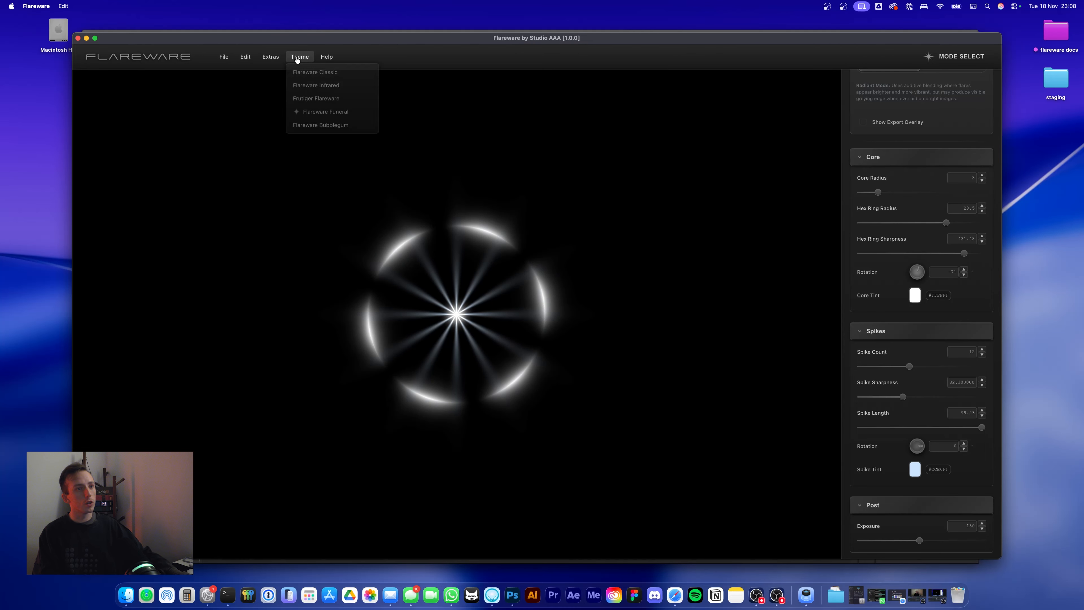
{"action": "left_click", "coordinate": [330, 99]}
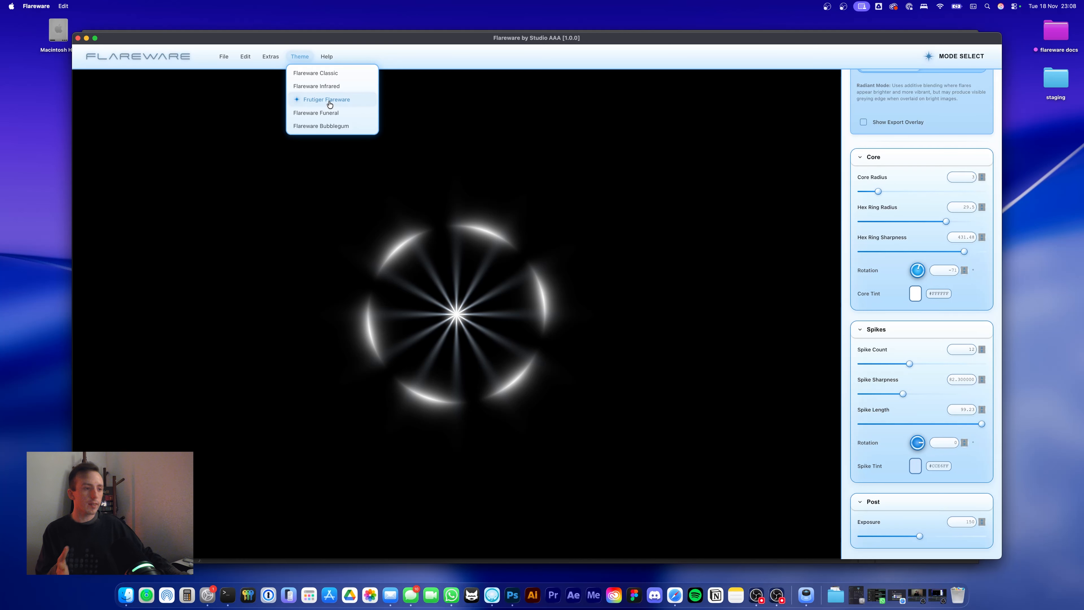
{"action": "scroll", "coordinate": [935, 164], "scroll_direction": "up", "scroll_amount": 5}
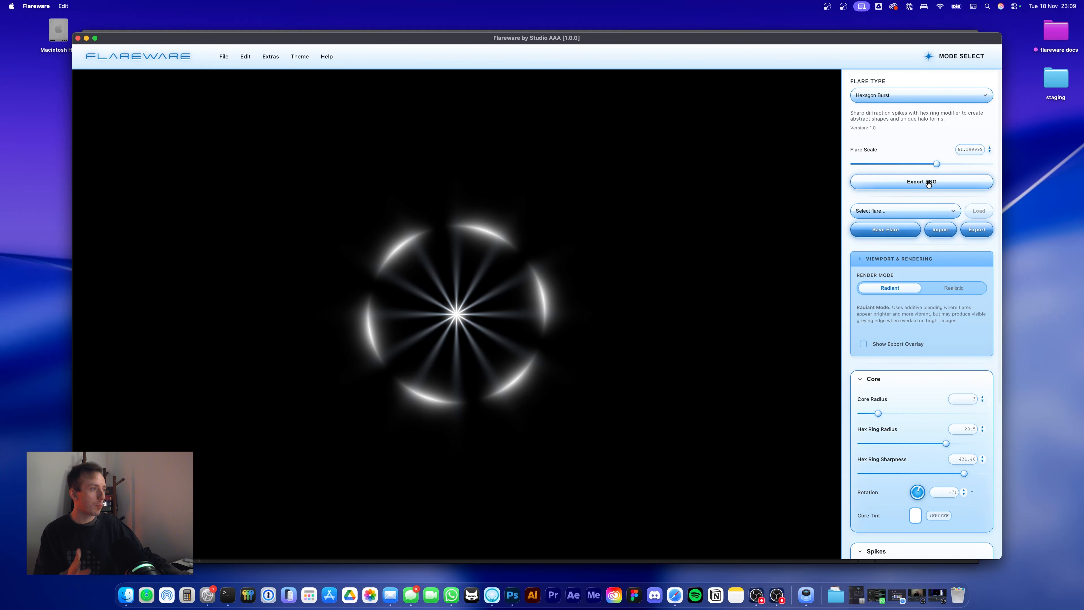
{"action": "left_click", "coordinate": [299, 57]}
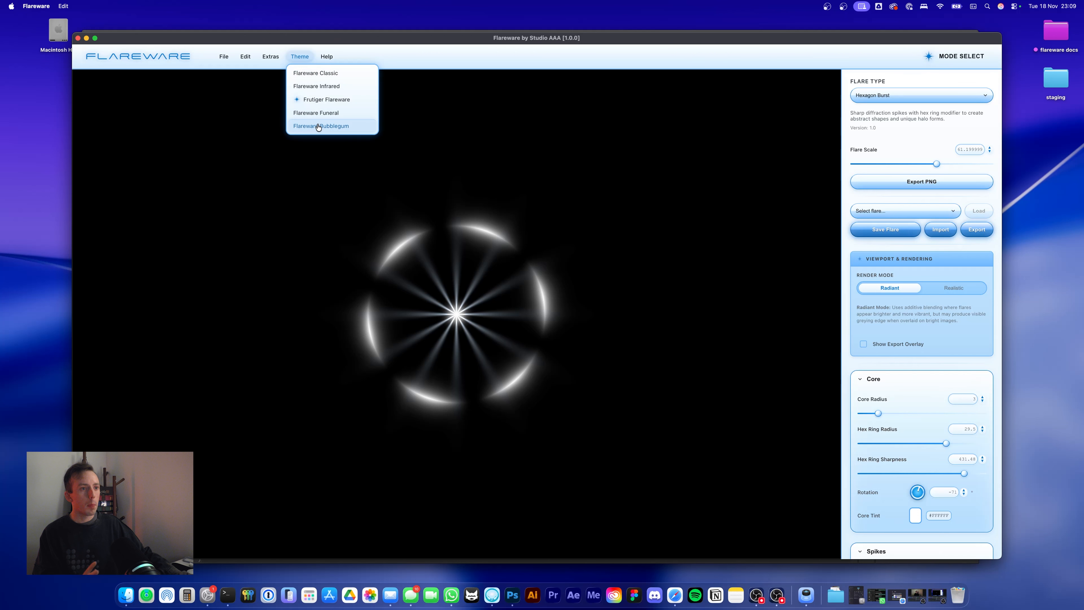
{"action": "left_click", "coordinate": [325, 87]}
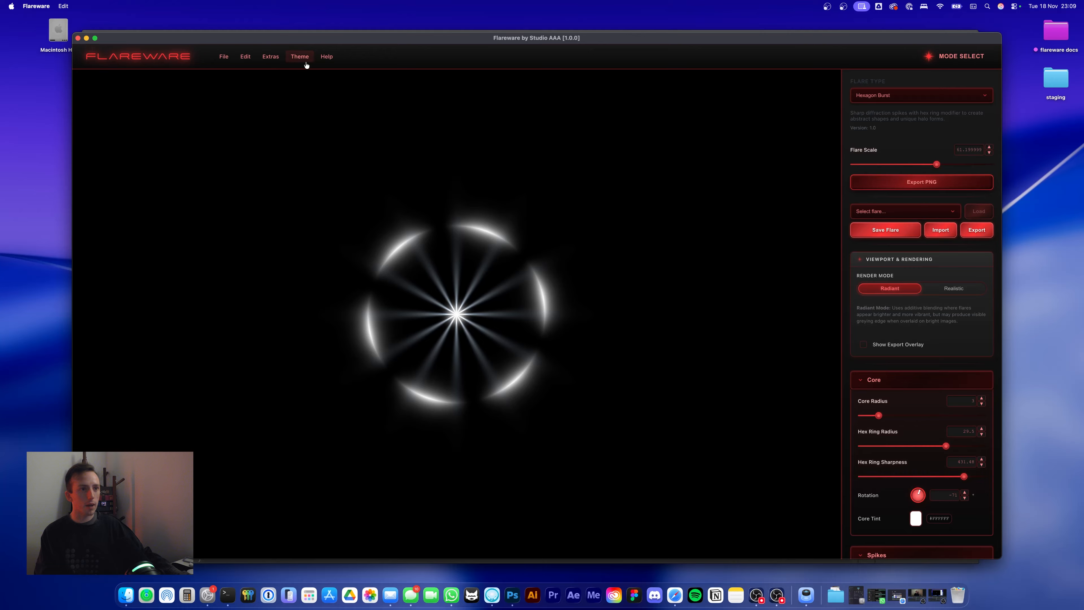
Apply the Flareware Bubblegum theme and rotate the Hexagon Burst's core to about -136°
{"action": "left_click", "coordinate": [300, 56]}
{"action": "left_click", "coordinate": [335, 125]}
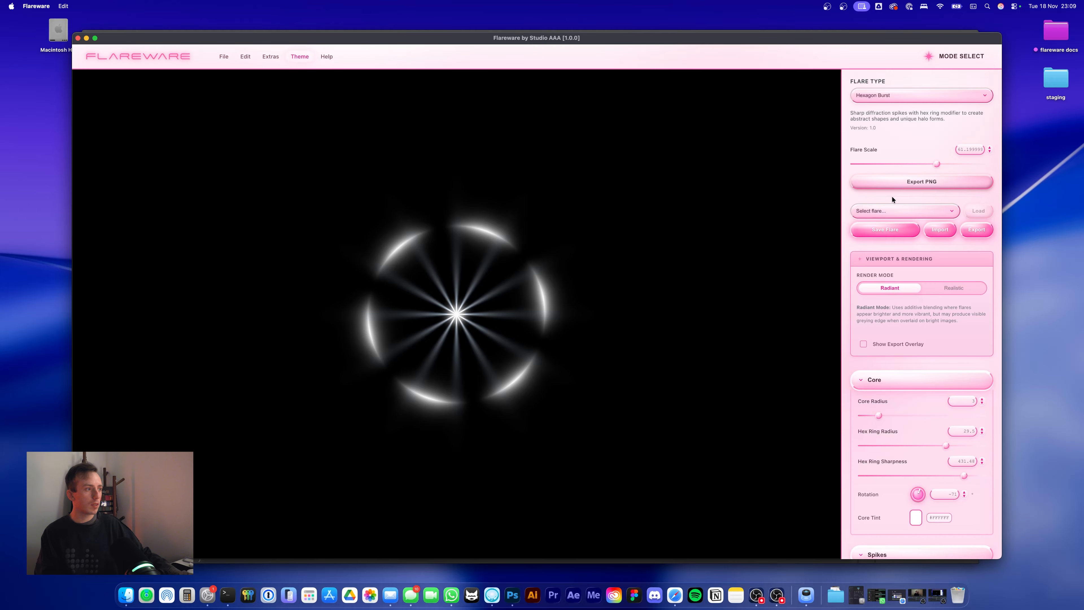
{"action": "scroll", "coordinate": [929, 333], "scroll_direction": "down", "scroll_amount": 5}
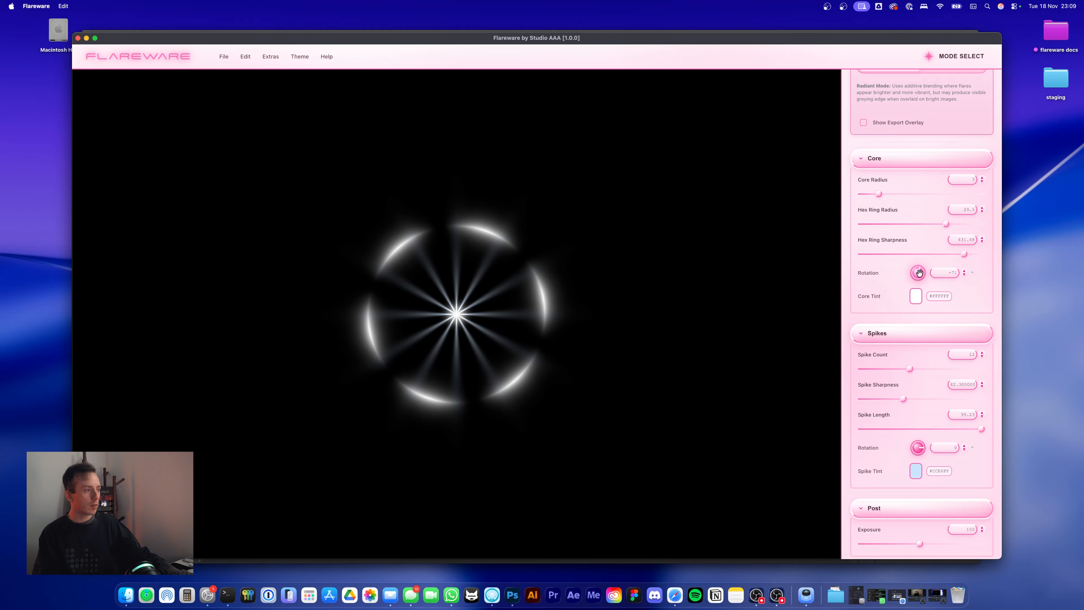
{"action": "left_click_drag", "start_coordinate": [919, 277], "coordinate": [921, 255]}
{"action": "scroll", "coordinate": [921, 255], "scroll_direction": "up", "scroll_amount": 5}
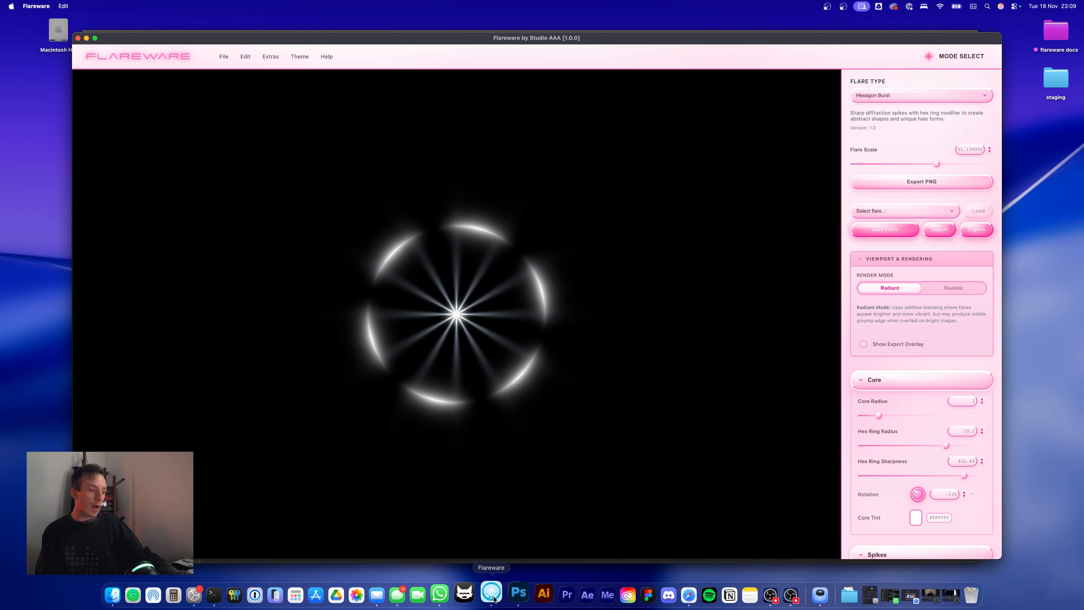
Change the flare type to Anamorphic Star and reduce its Flare Scale to about 37.6
{"action": "left_click", "coordinate": [922, 95]}
{"action": "left_click", "coordinate": [879, 112]}
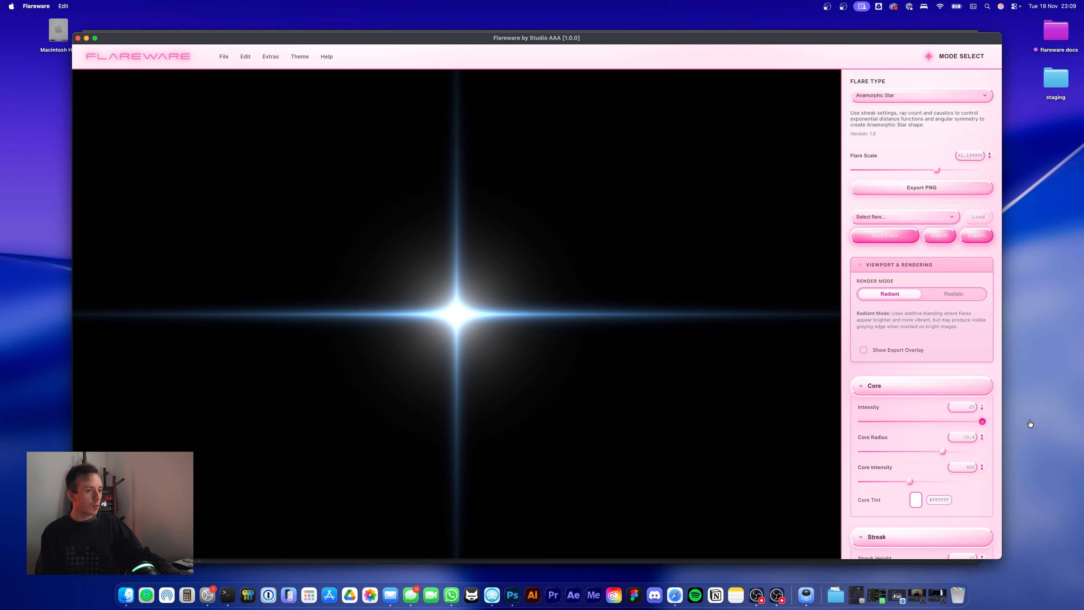
{"action": "left_click_drag", "start_coordinate": [937, 170], "coordinate": [904, 173]}
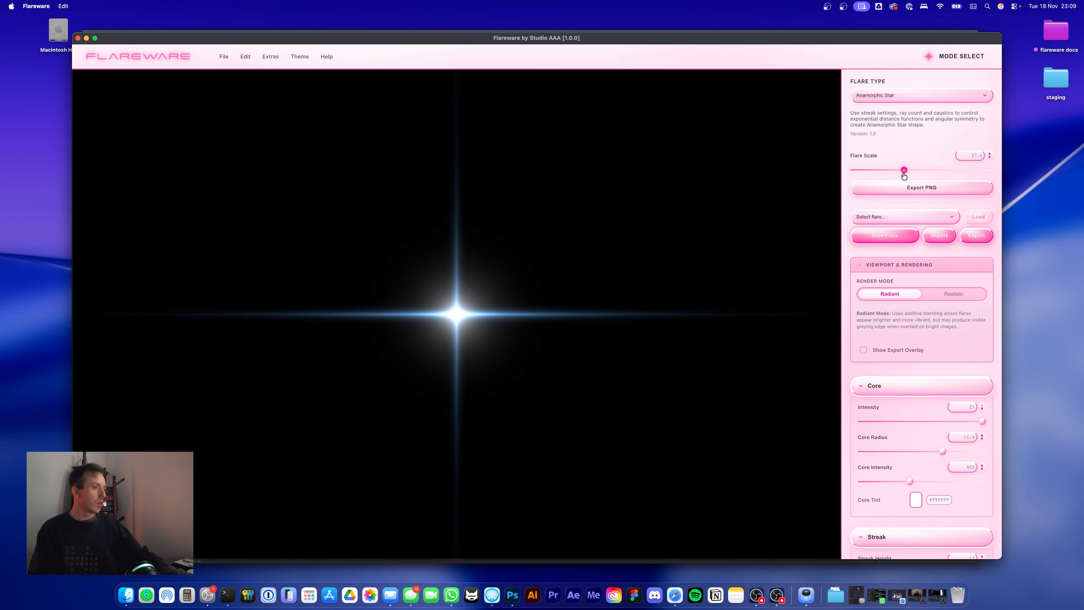
Reduce the Anamorphic Star's Flare Scale to about 25 and choose Create mode
{"action": "left_click_drag", "start_coordinate": [904, 175], "coordinate": [887, 189]}
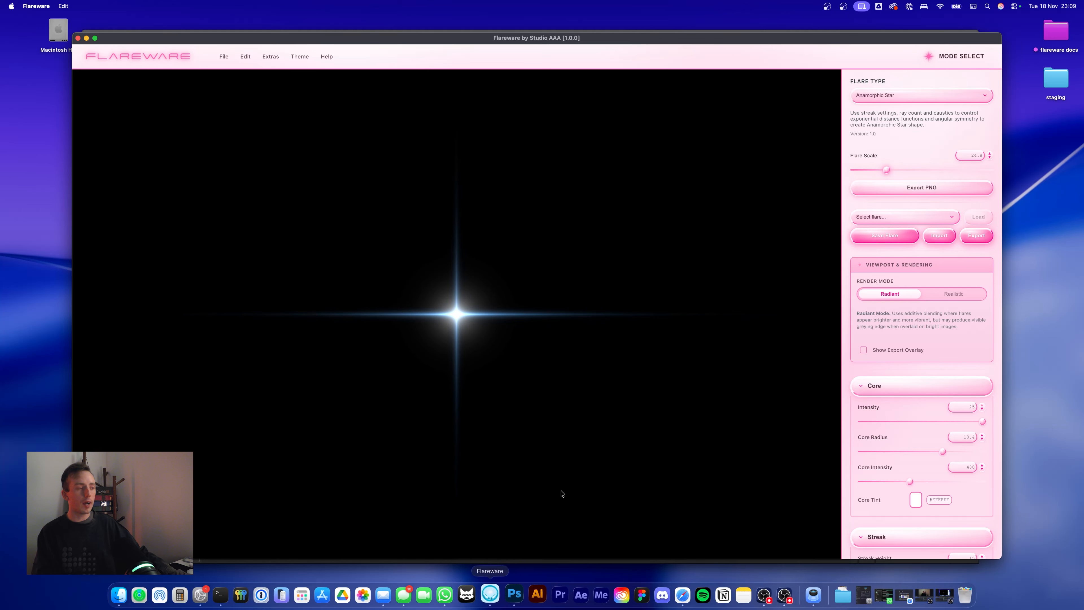
{"action": "left_click", "coordinate": [960, 56]}
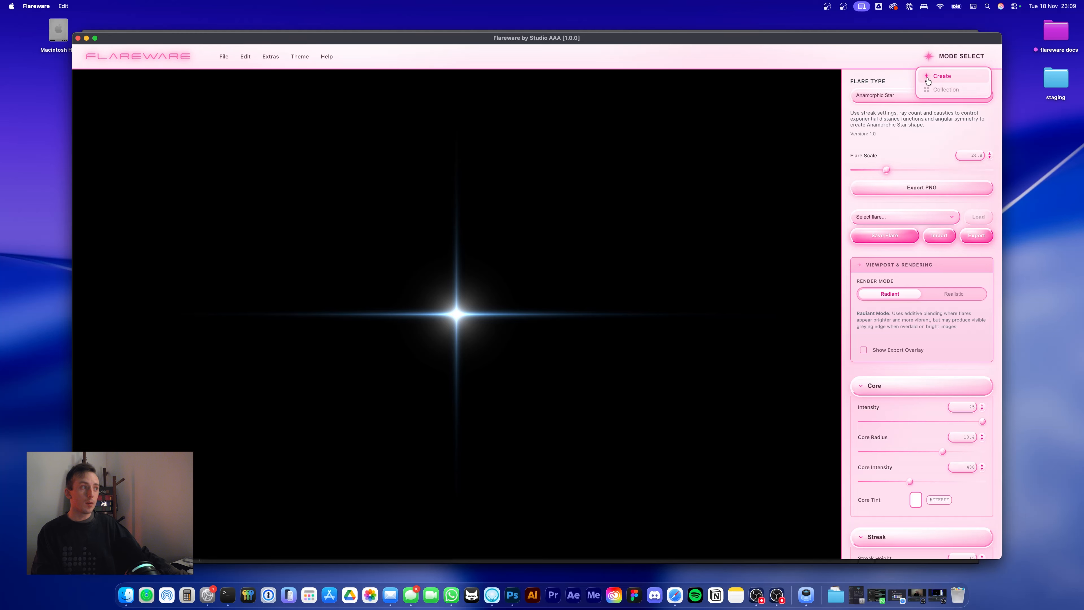
{"action": "left_click", "coordinate": [936, 78]}
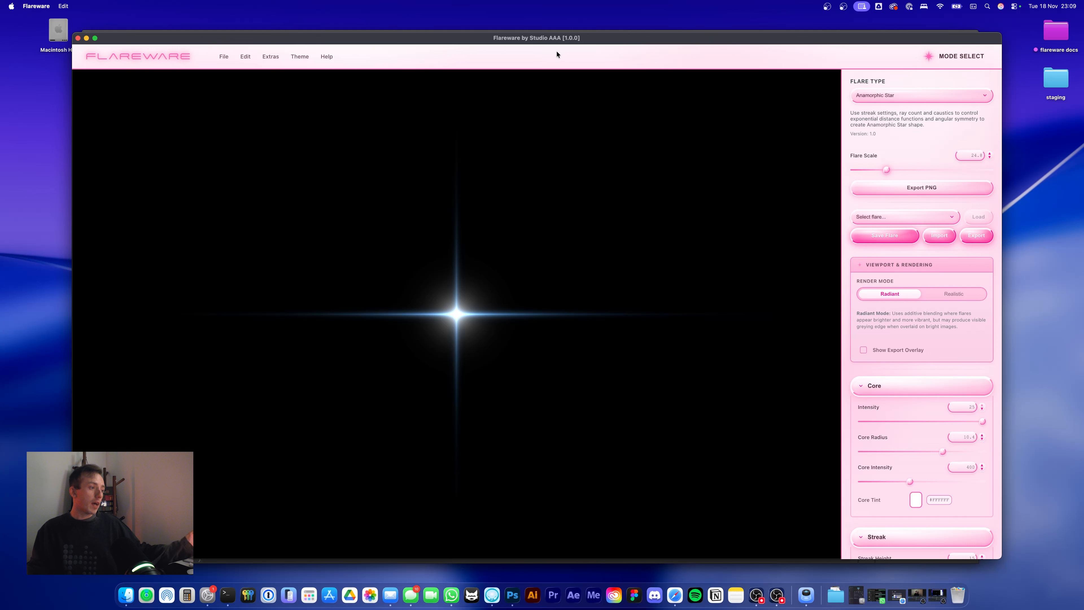
Look over the Anamorphic Star's Core, Streak and Rays settings and raise its Flare Scale to 100
{"action": "scroll", "coordinate": [958, 367], "scroll_direction": "down", "scroll_amount": 8}
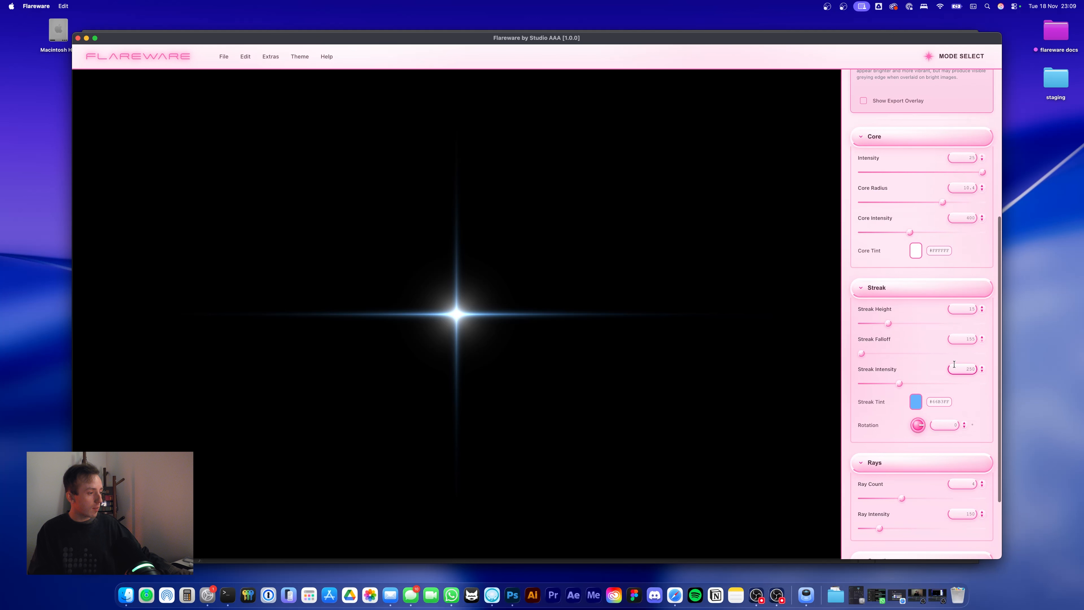
{"action": "scroll", "coordinate": [951, 364], "scroll_direction": "up", "scroll_amount": 8}
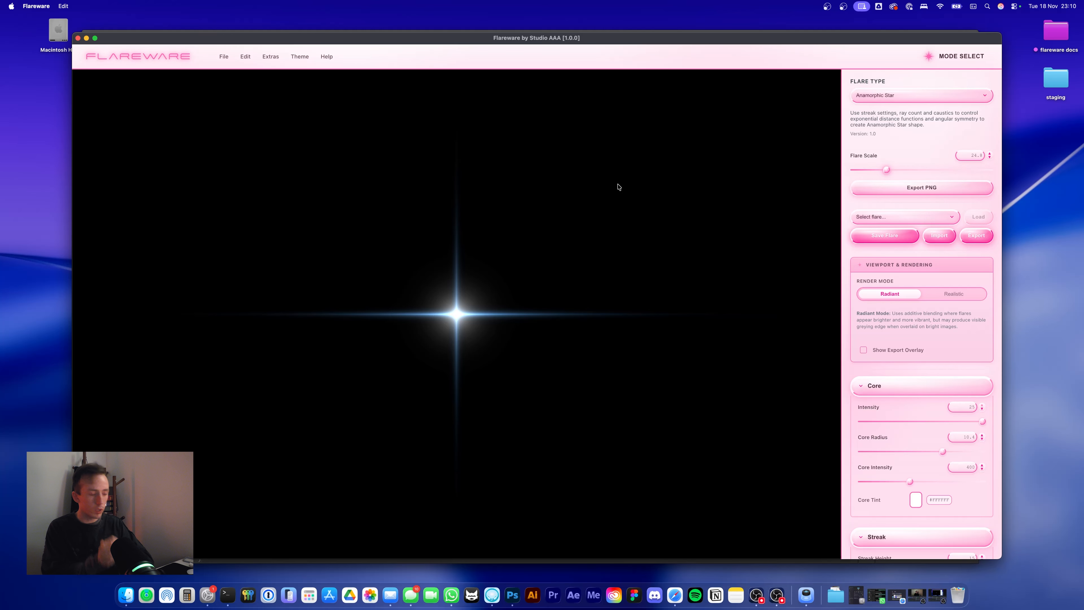
{"action": "left_click_drag", "start_coordinate": [886, 169], "coordinate": [984, 164]}
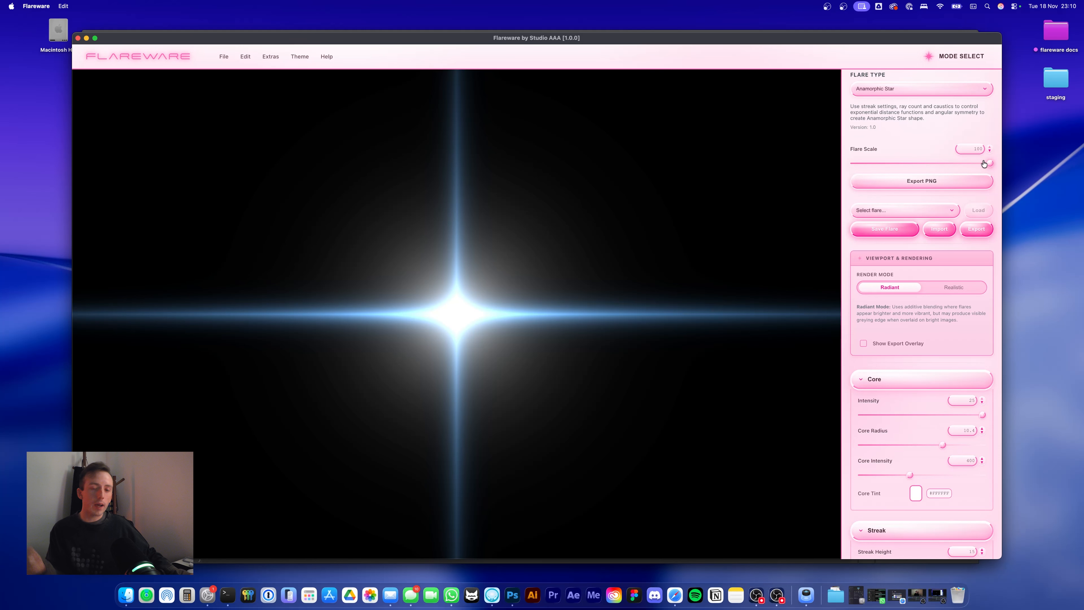